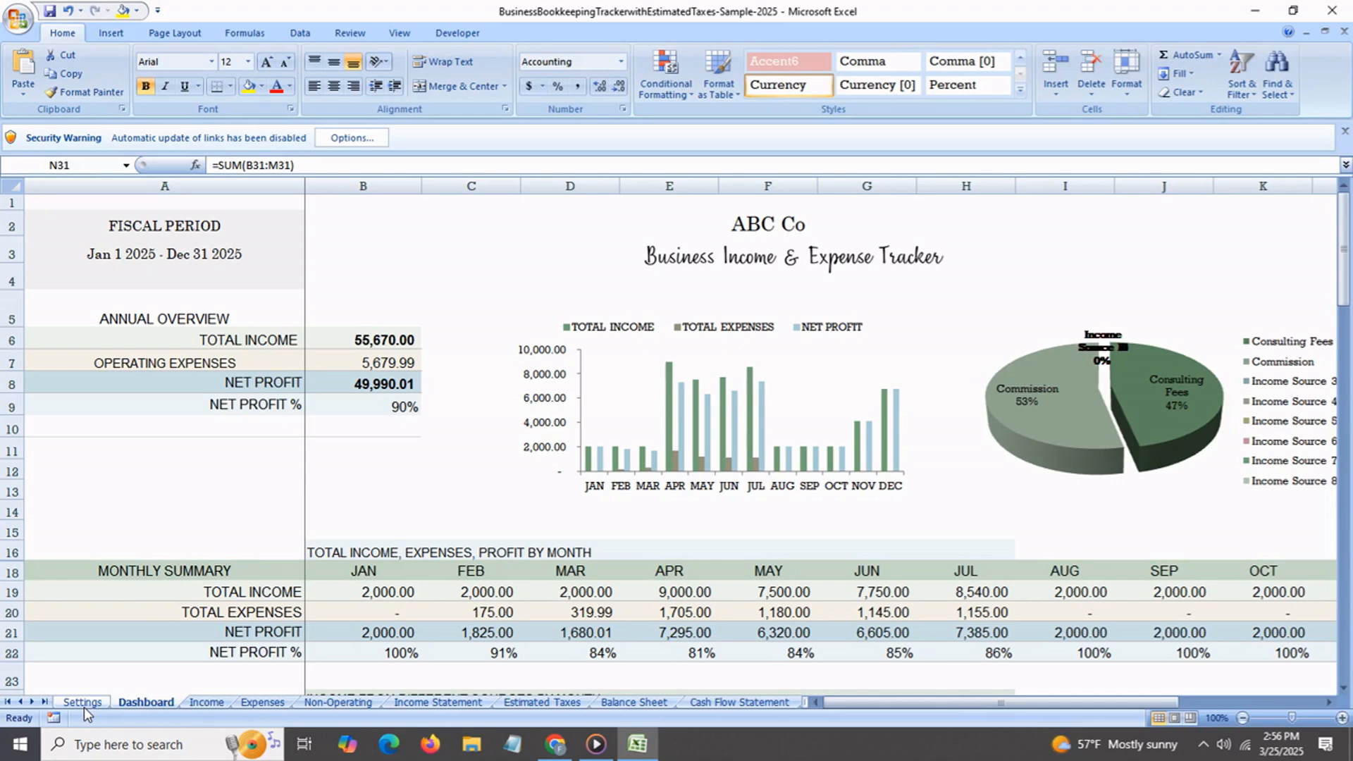
Open the Settings sheet and examine the lists of income sources, operating expenses and non-operating items
click(83, 702)
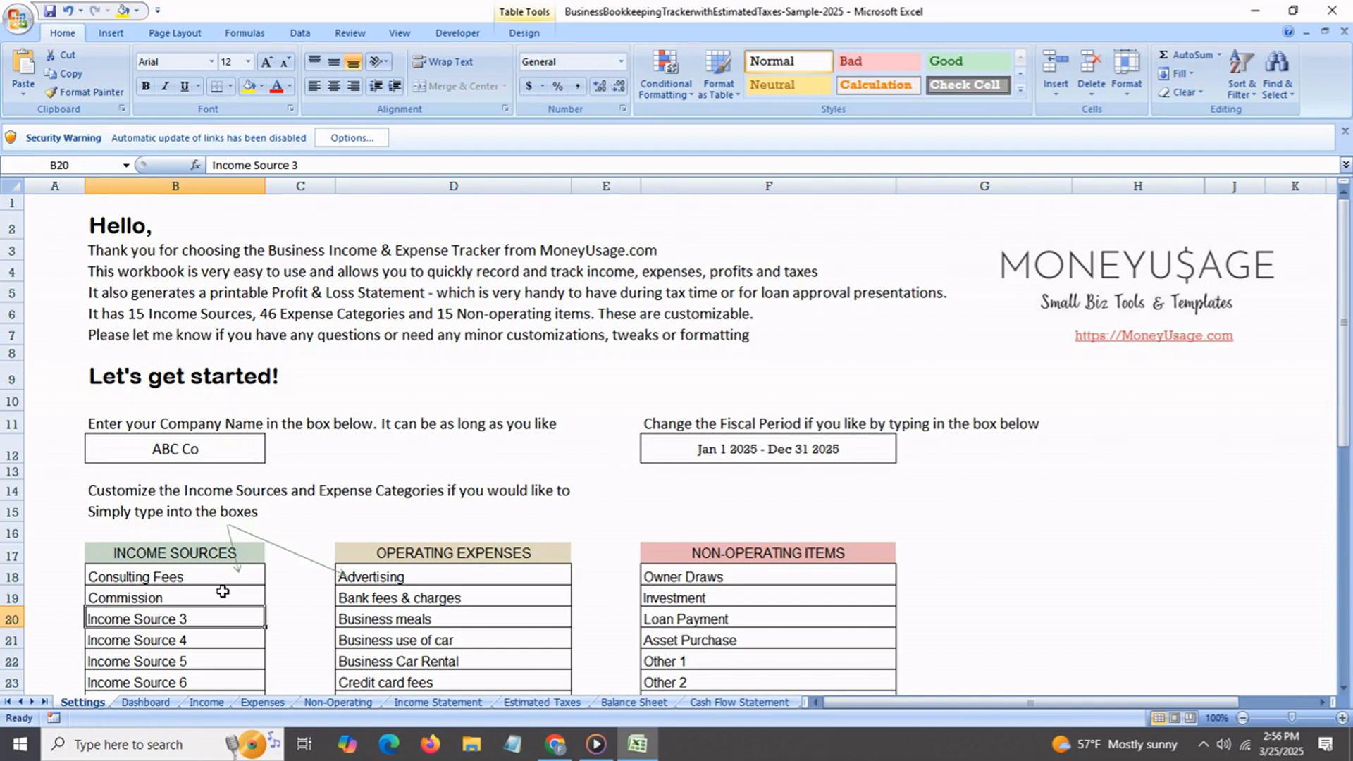
scroll(222, 593, down, 1)
scroll(223, 592, down, 3)
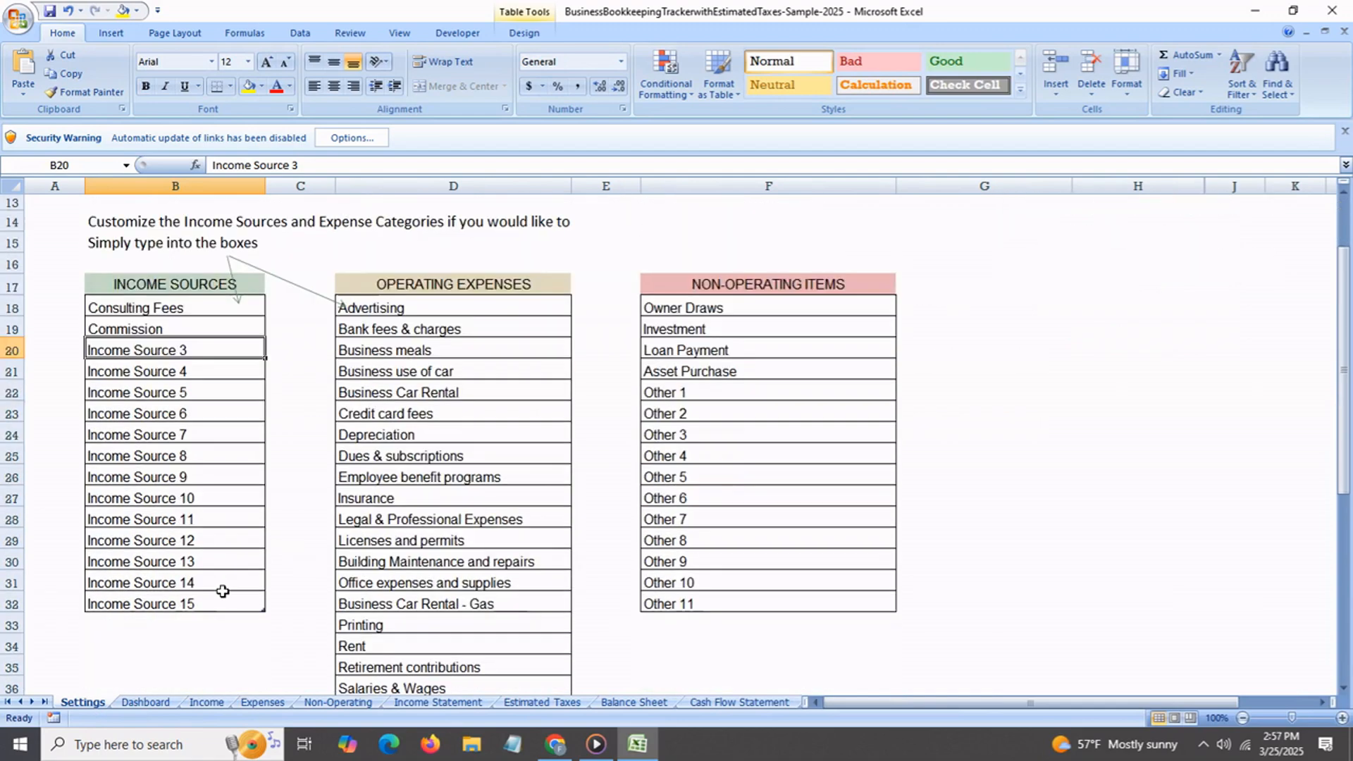
scroll(441, 416, up, 3)
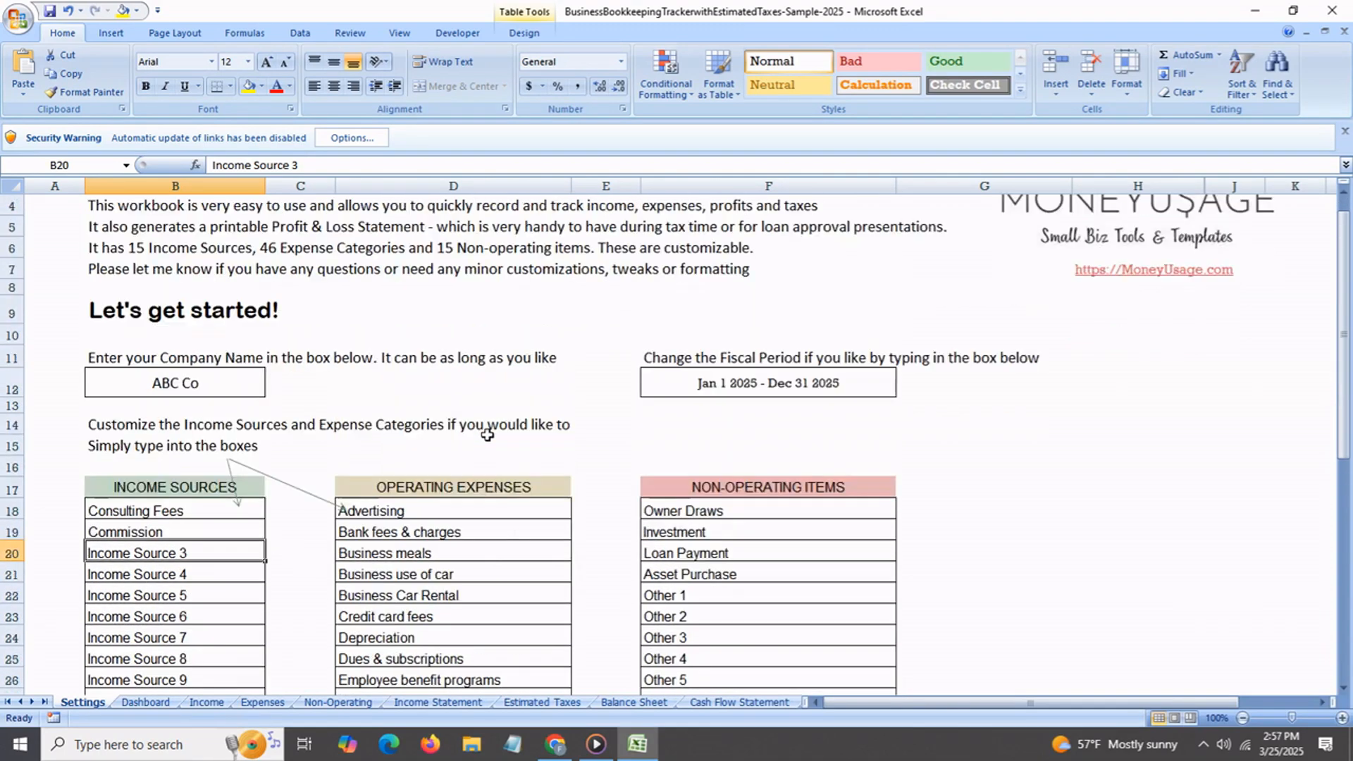
scroll(518, 486, down, 2)
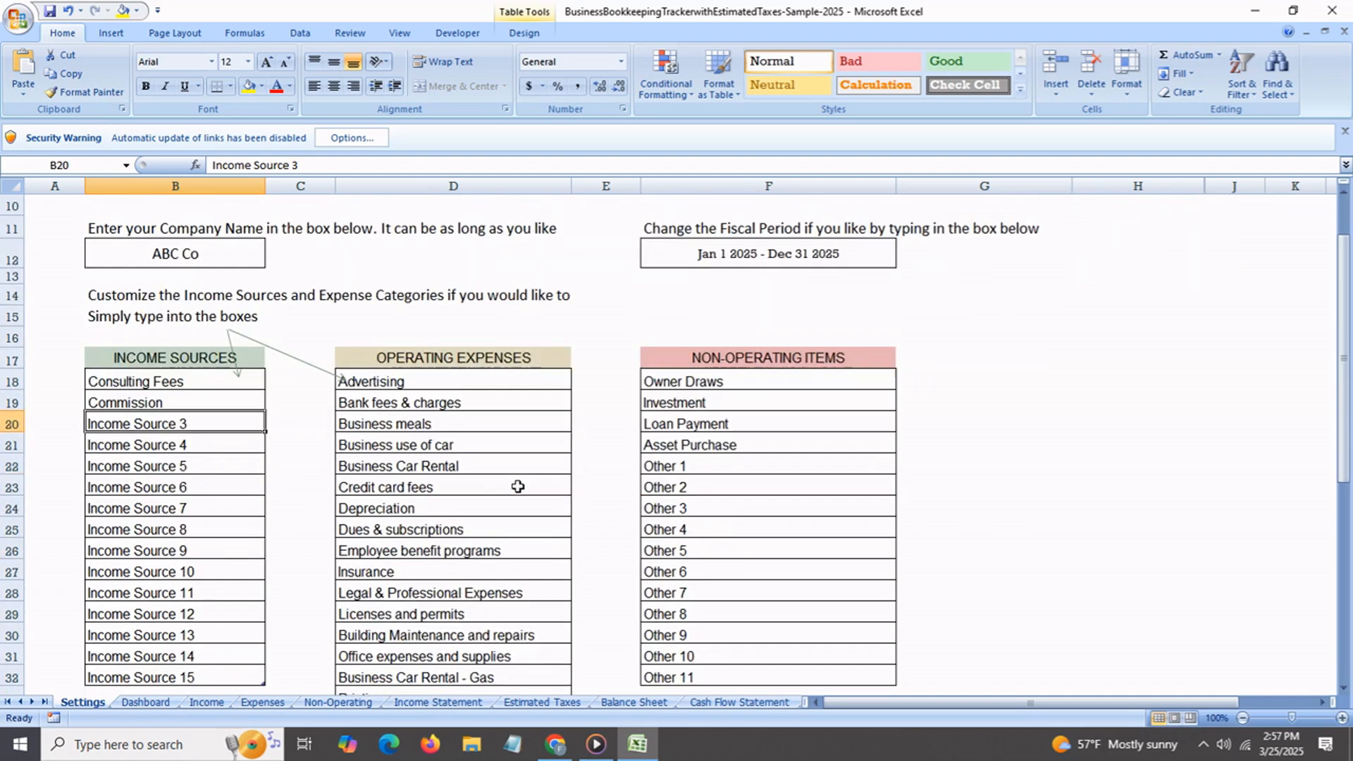
scroll(519, 487, up, 1)
scroll(518, 487, up, 1)
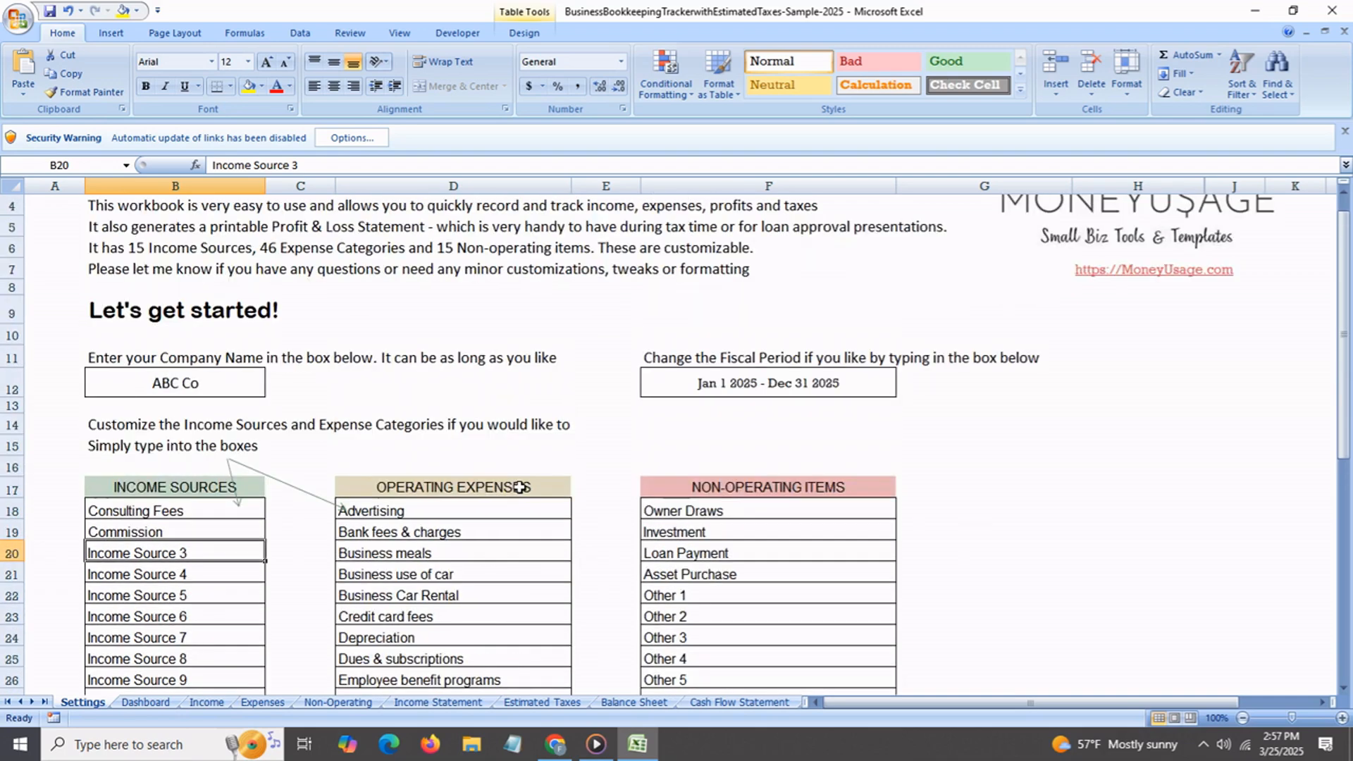
click(752, 517)
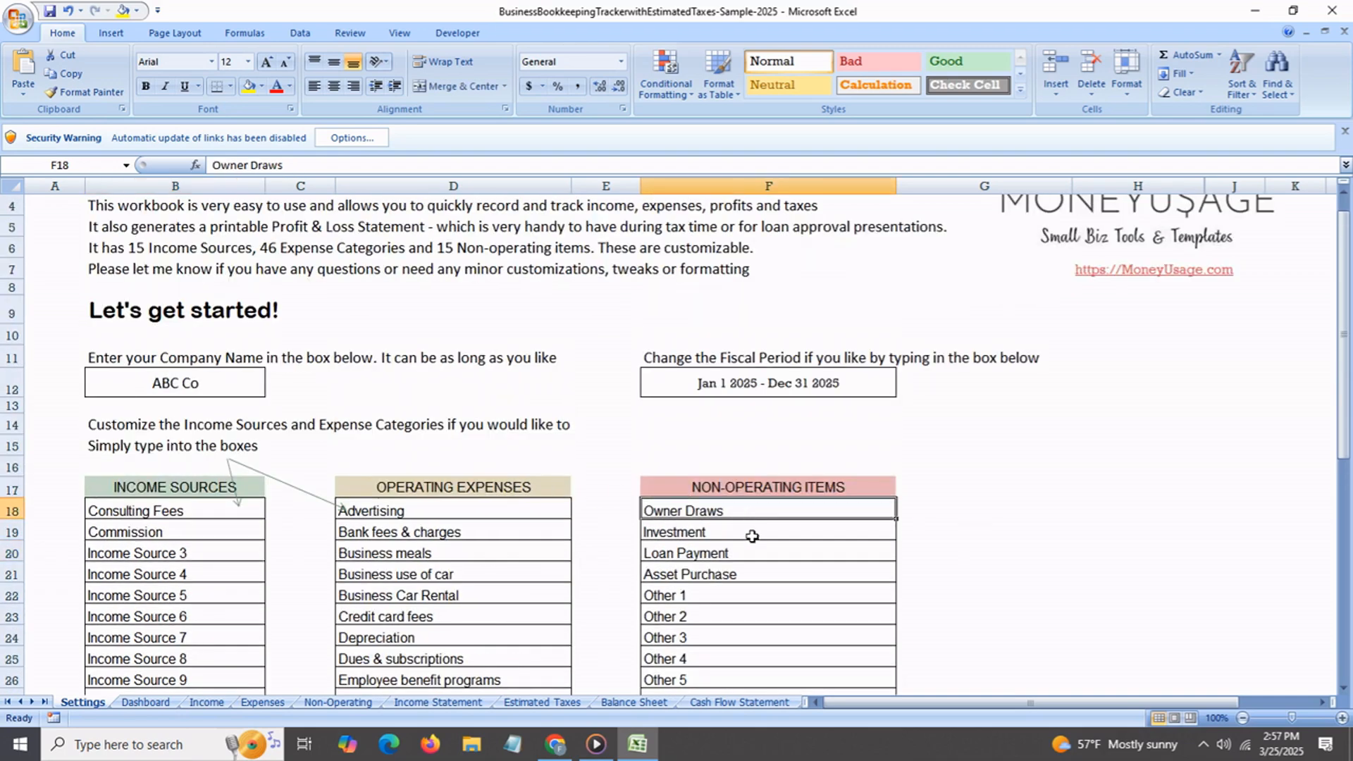
click(751, 534)
click(750, 559)
click(750, 578)
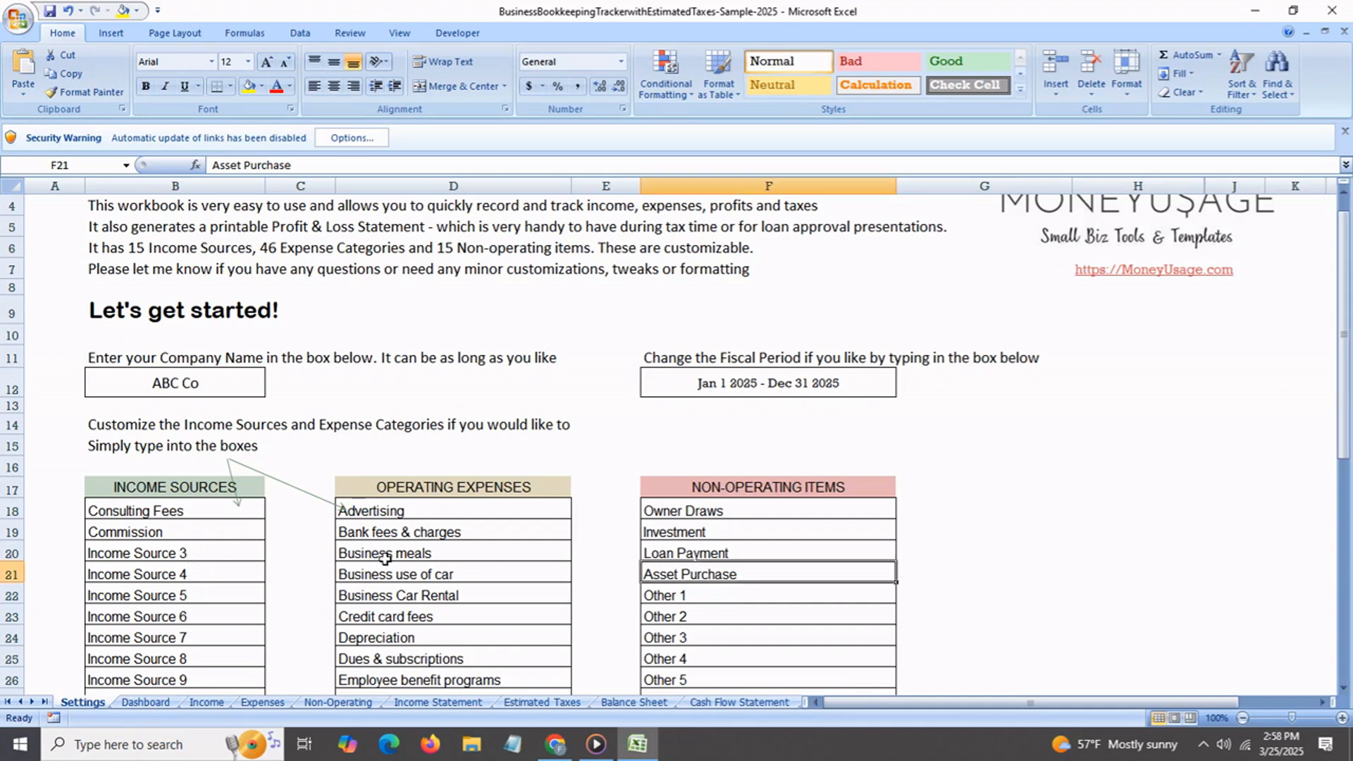
click(675, 599)
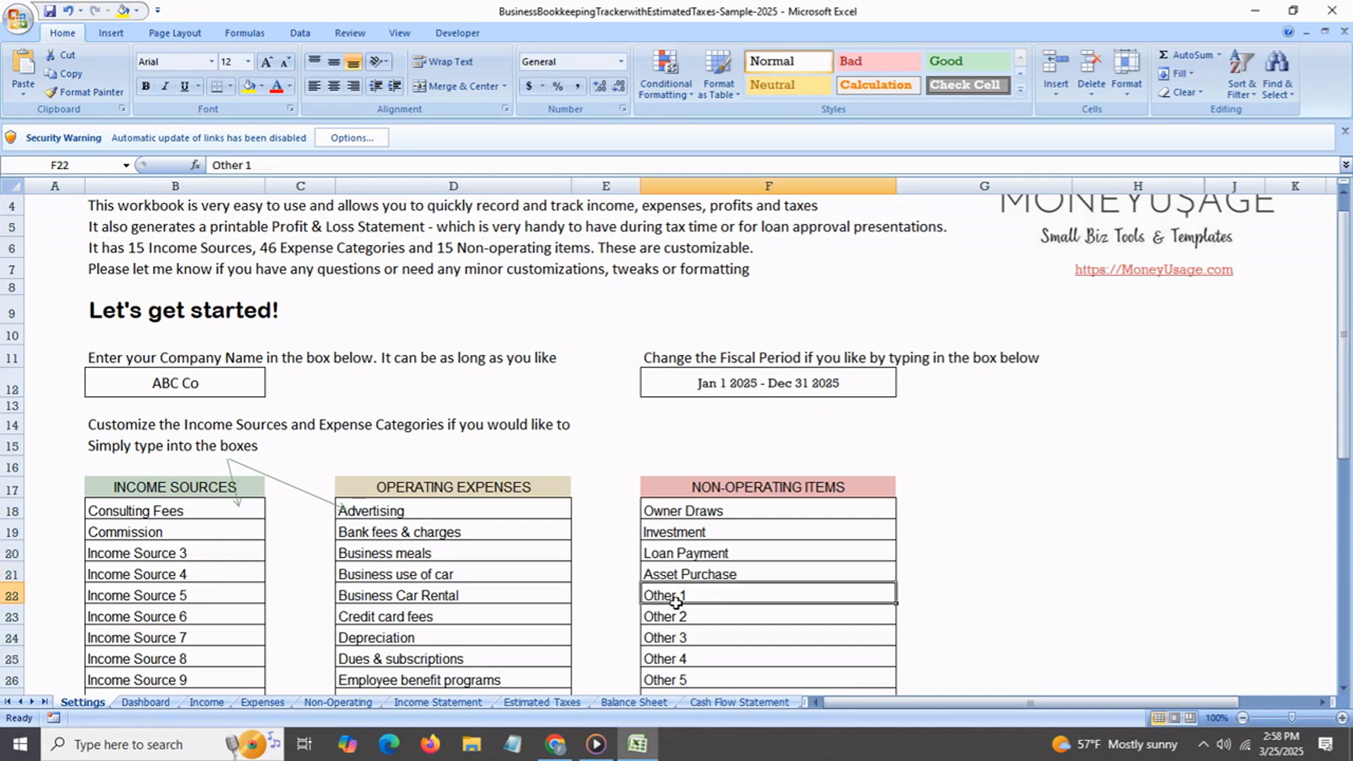
Rename the Income Source 3 entry in the income sources list to Services
click(216, 557)
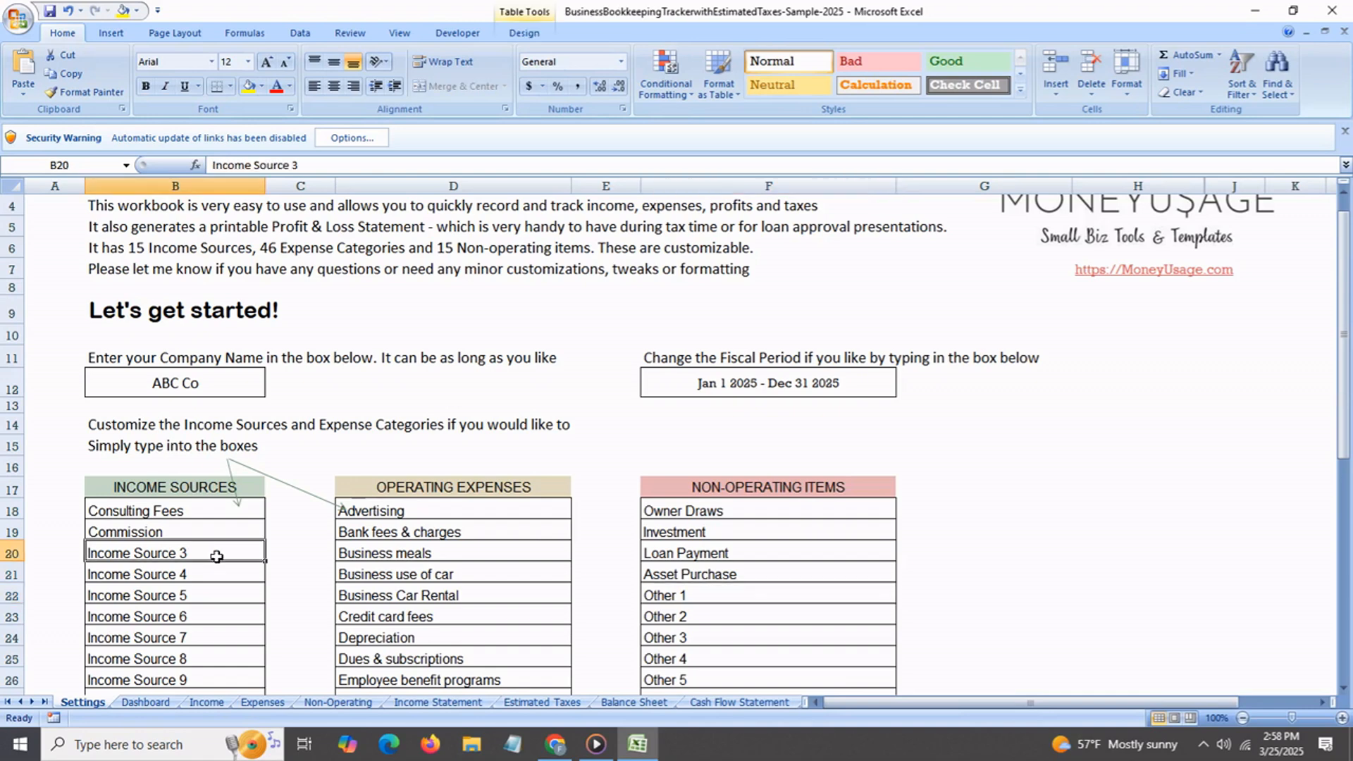
text(Serv)
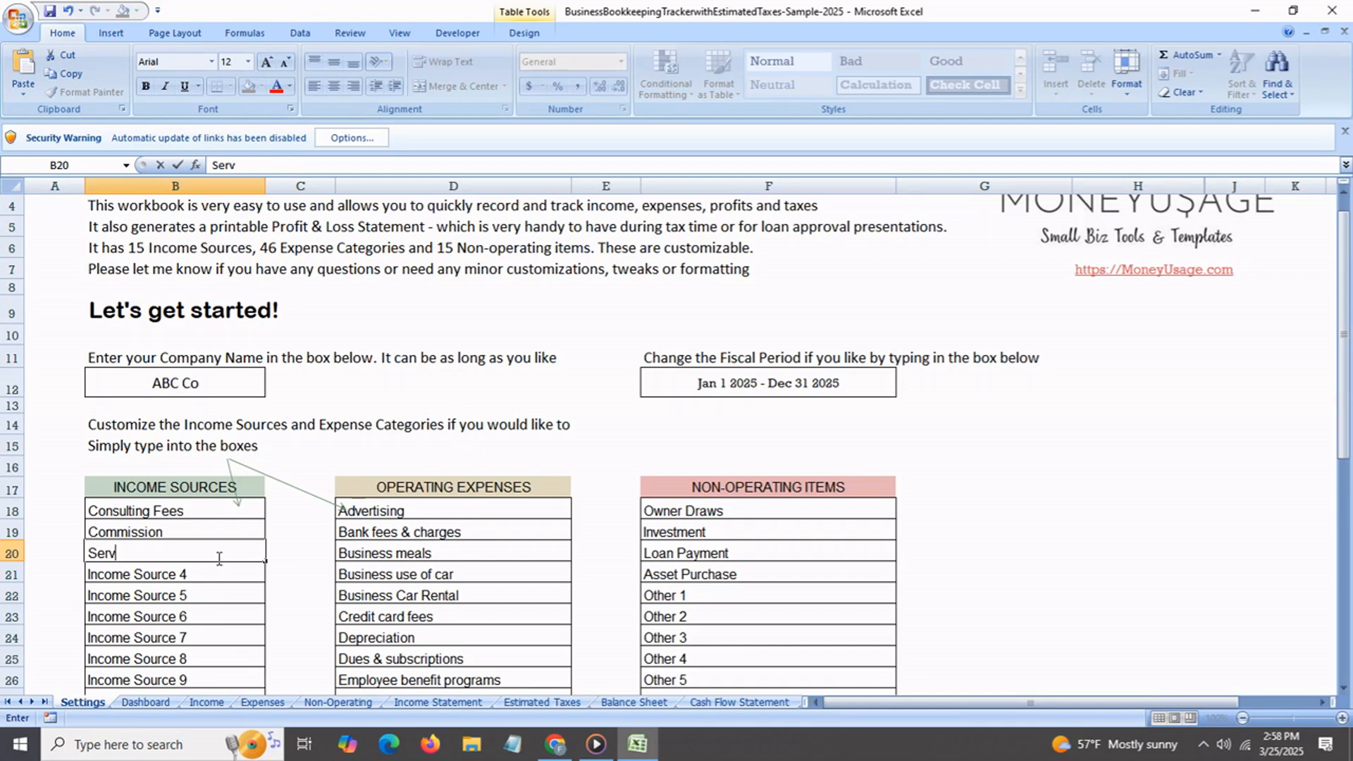
text(ices)
click(596, 467)
Review the Dashboard sheet from the monthly summary and income sources down to the non-operating items by month
key(ctrl+Page_Down)
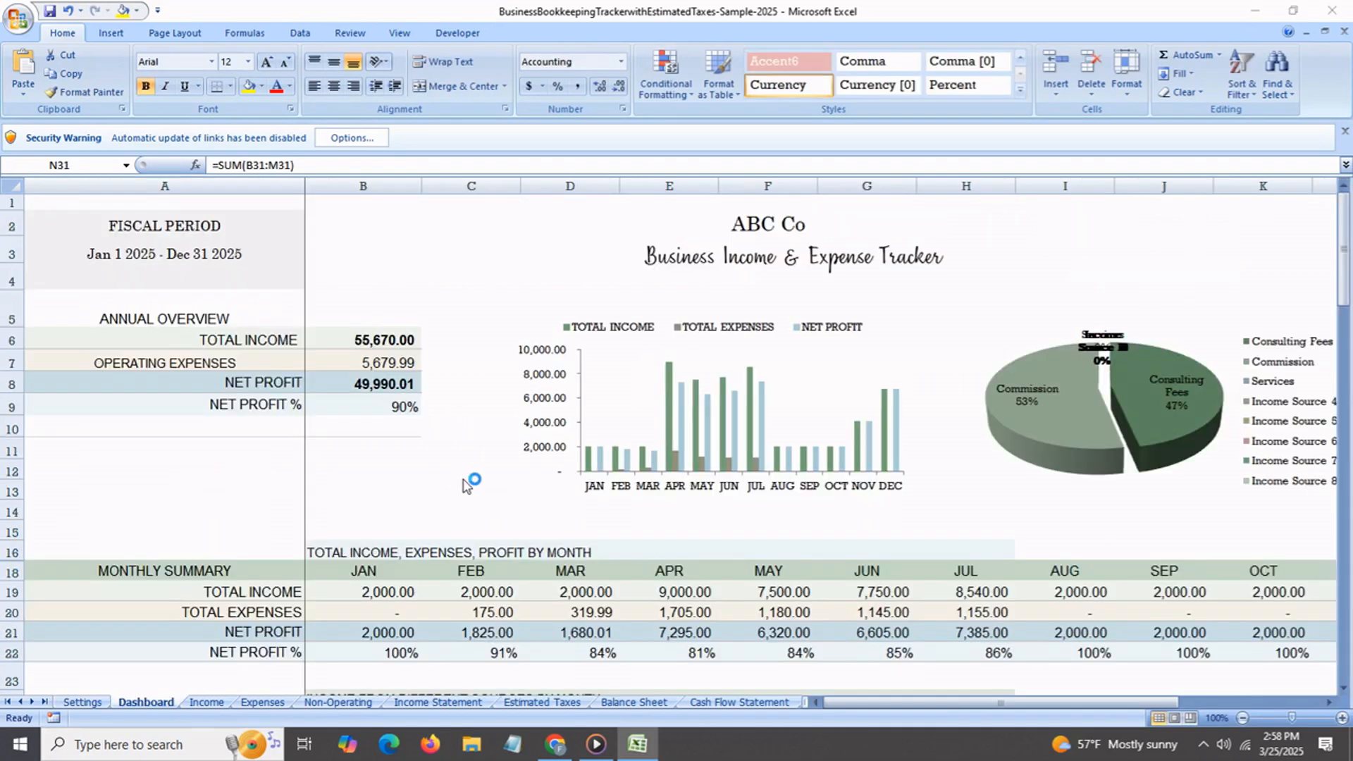
scroll(518, 498, down, 3)
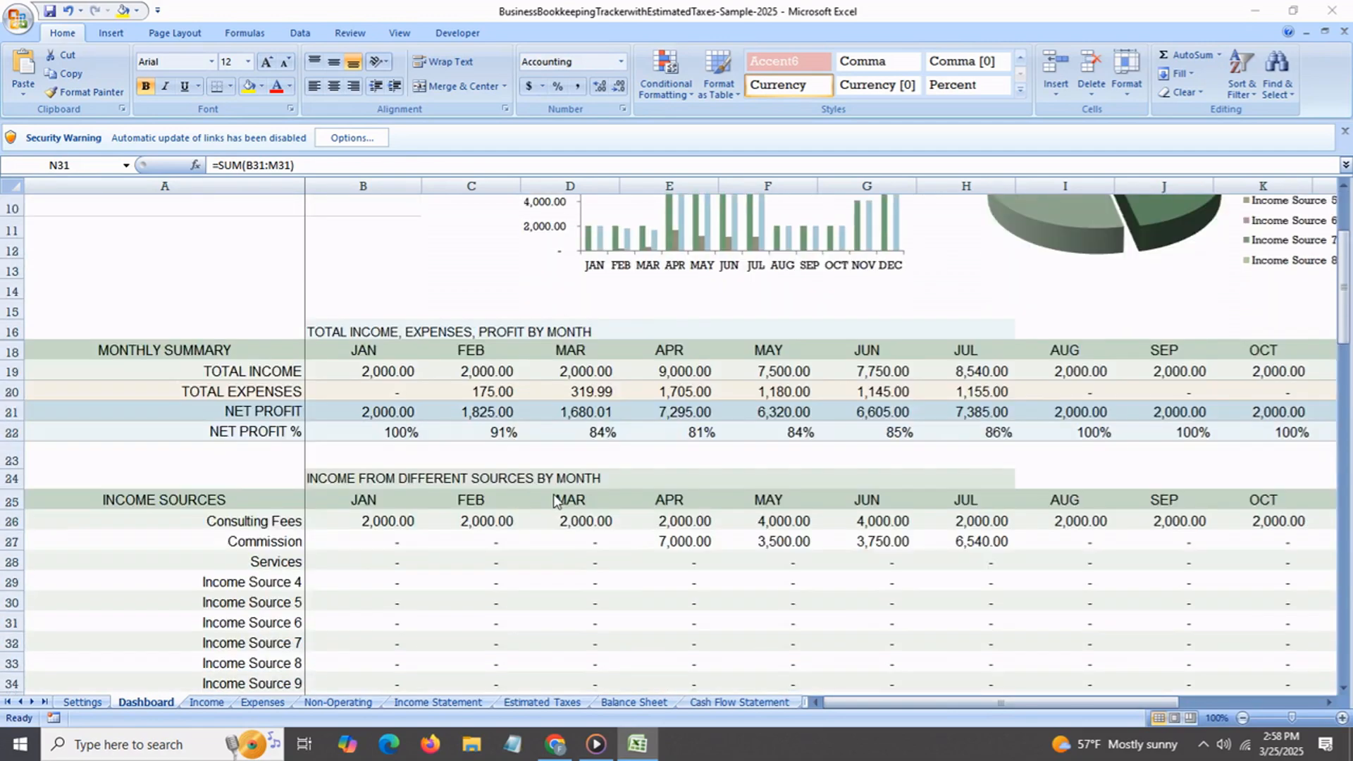
scroll(554, 500, down, 5)
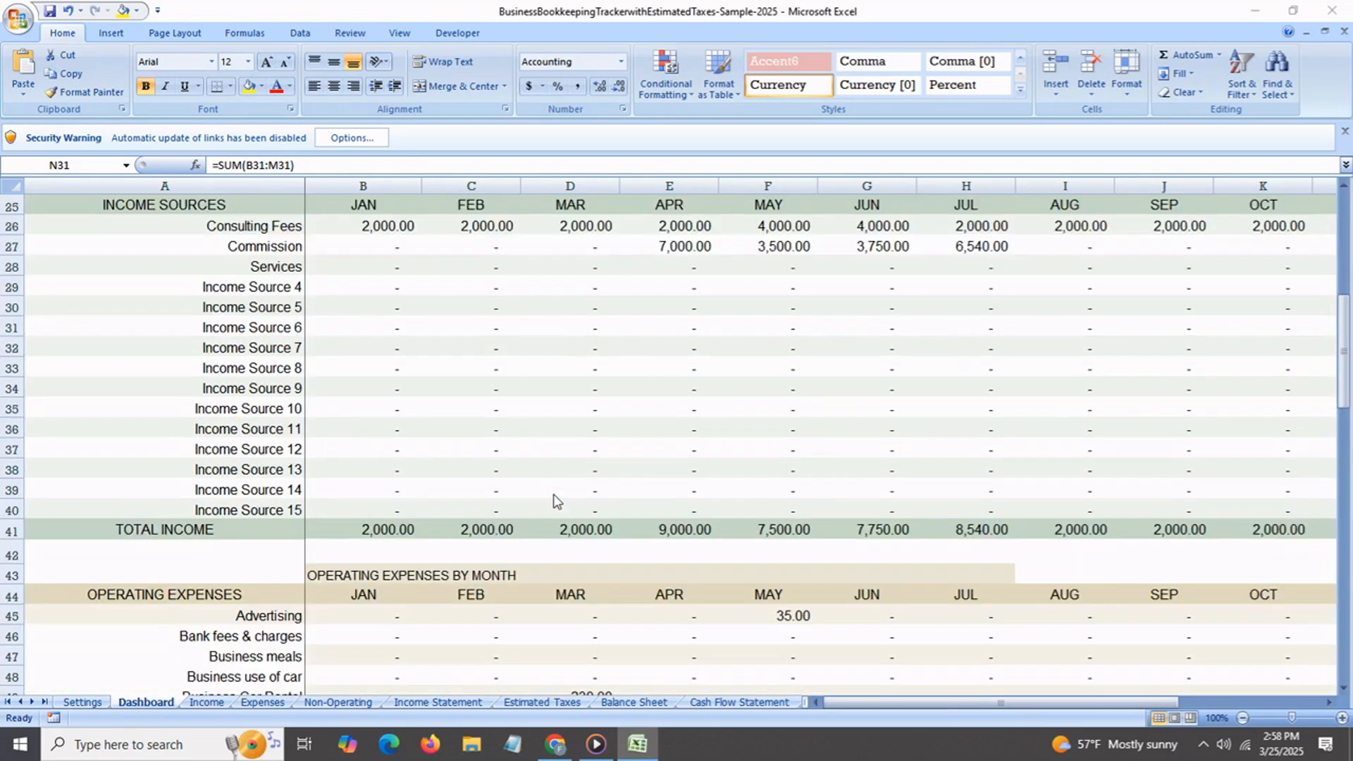
scroll(555, 501, down, 9)
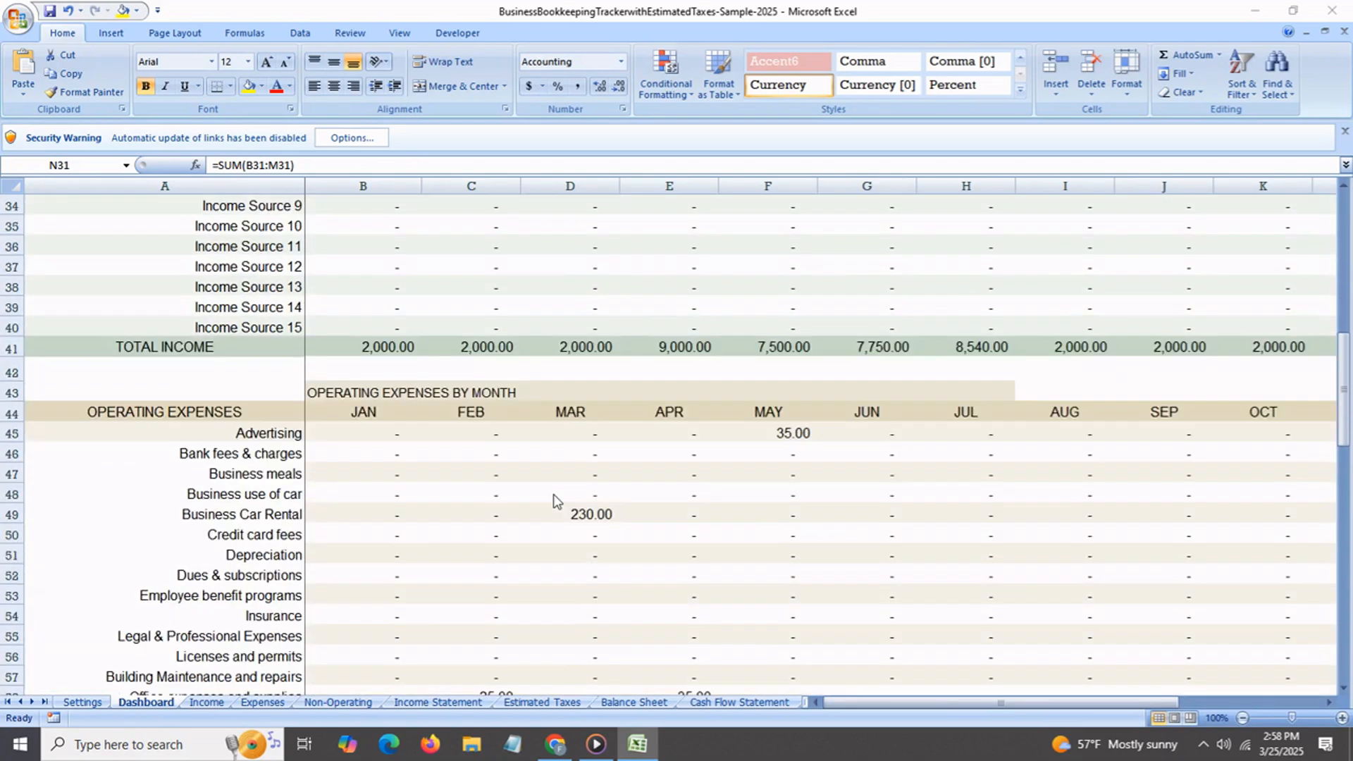
scroll(555, 501, down, 11)
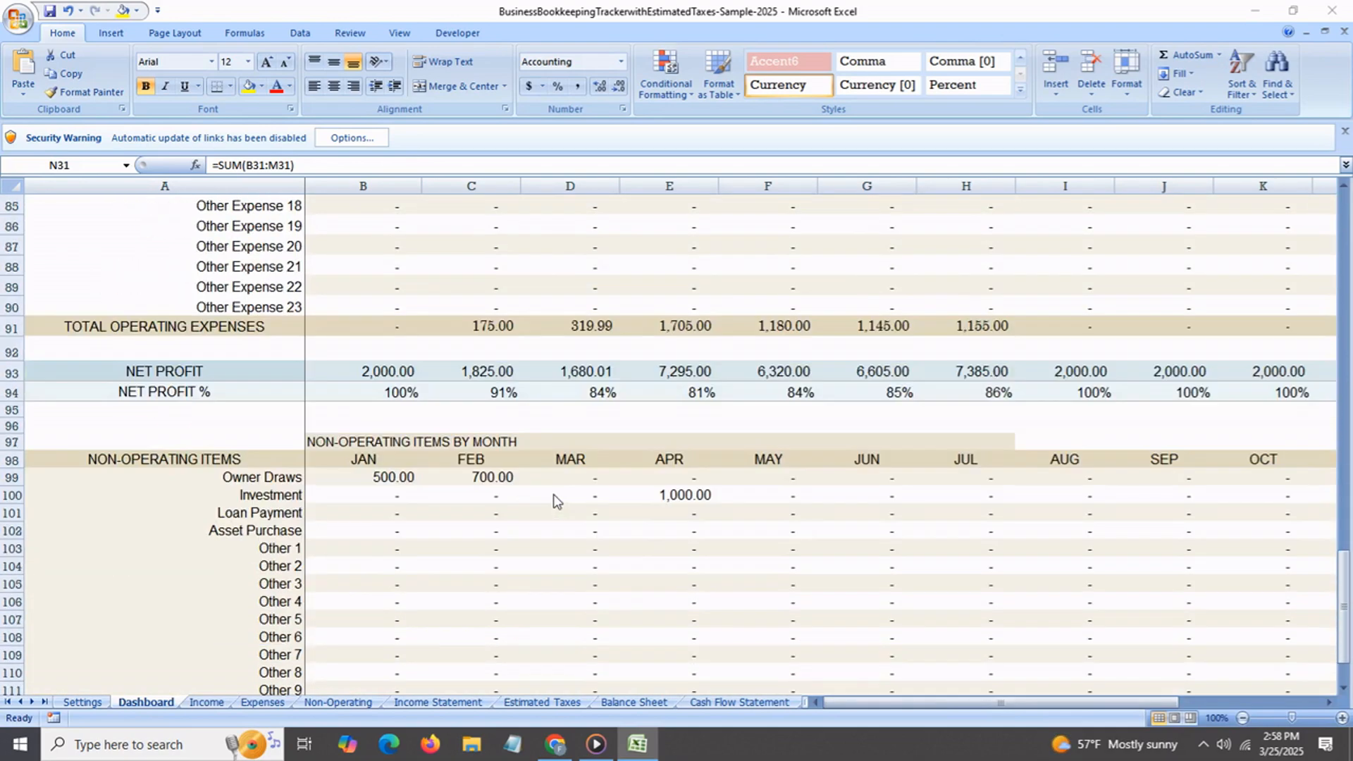
scroll(554, 501, down, 2)
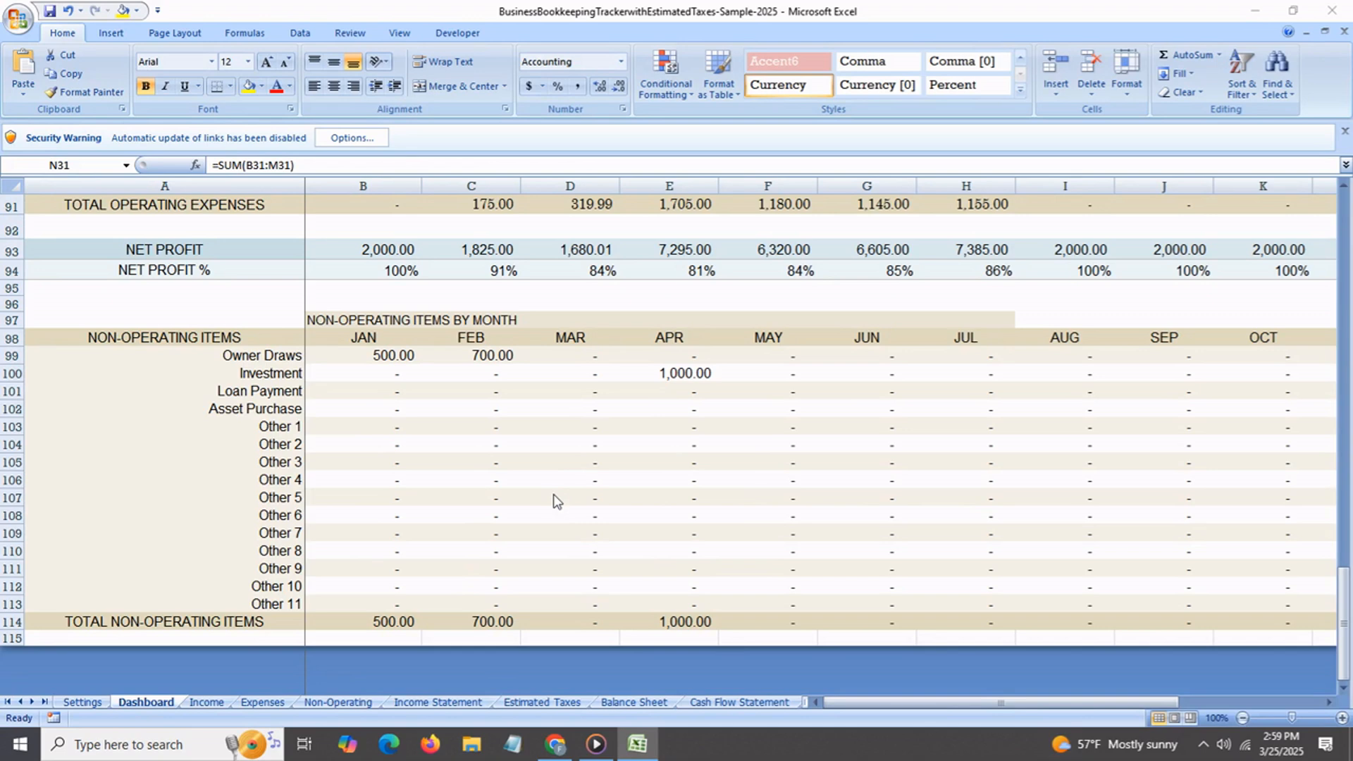
On the Income sheet, enter the date Jan 5 in the first empty row below the existing entries
key(ctrl+Page_Down)
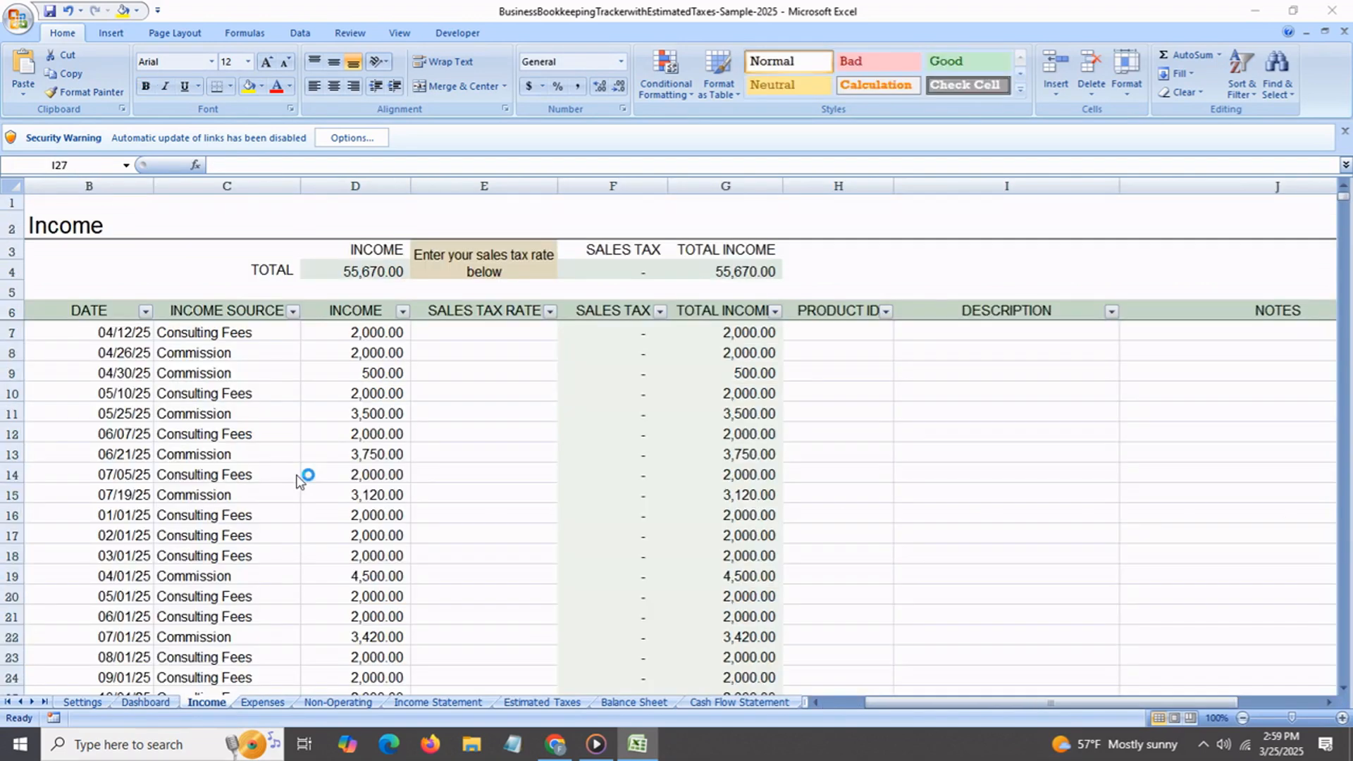
scroll(297, 471, down, 1)
scroll(296, 474, down, 2)
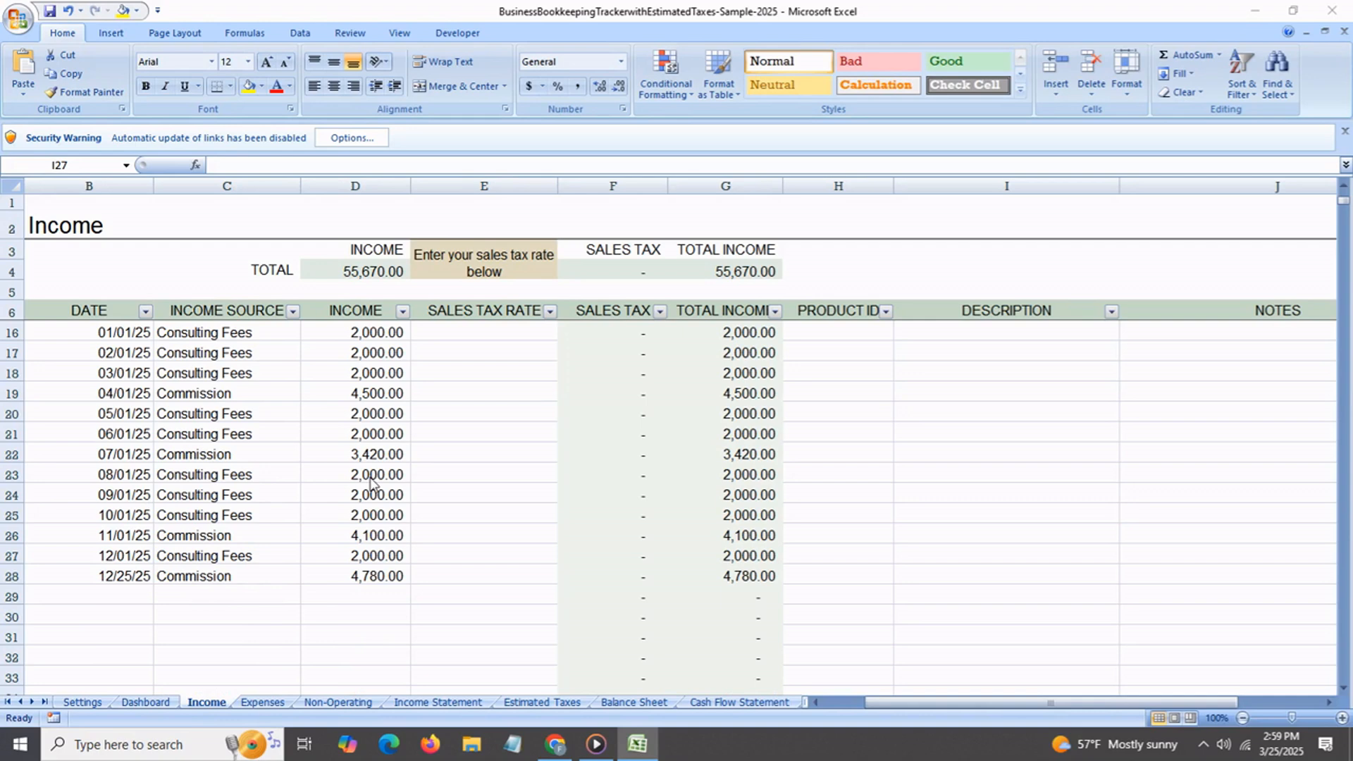
click(128, 596)
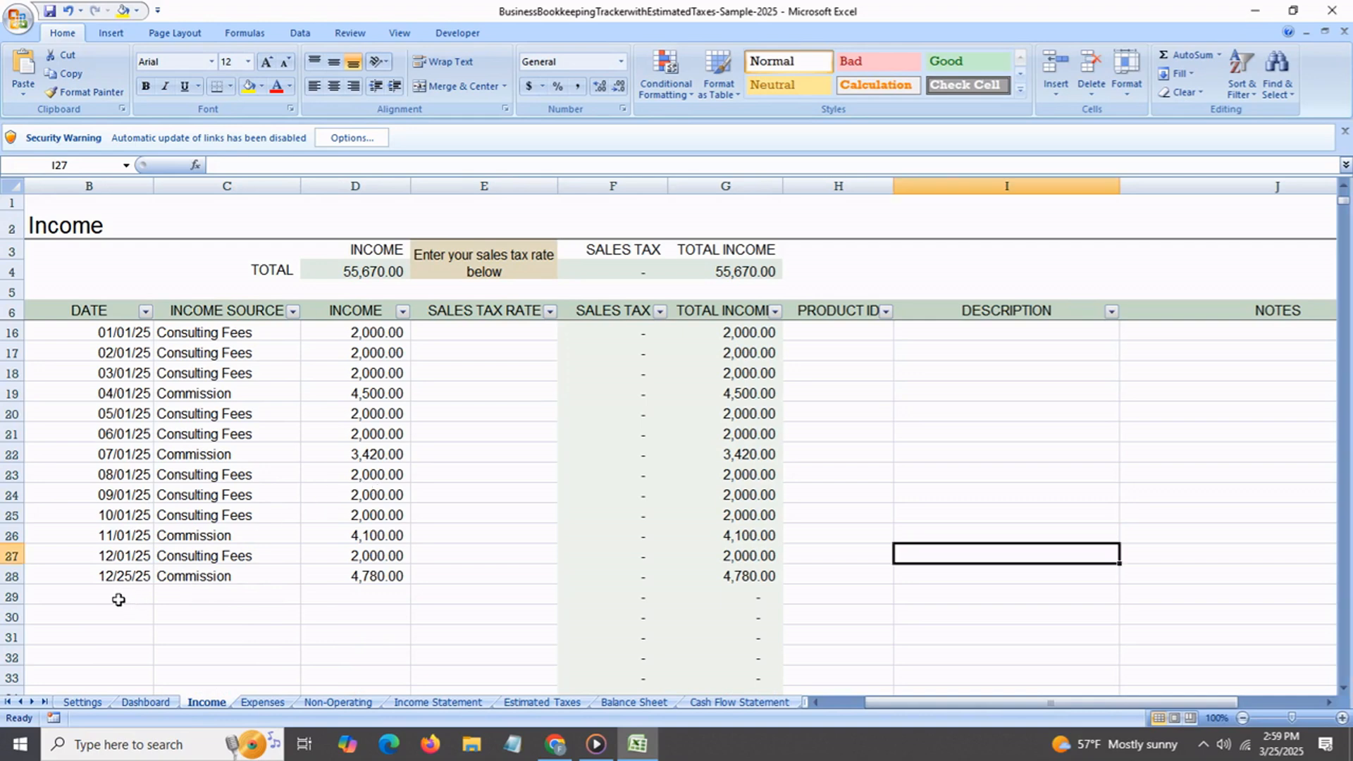
click(118, 598)
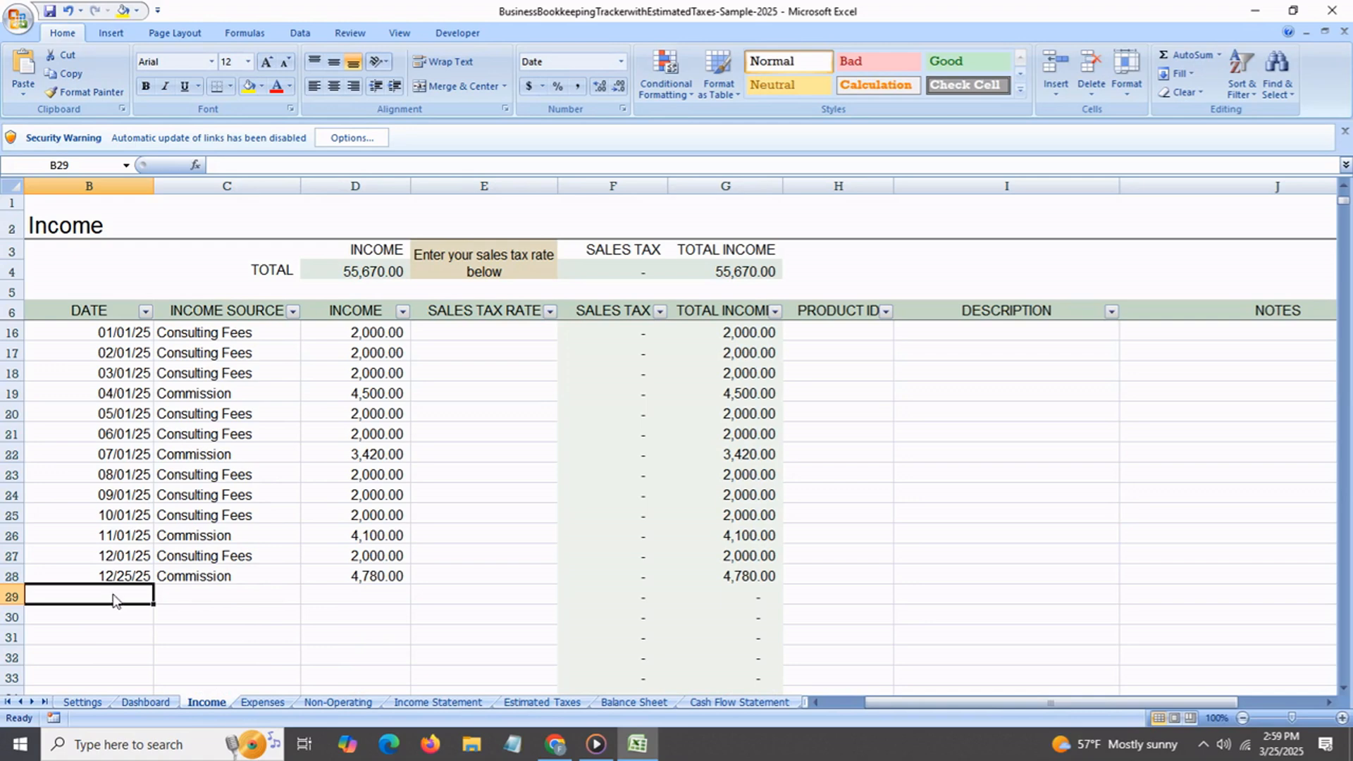
text(jan 5)
key(Return)
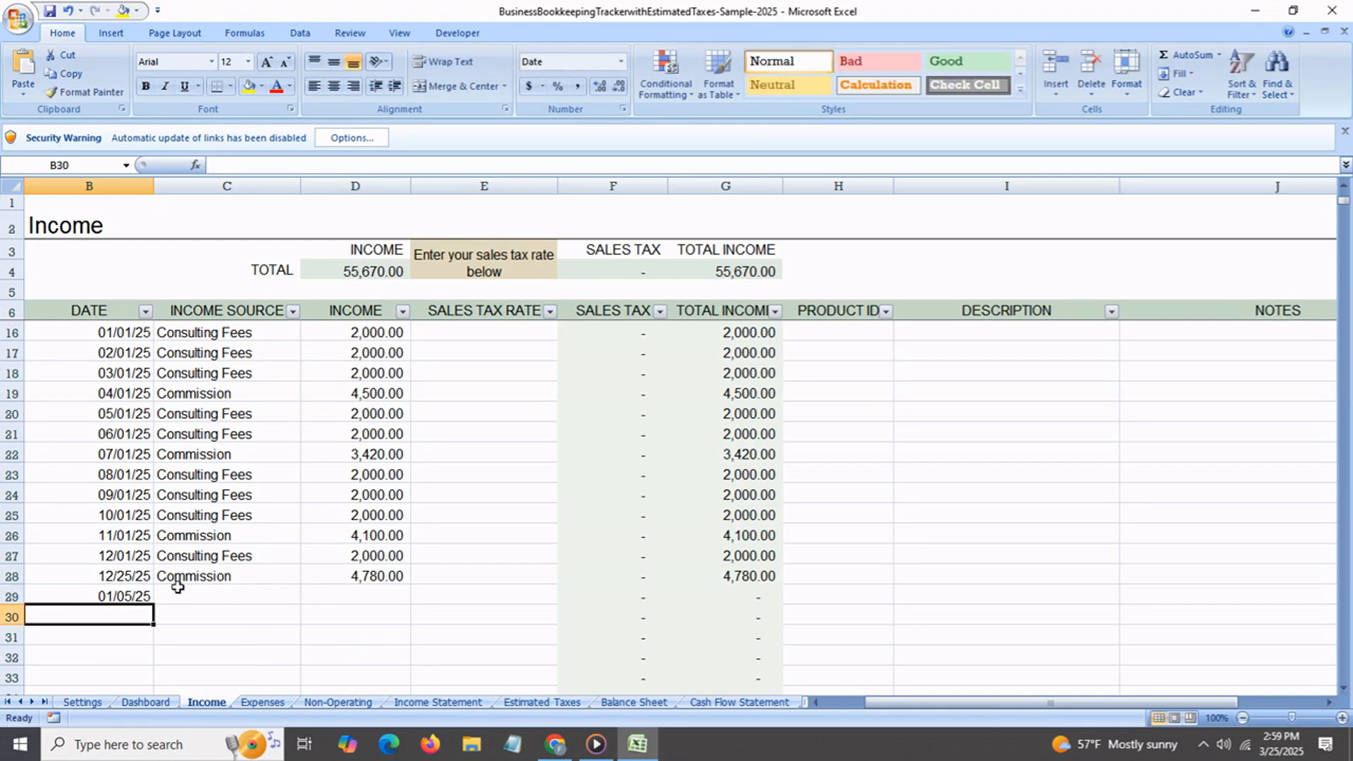
Set the new income row's source to Consulting Fees and its income amount to 5,000
click(179, 597)
click(309, 597)
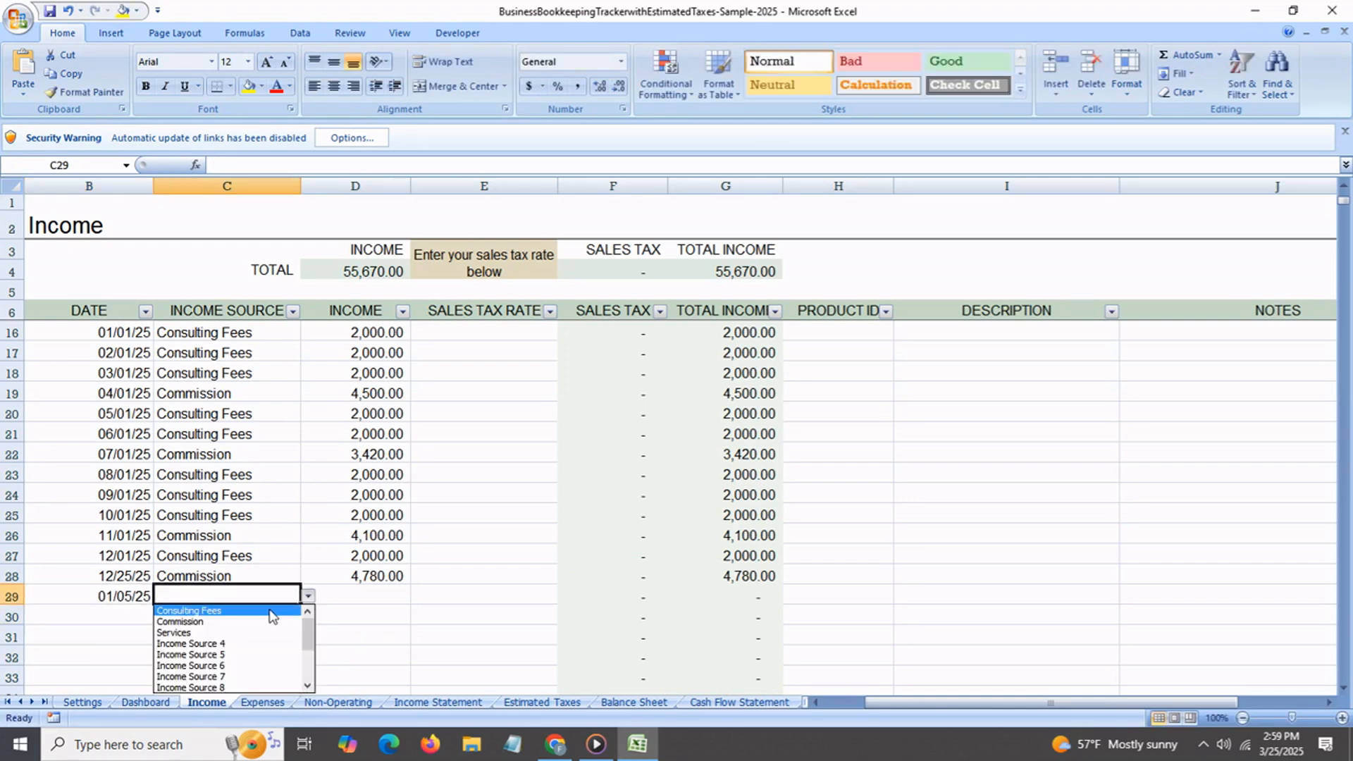
click(270, 611)
click(354, 599)
text(5,000)
key(Return)
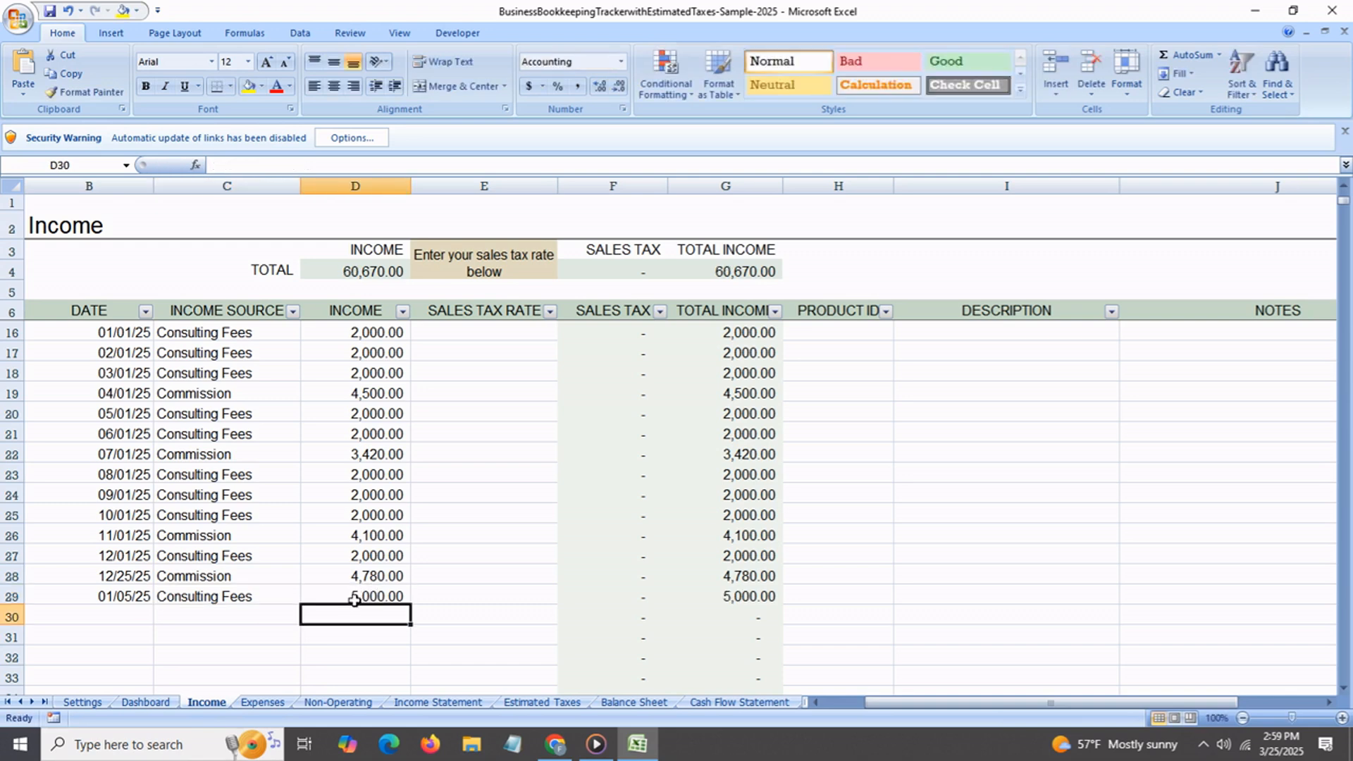
Return to the Dashboard sheet and check the January income figures
click(146, 702)
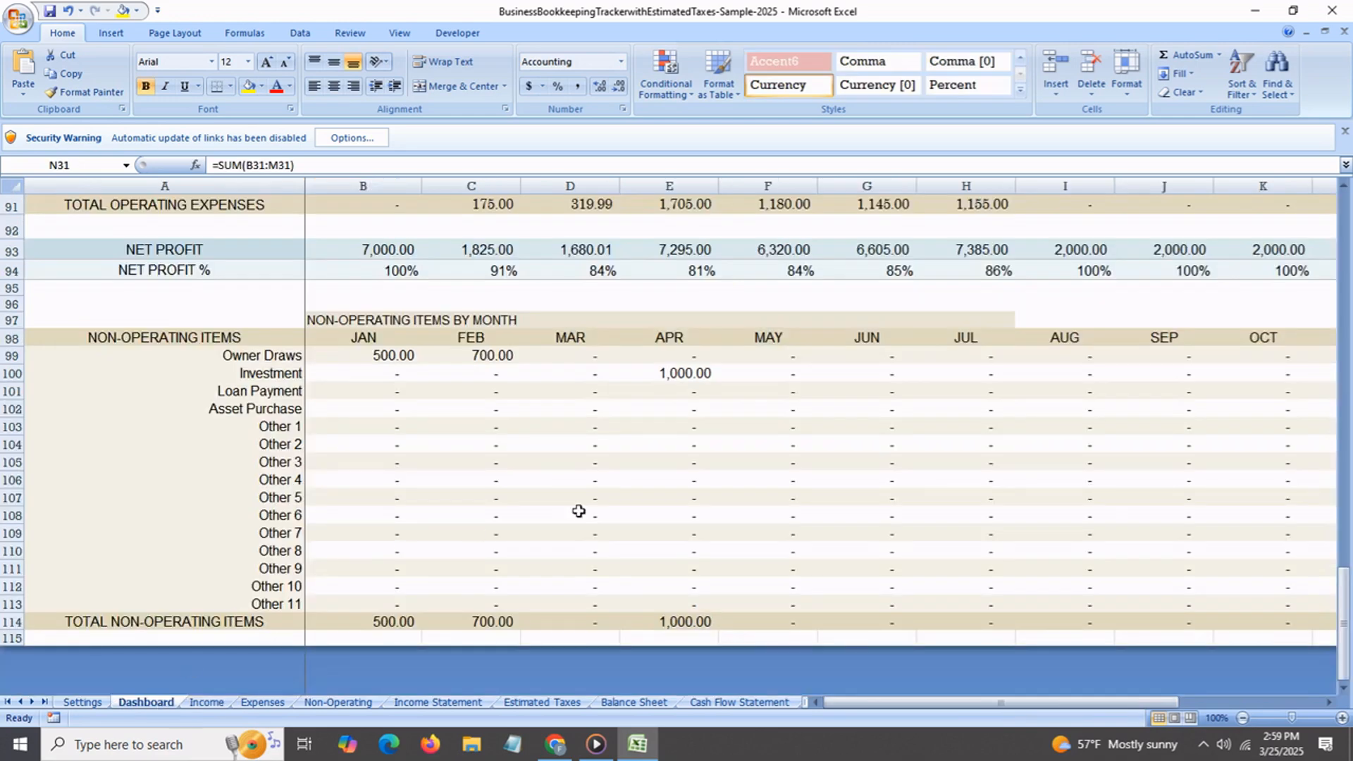
drag(1345, 610, 1345, 266)
click(390, 498)
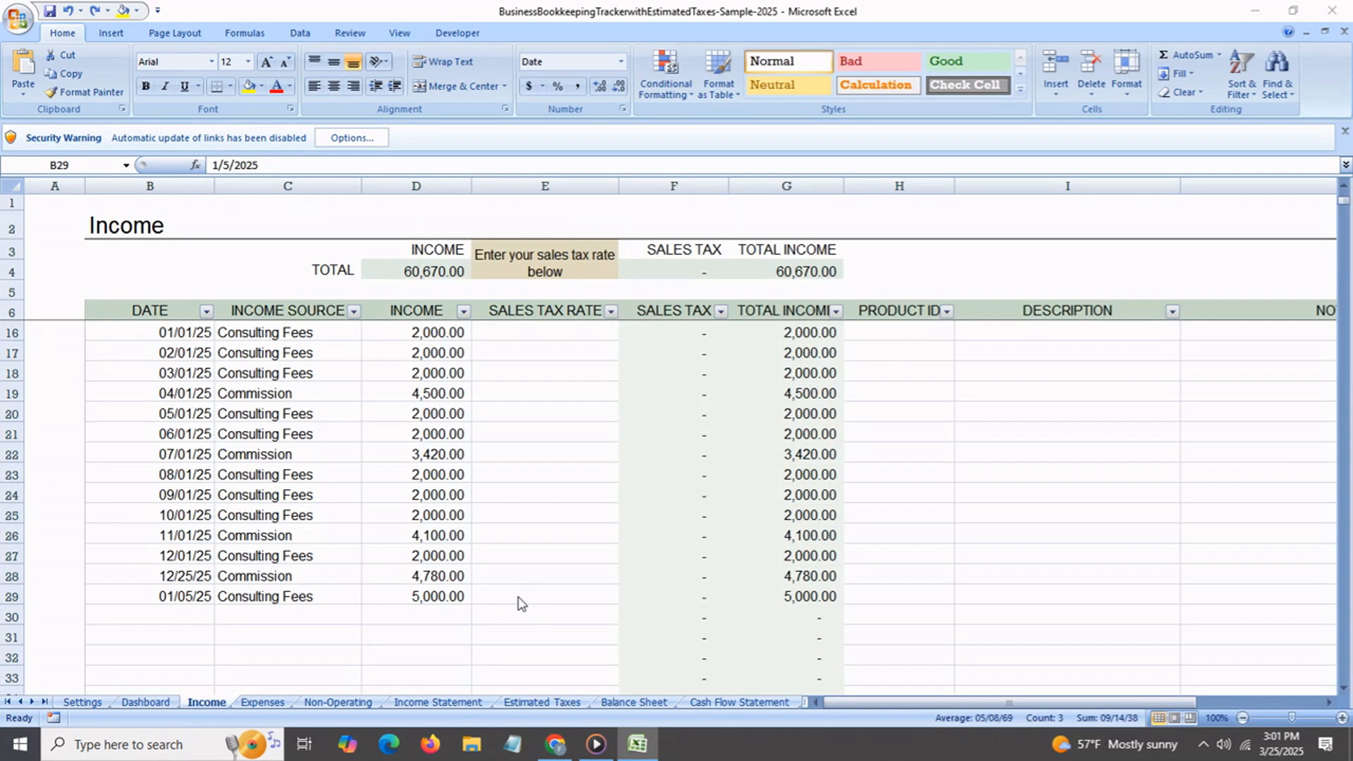
Enter a 5% sales tax rate for the 01/05/25 Consulting Fees row on the Income sheet
click(523, 601)
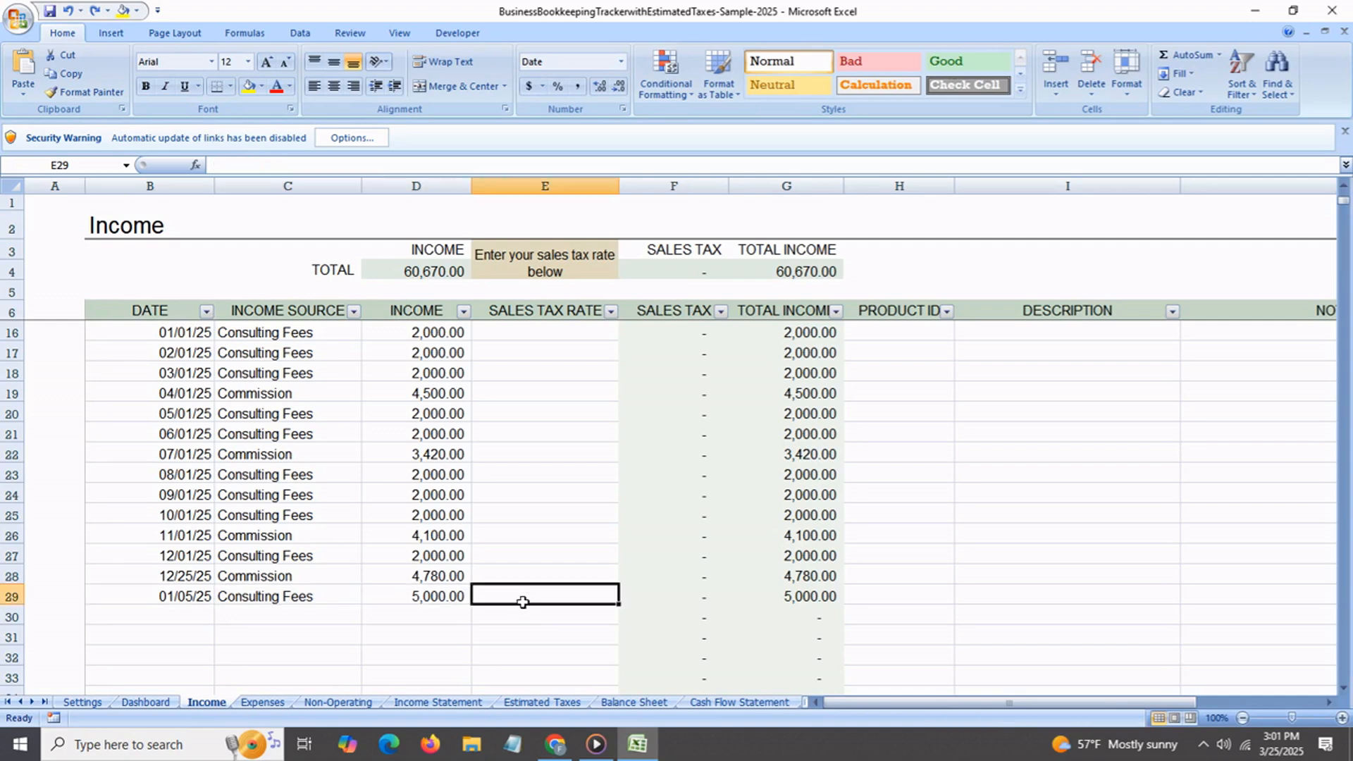
click(523, 580)
click(523, 552)
click(524, 599)
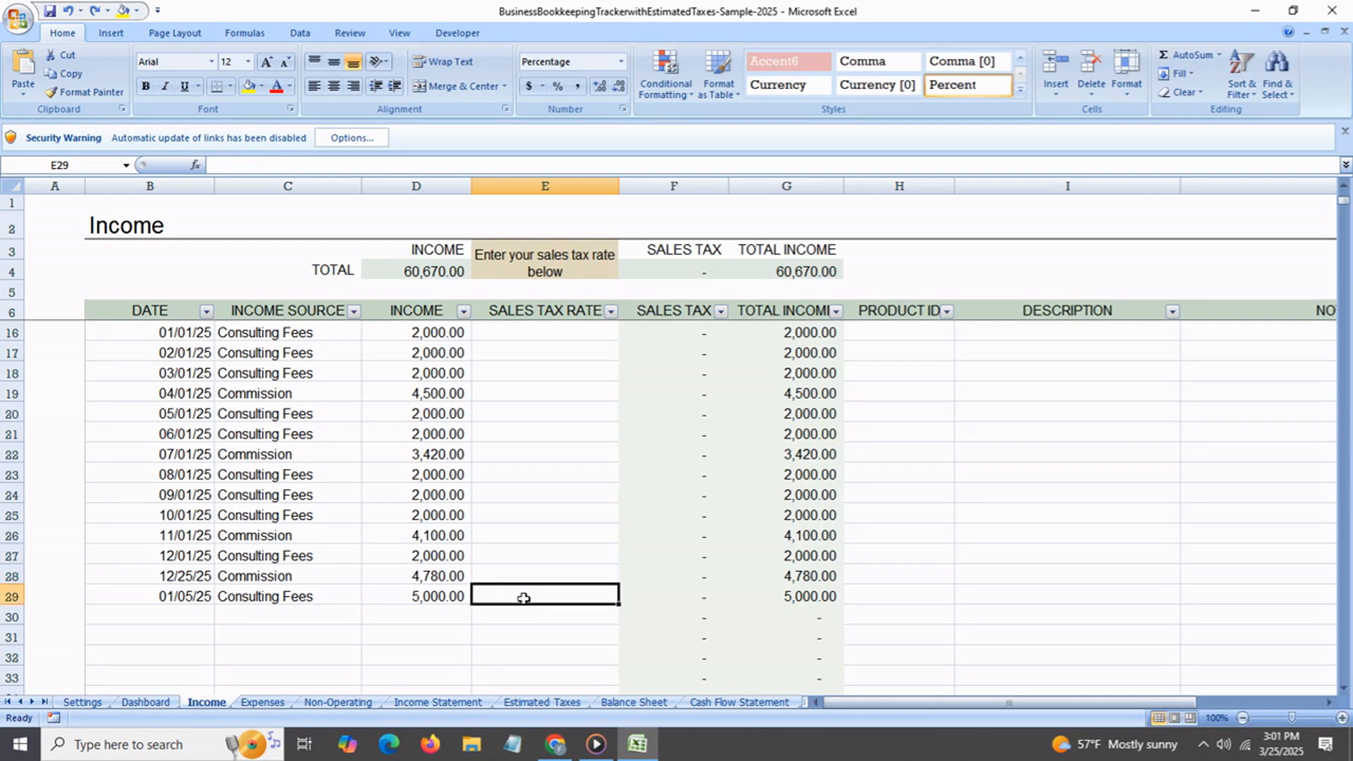
text(5)
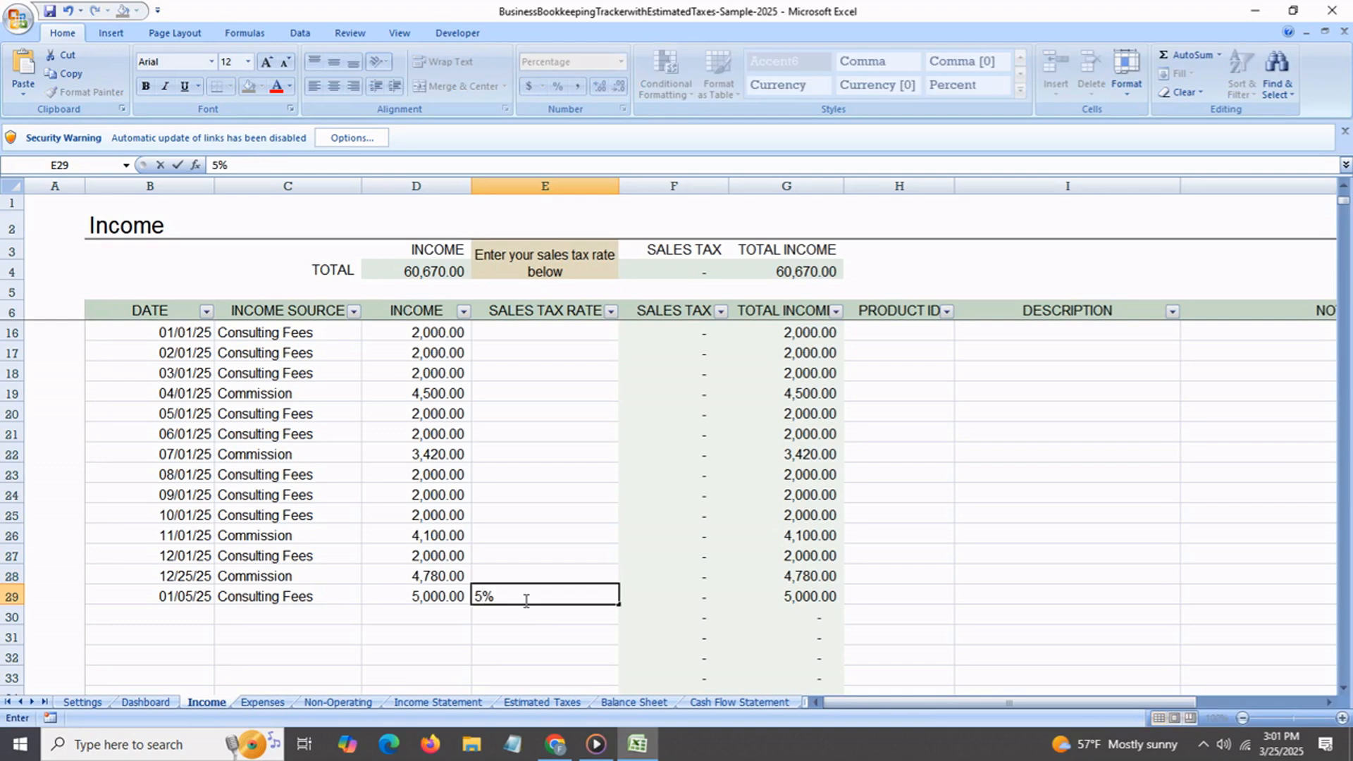
key(Return)
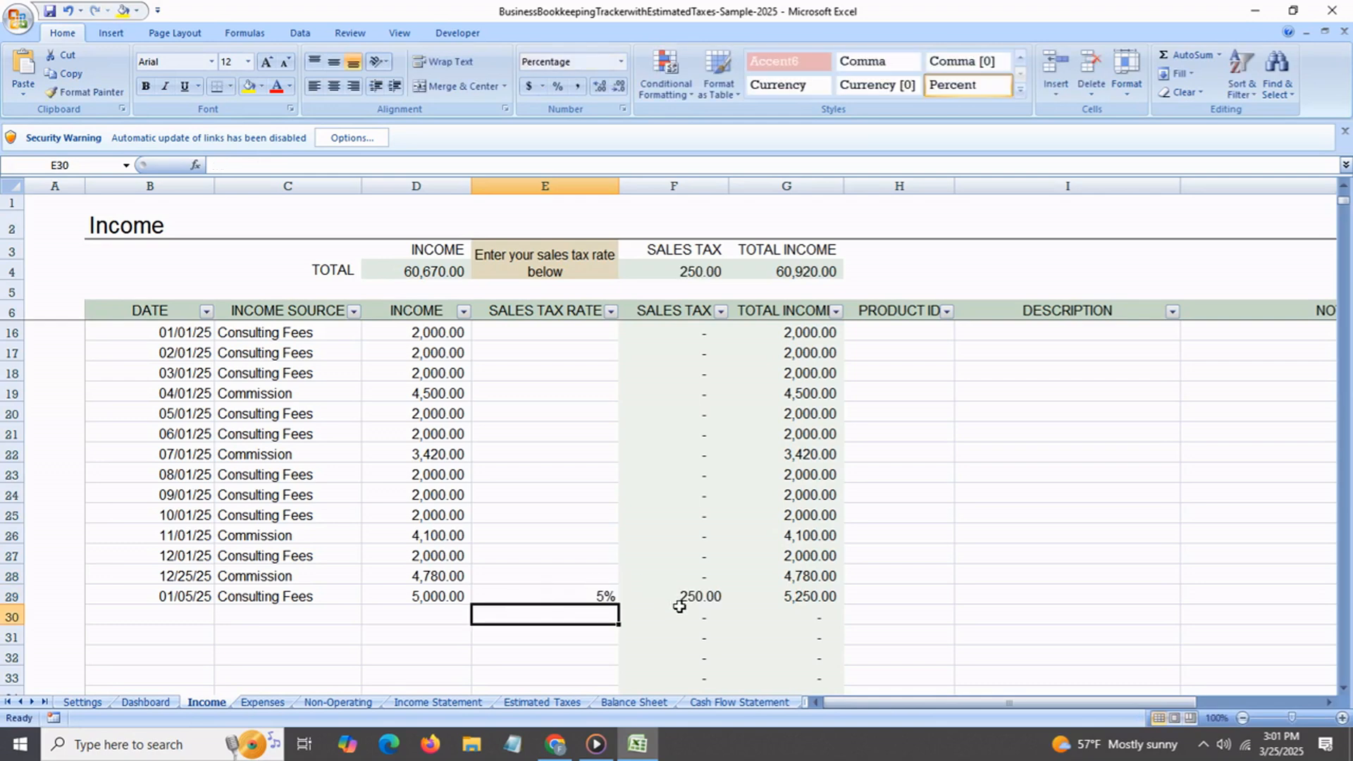
Examine the sales tax total and the new income row's Product ID, Description and Notes cells
click(696, 272)
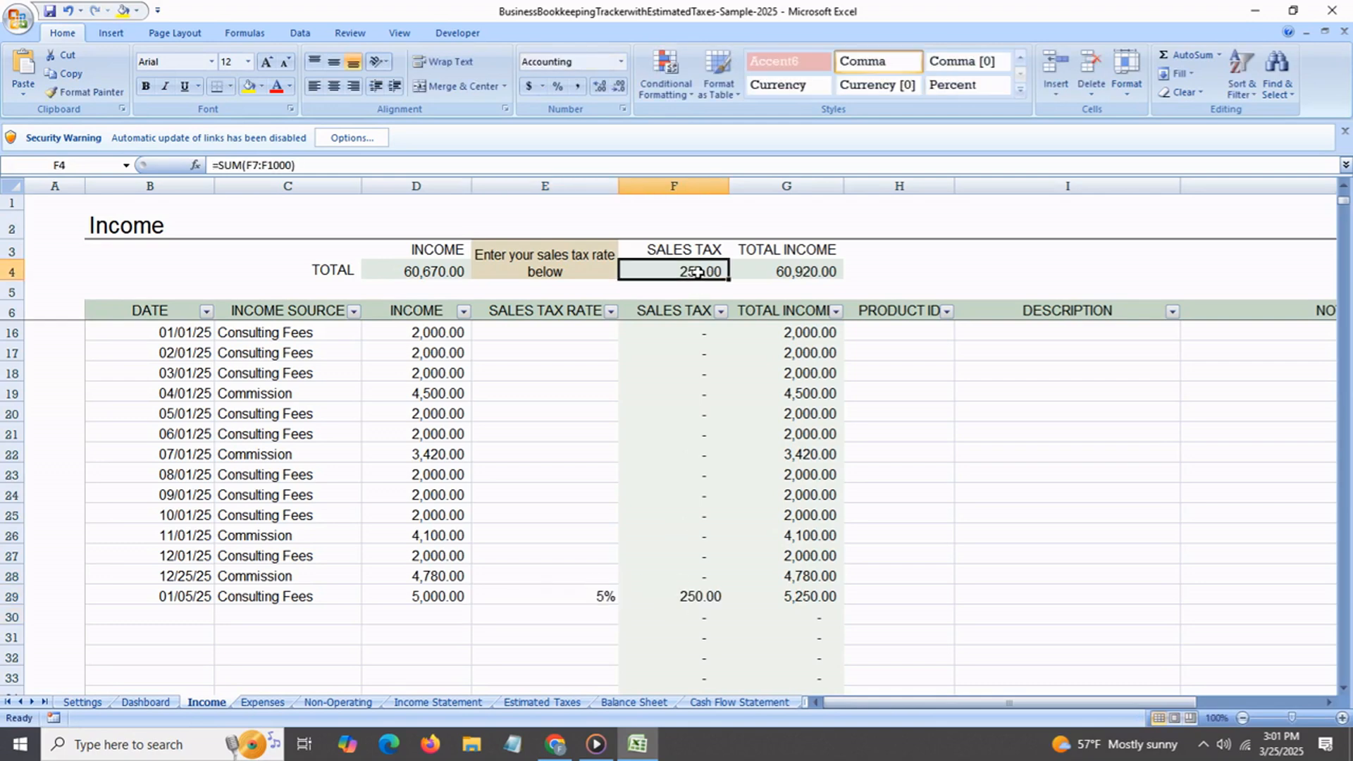
drag(868, 704, 952, 703)
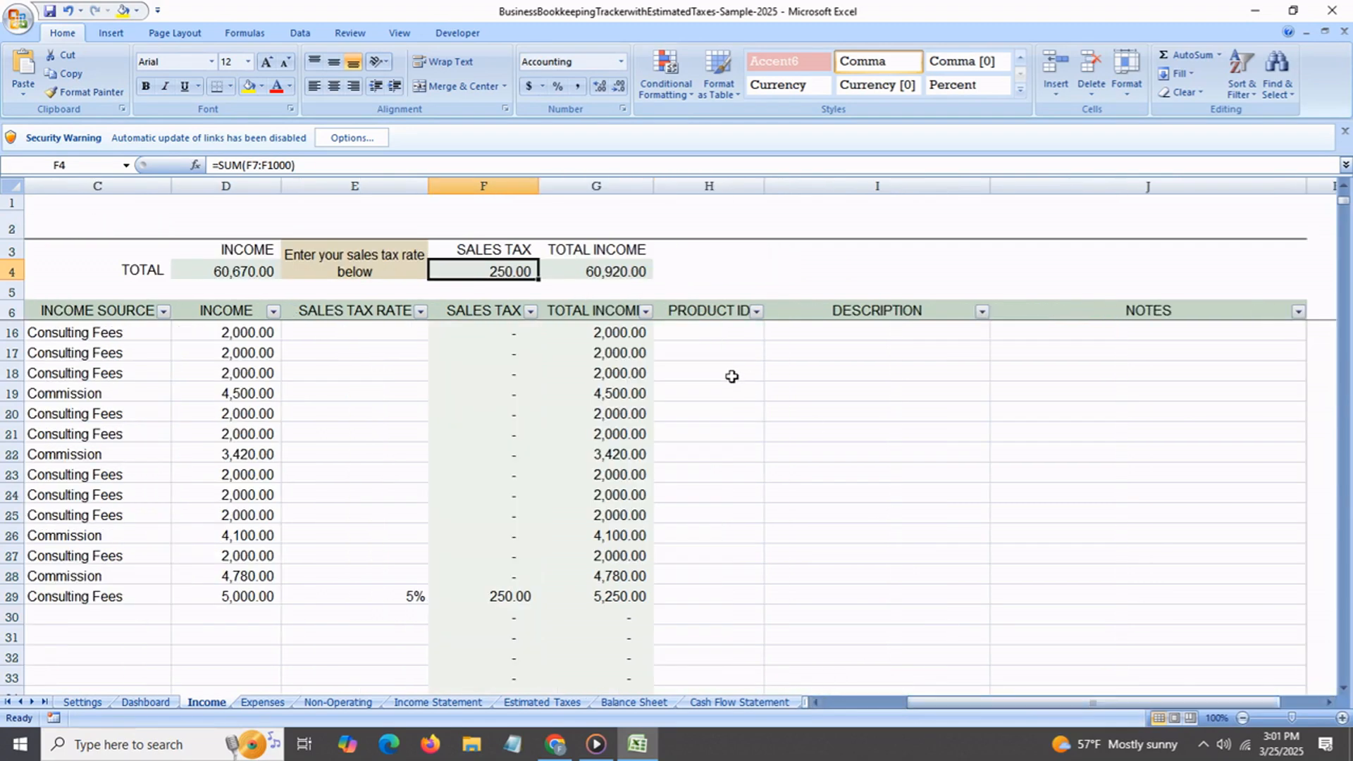
click(716, 596)
click(827, 603)
click(1023, 595)
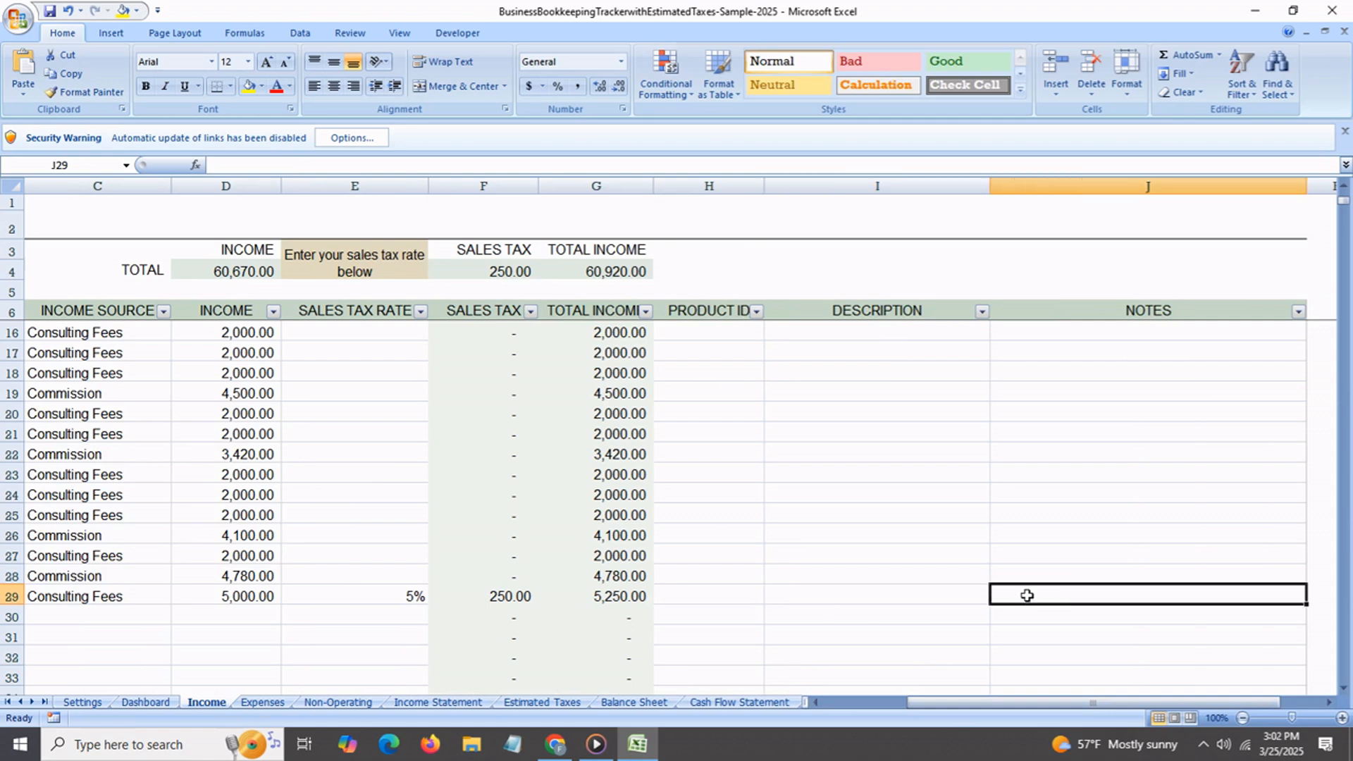
click(792, 599)
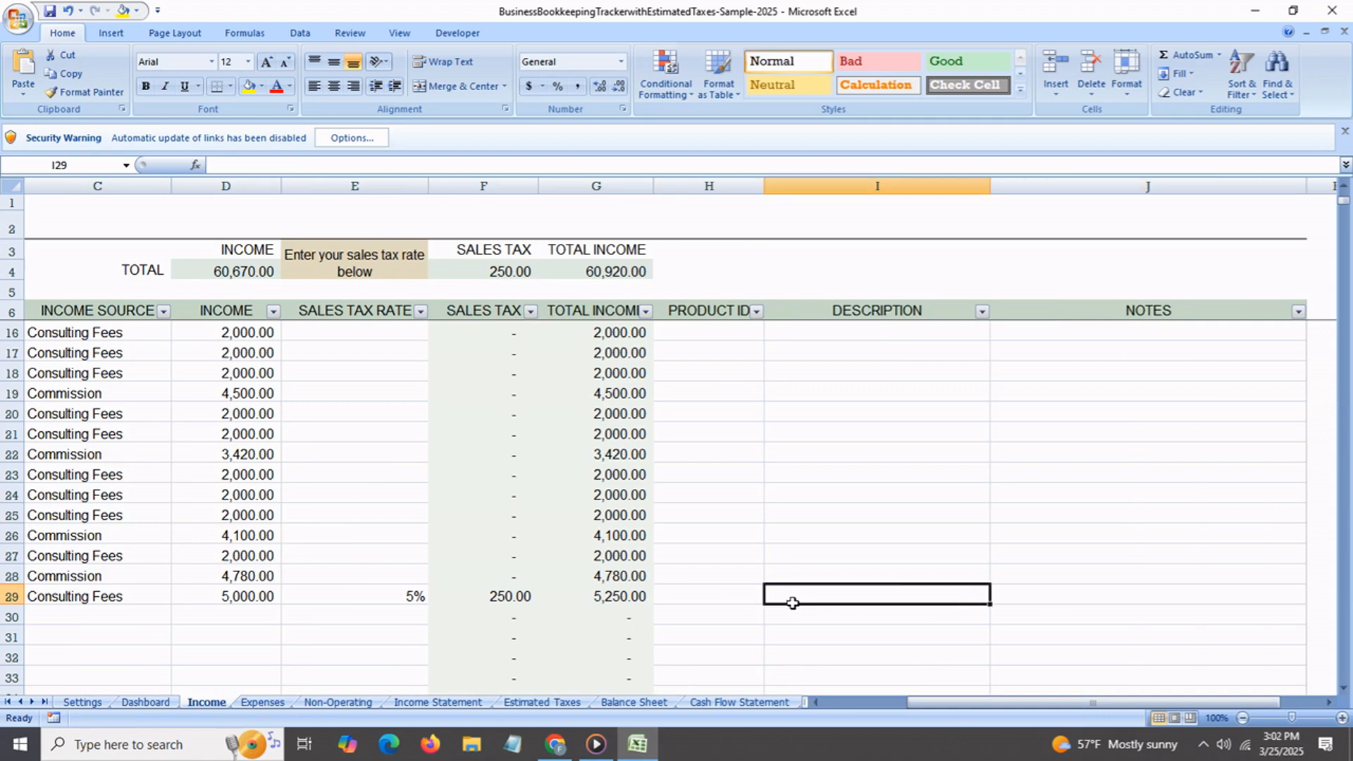
click(722, 601)
click(1095, 598)
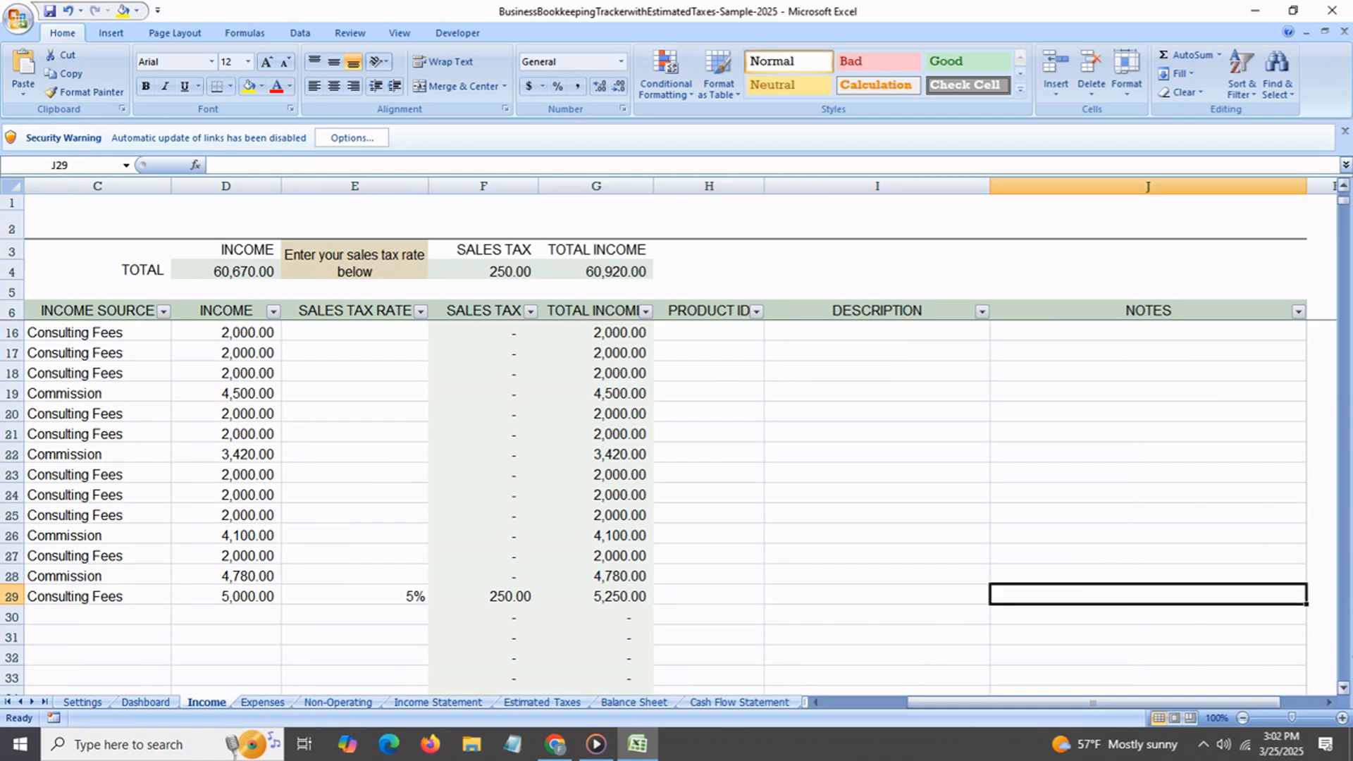
Start a new expense entry on the Expenses sheet with the date January 15 in the first empty row
key(ctrl+Page_Down)
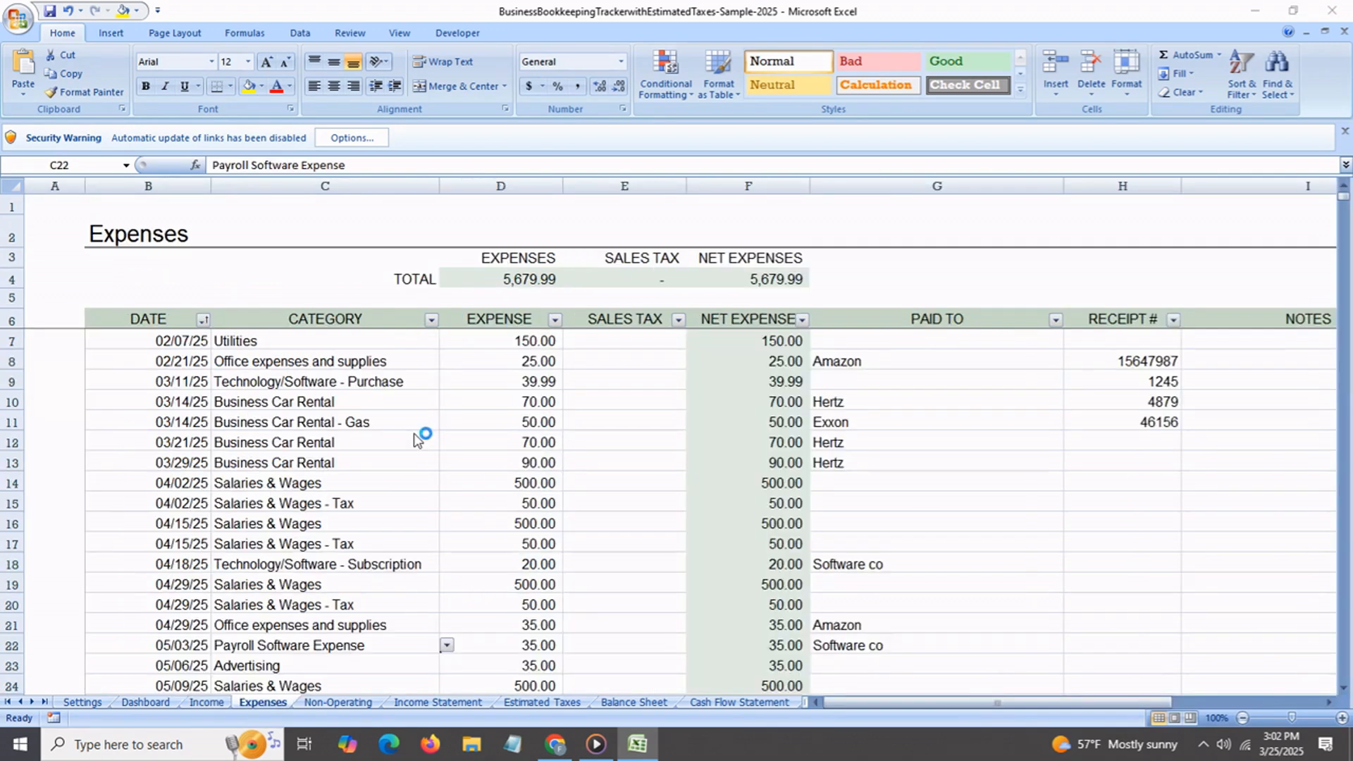
scroll(414, 428, down, 3)
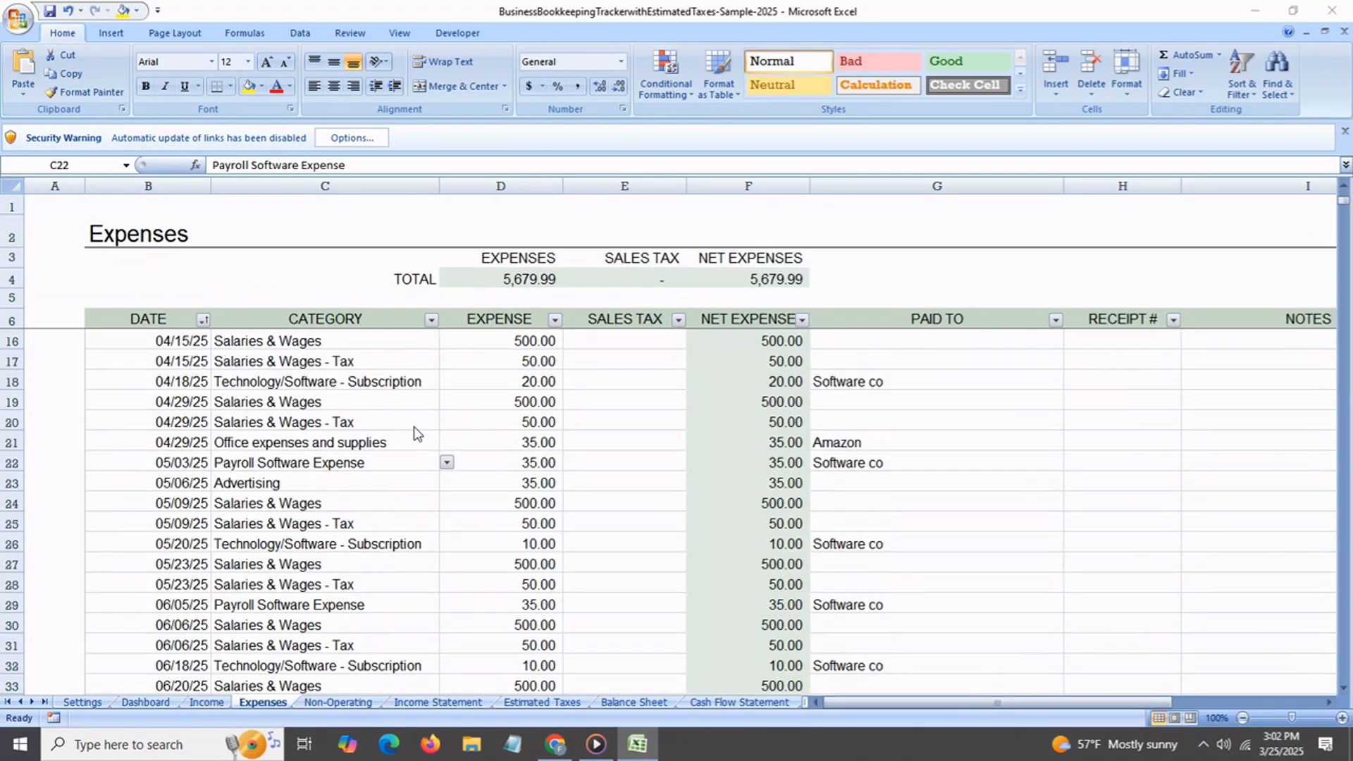
scroll(415, 427, down, 4)
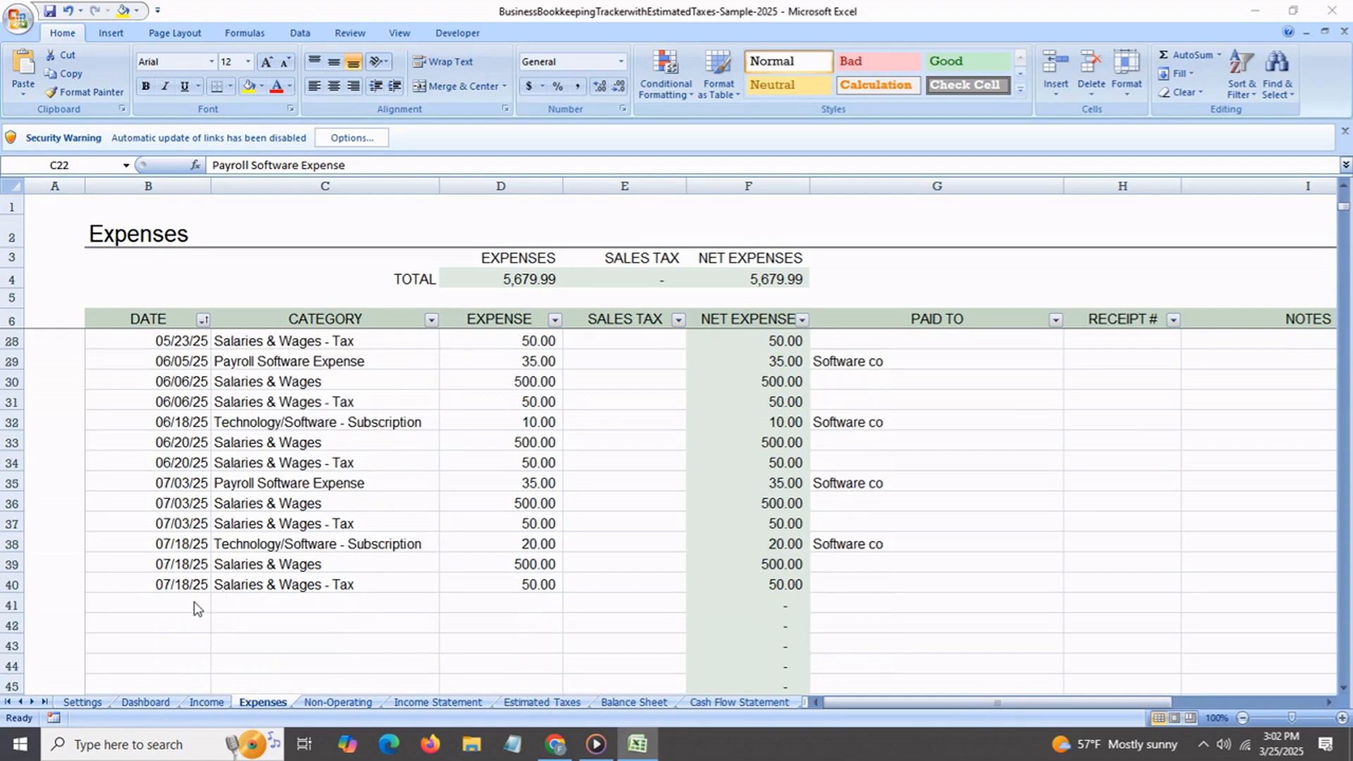
click(170, 604)
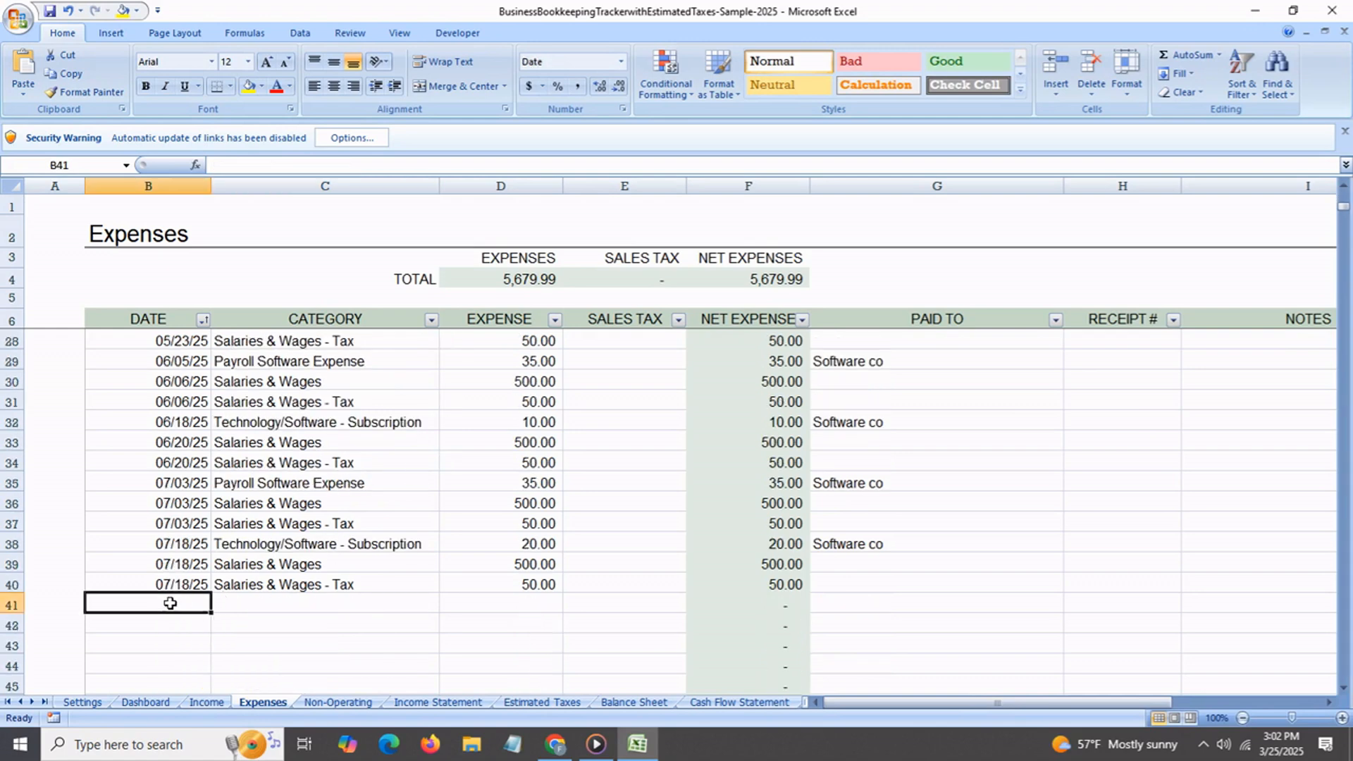
text(jan 15)
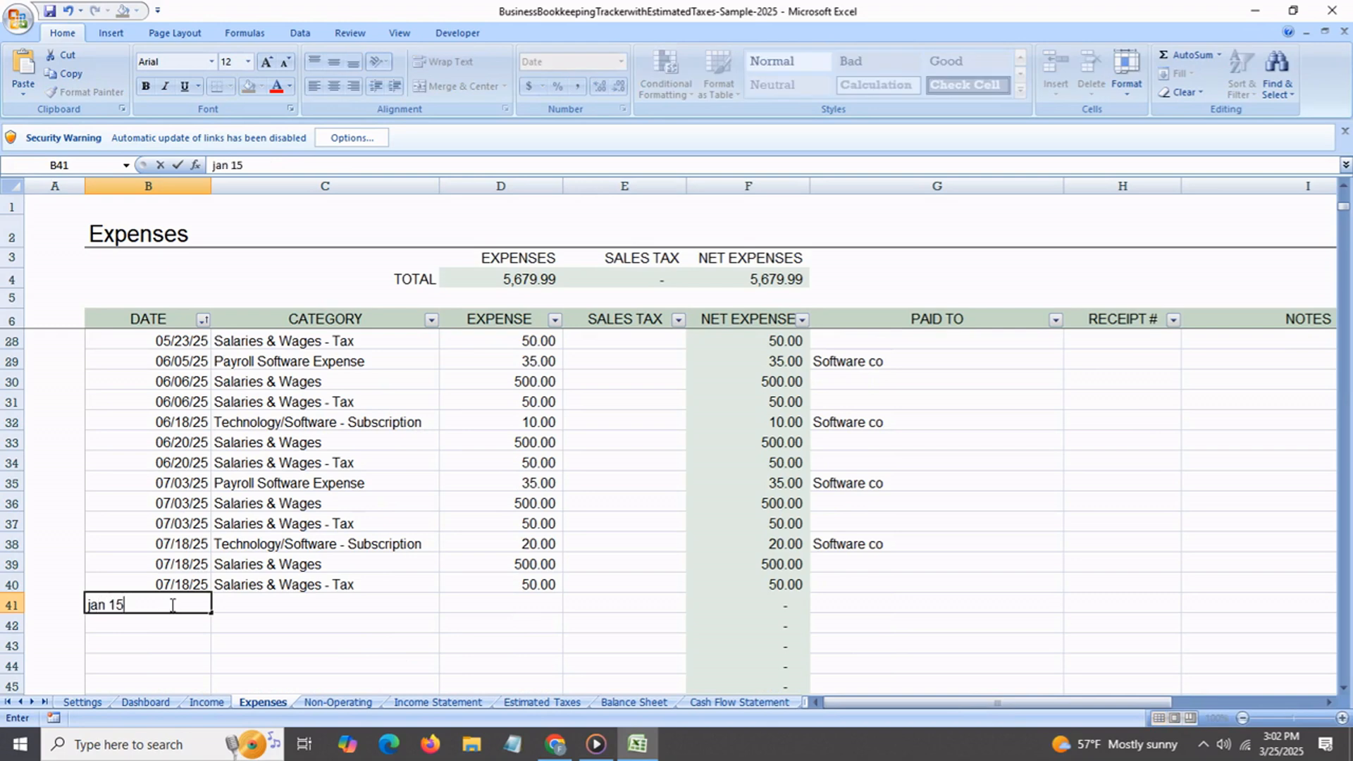
key(Return)
Set the new expense row's category to Advertising and its expense amount to 100
click(282, 604)
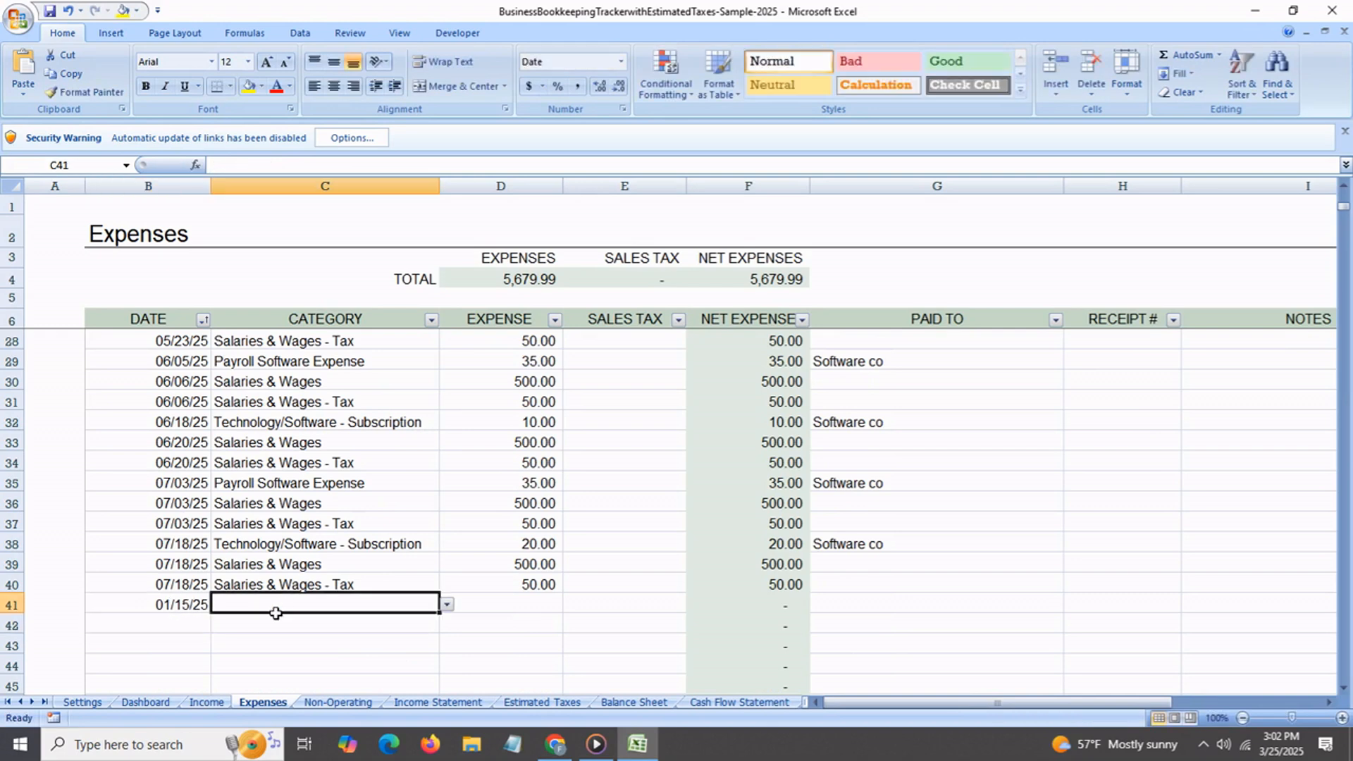
click(447, 605)
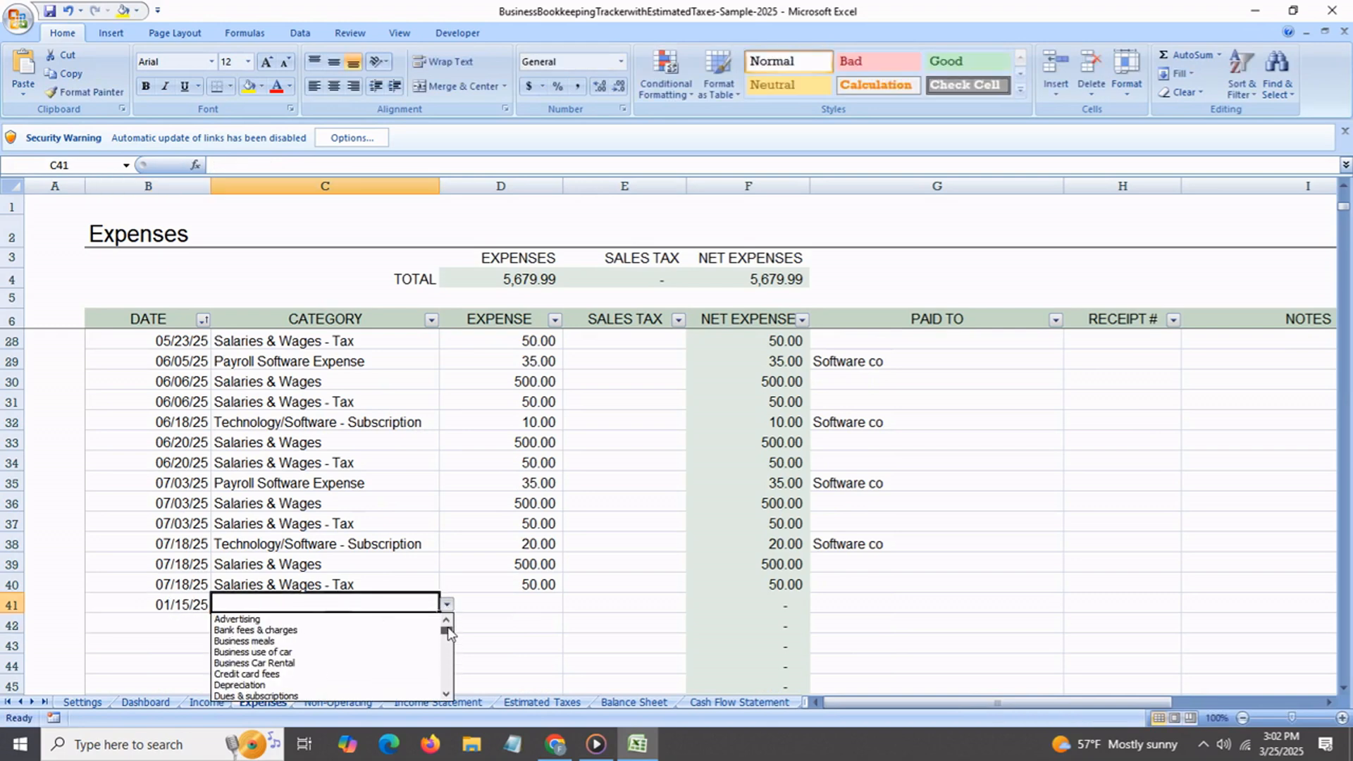
click(332, 620)
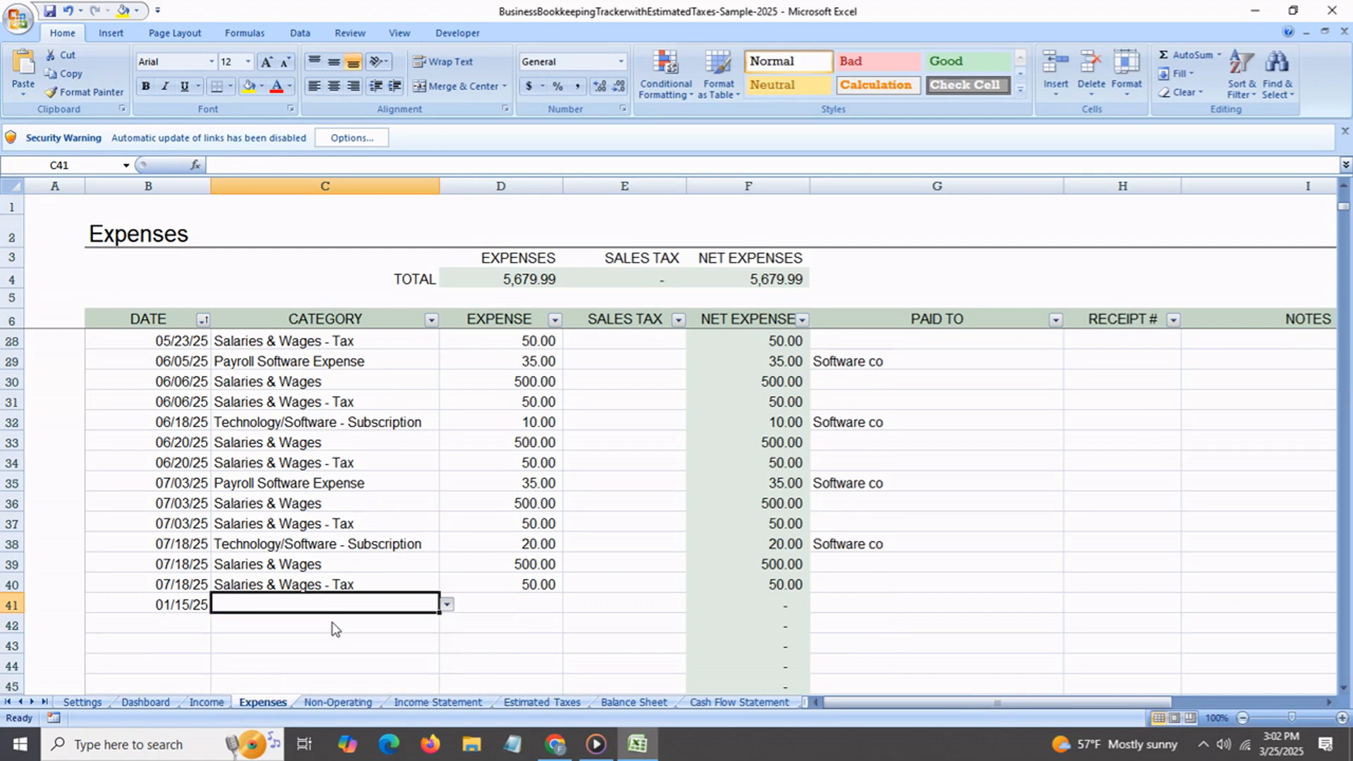
click(510, 609)
text(100)
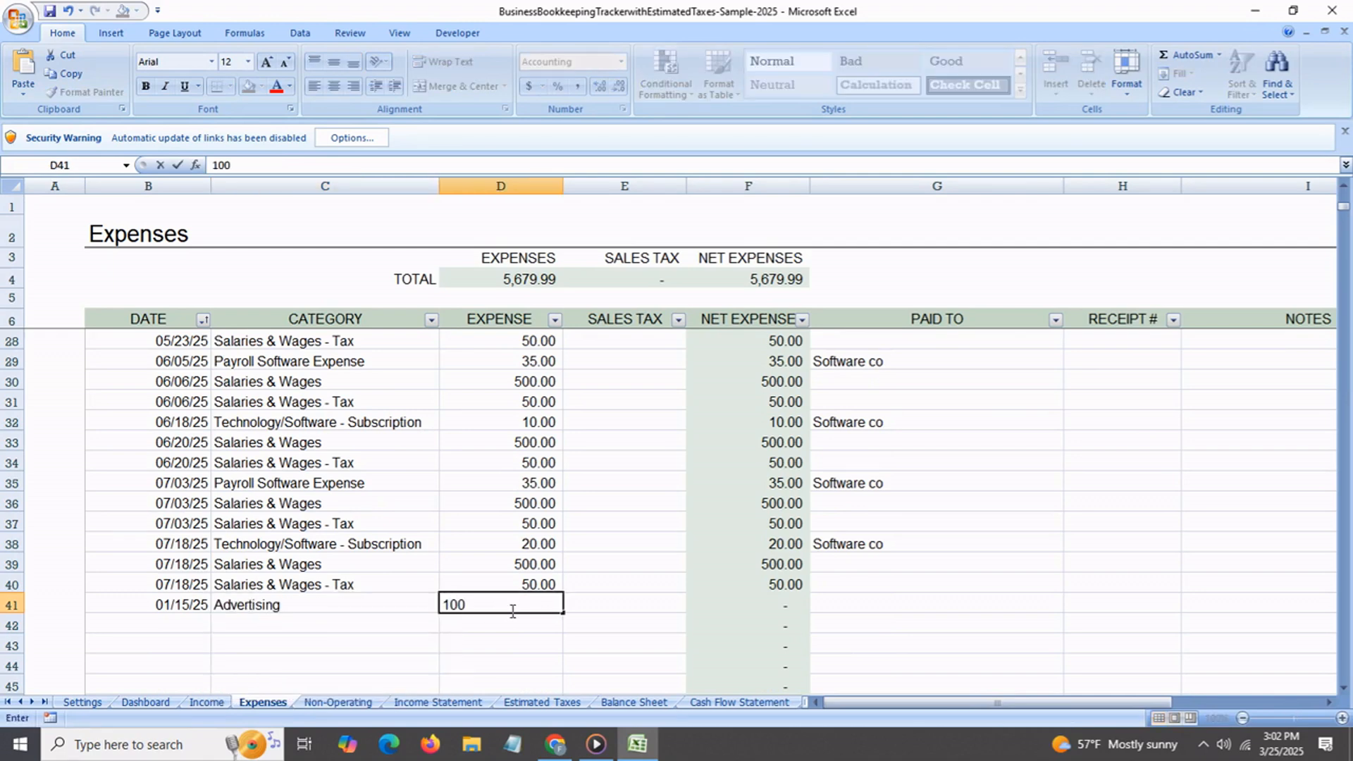
key(Return)
Examine the new expense row's Paid To, Receipt # and Notes cells, and check January Advertising on the Dashboard sheet
click(871, 611)
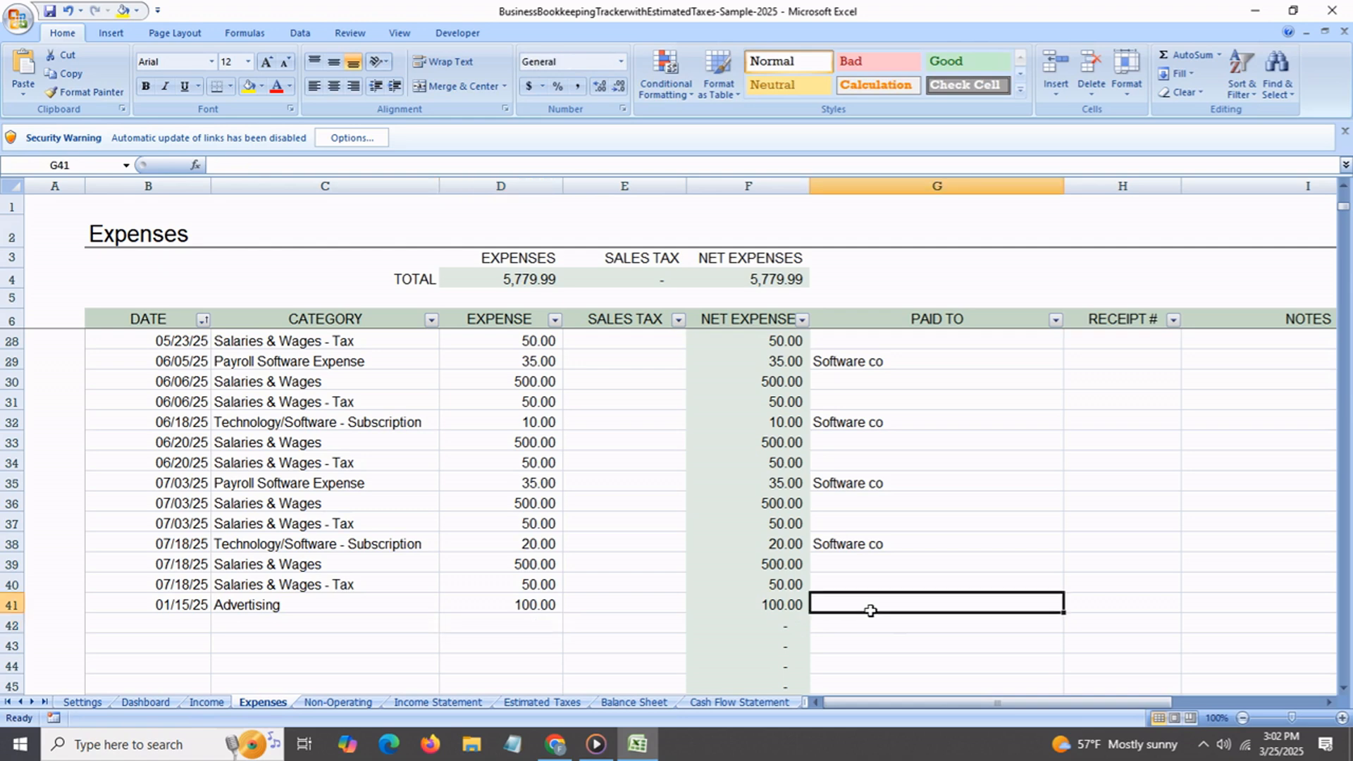
click(1113, 606)
drag(1113, 704, 1159, 706)
click(1157, 606)
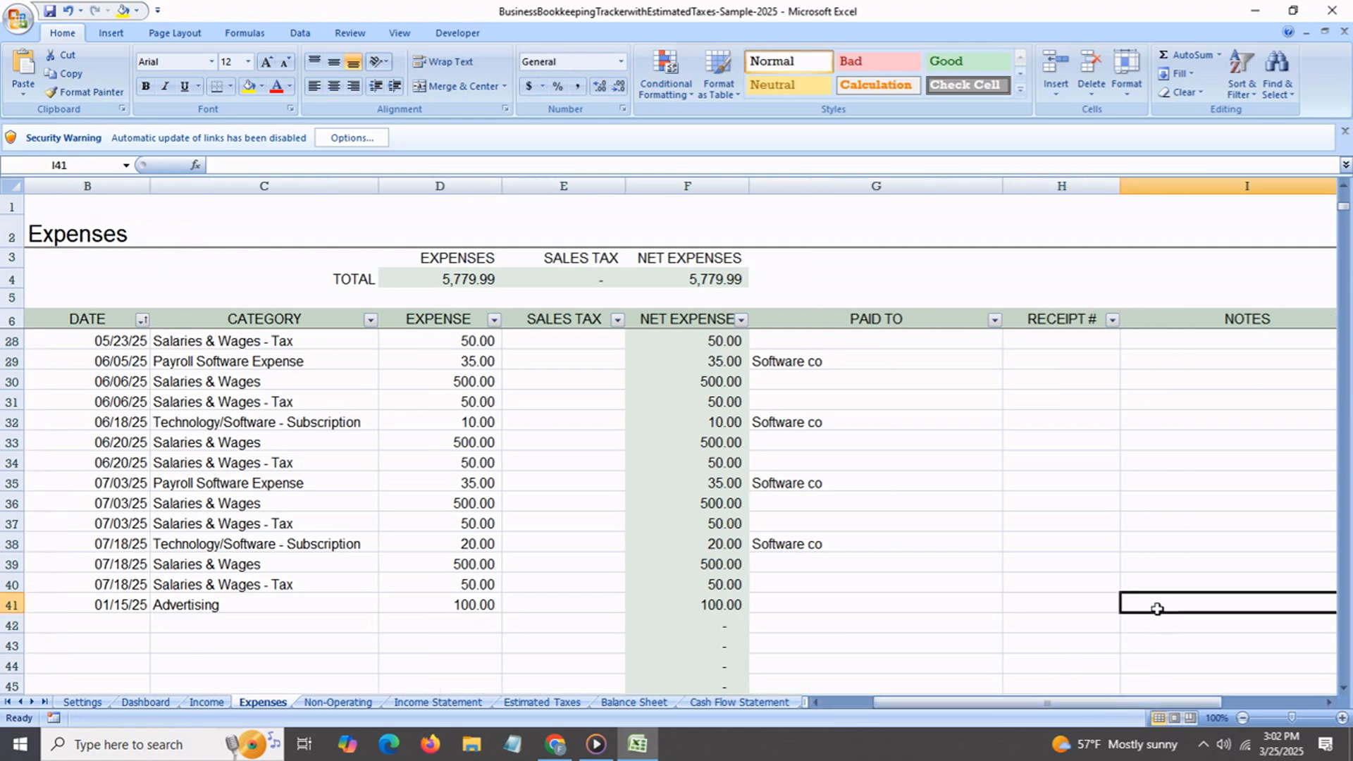
click(145, 702)
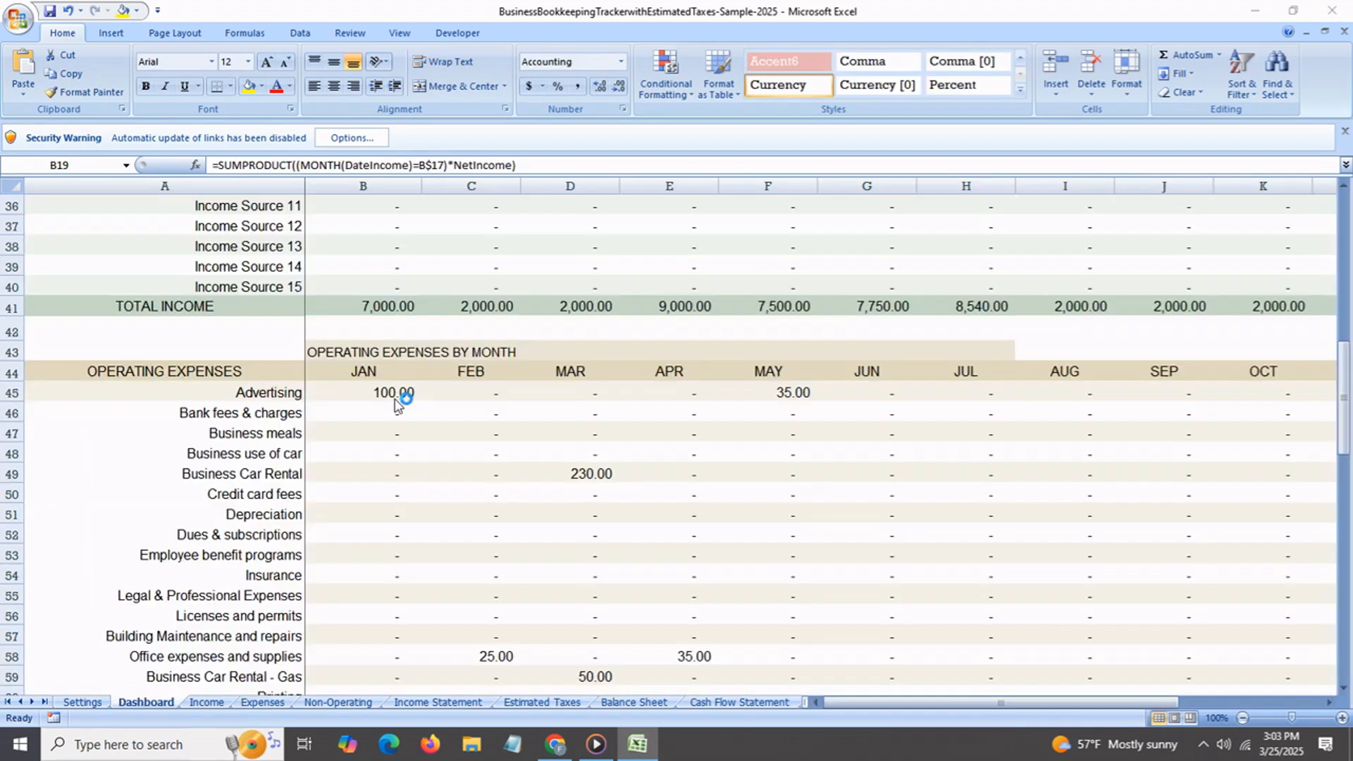
click(385, 394)
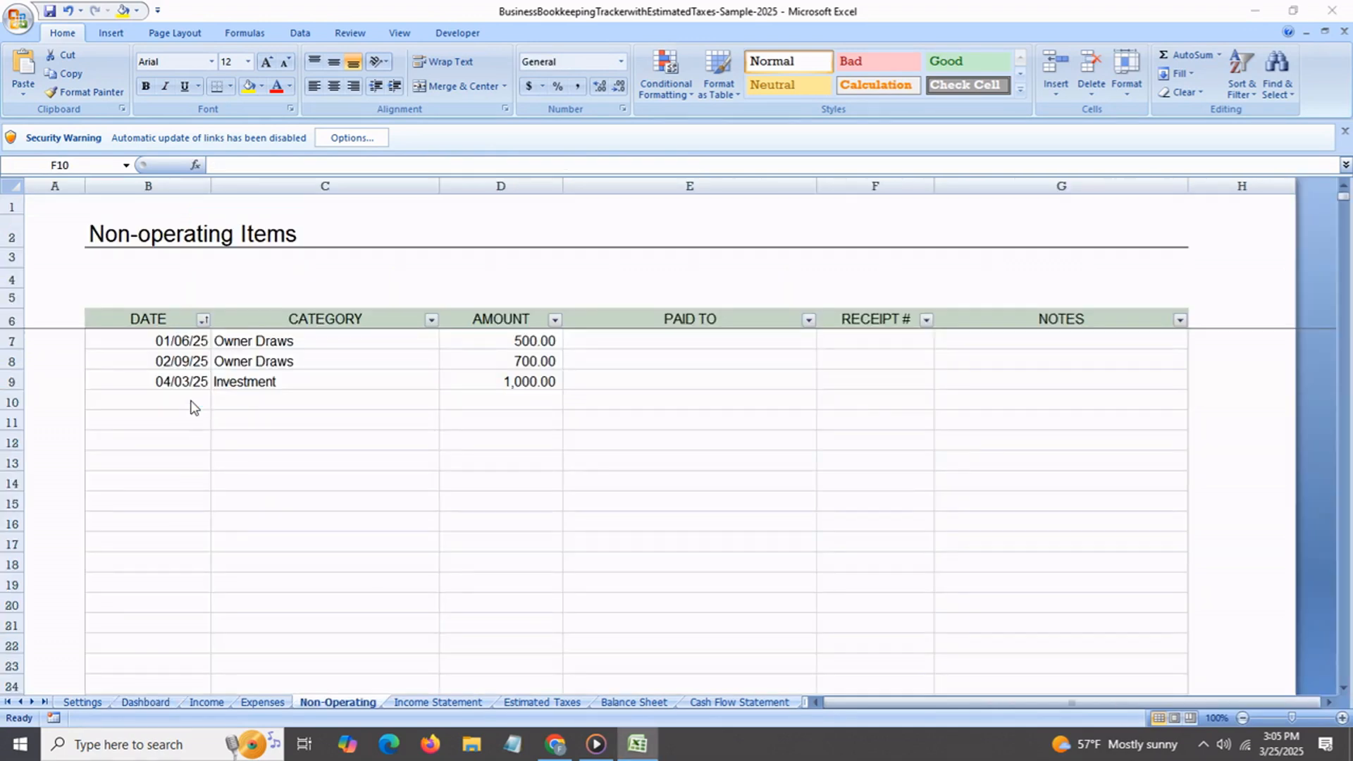
Add a March 3 entry to the Non-Operating sheet with category Owner Draws and an amount of 250
click(193, 406)
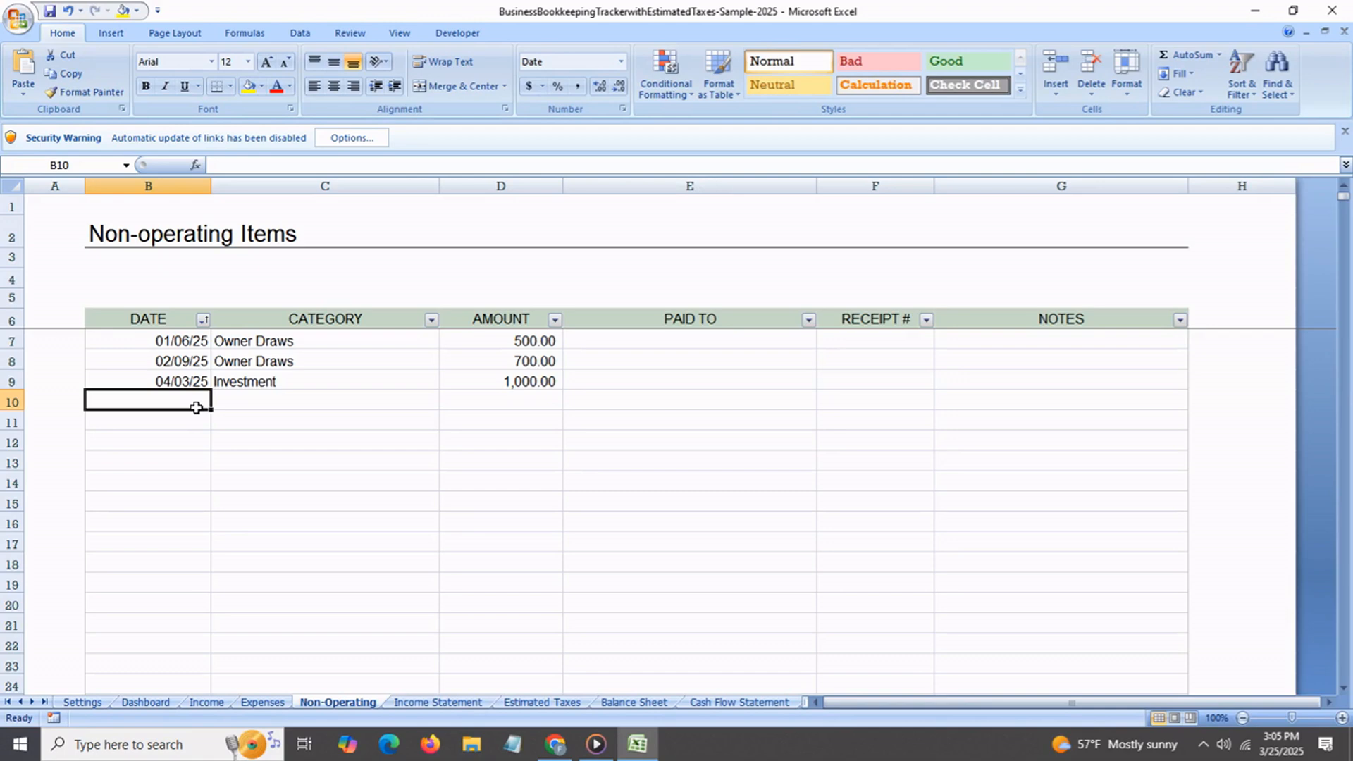
text(mar 3)
key(Return)
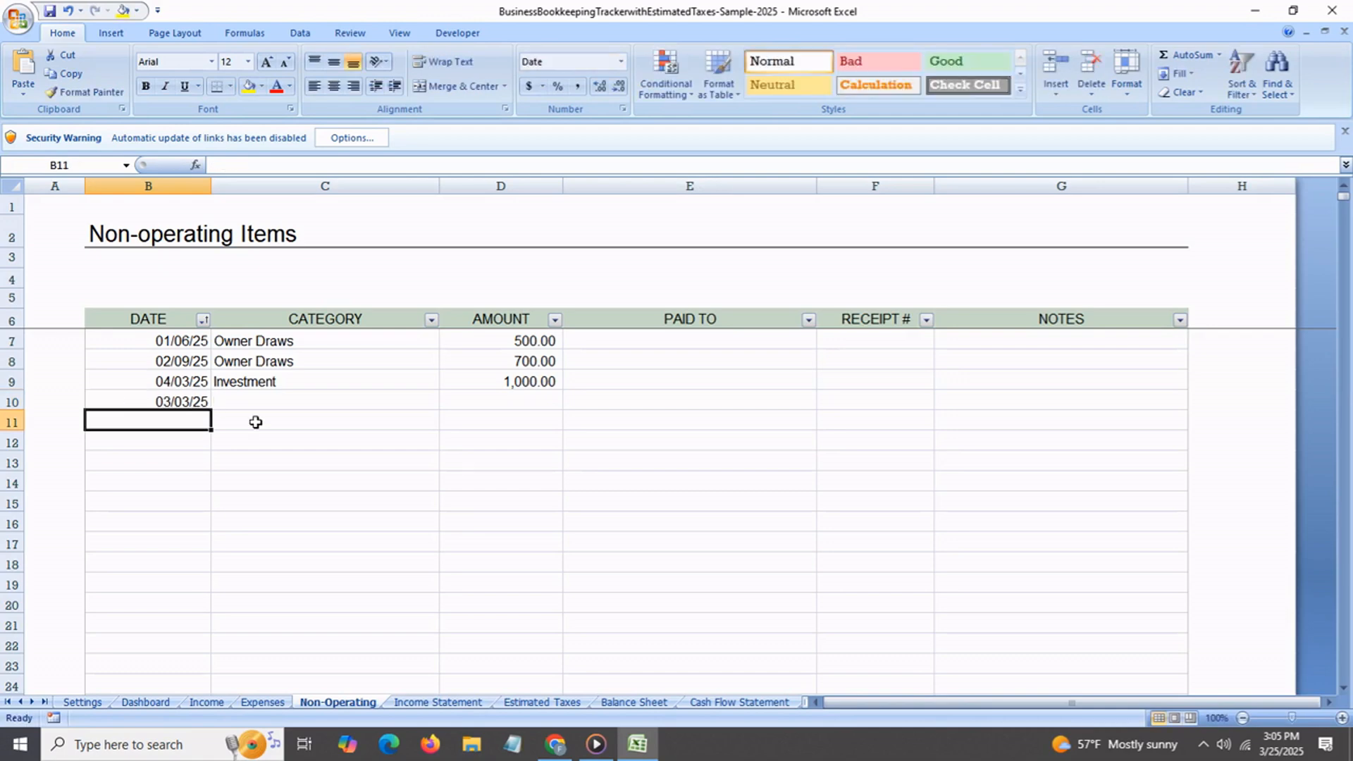
click(284, 410)
click(447, 401)
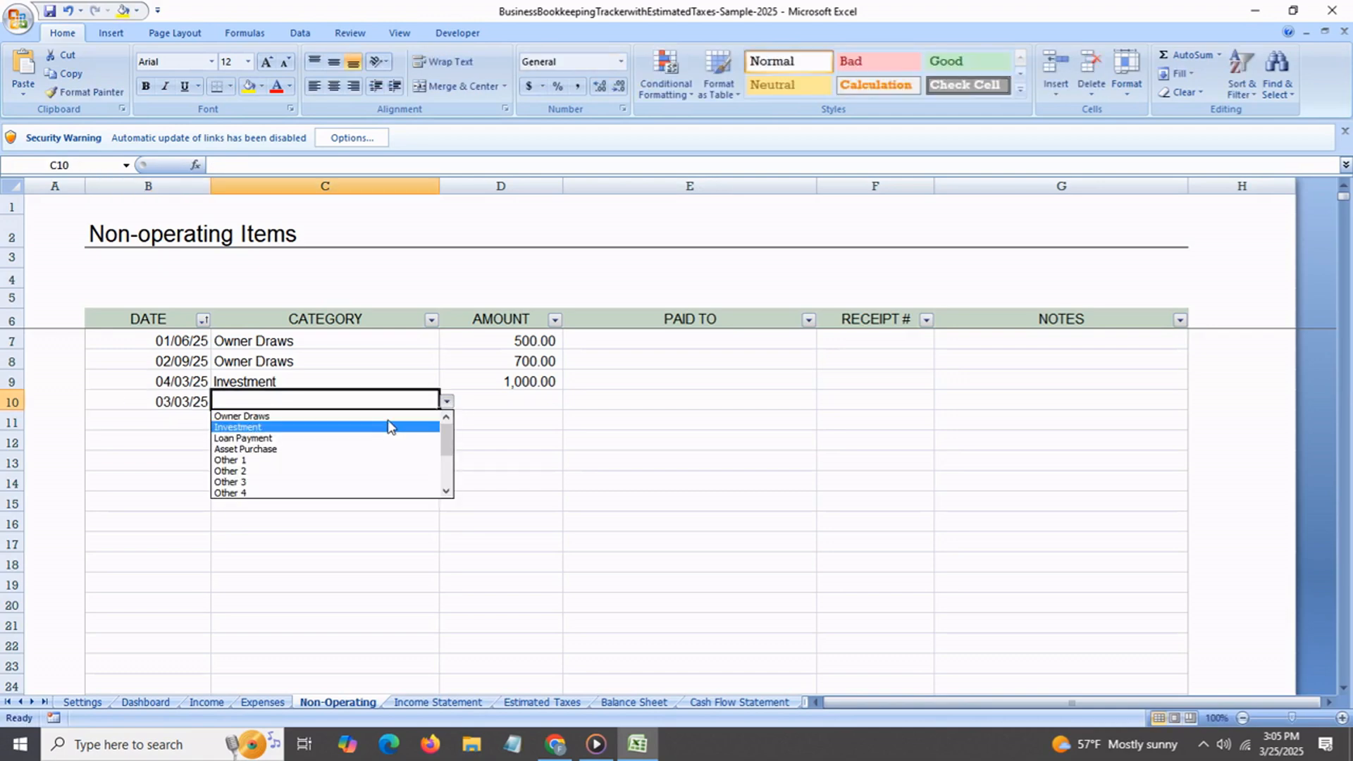
click(390, 414)
click(511, 409)
text(250)
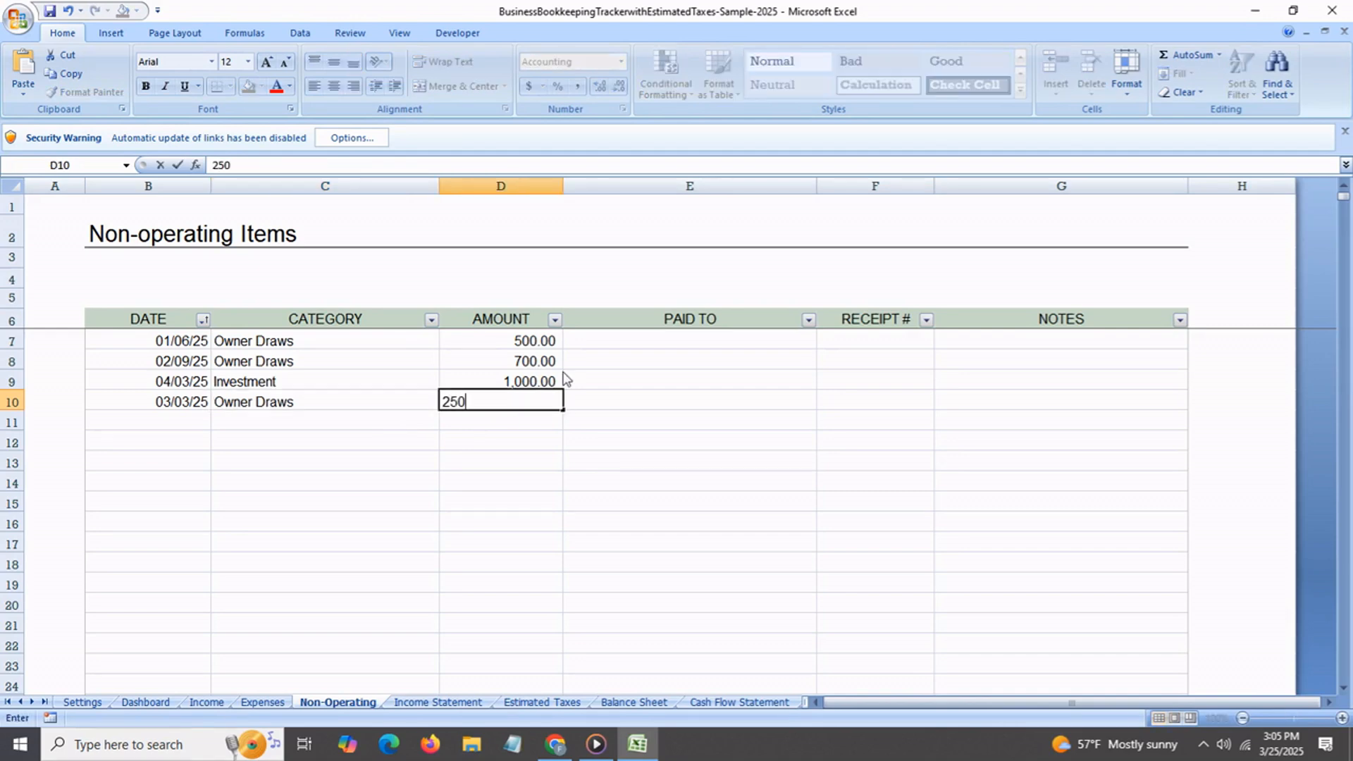
key(Return)
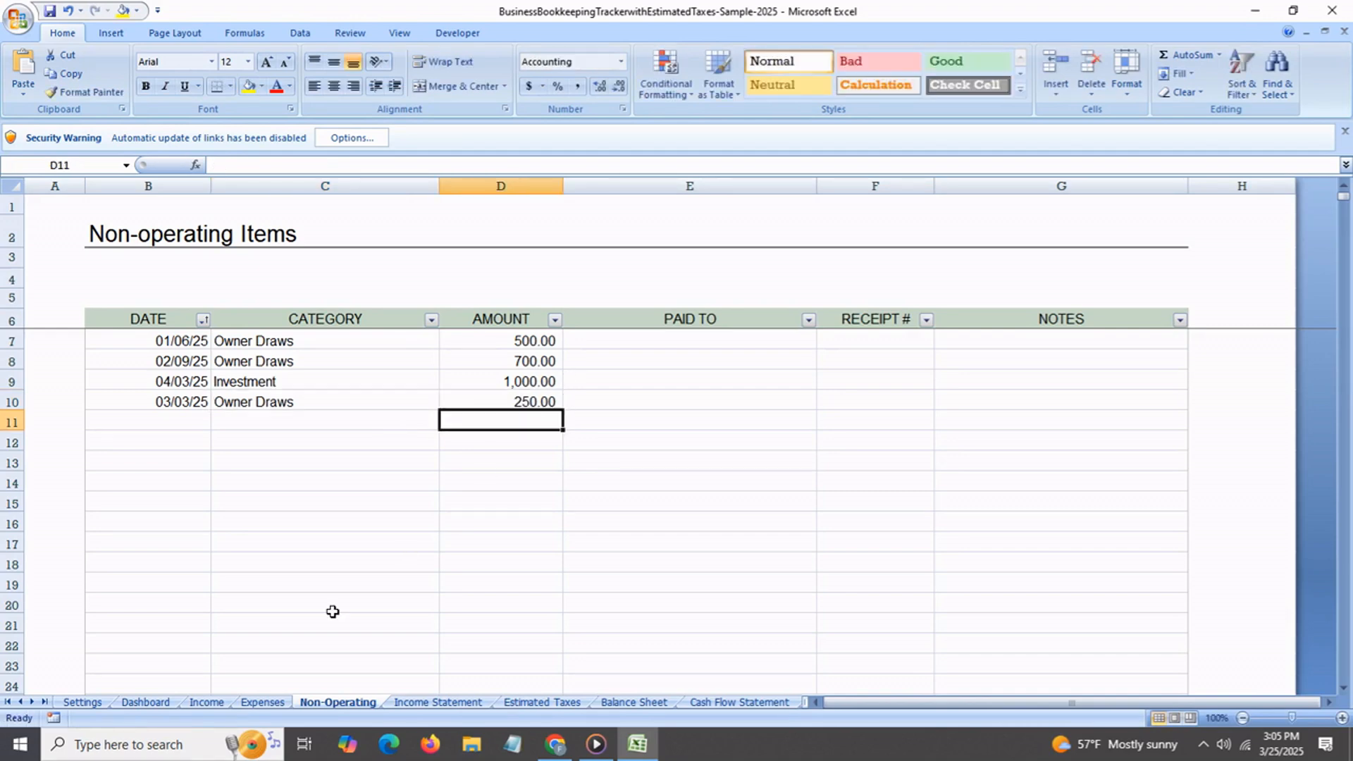
Check the March Owner Draws figure in the Dashboard's non-operating items by month
click(148, 701)
scroll(443, 570, down, 10)
scroll(443, 571, down, 8)
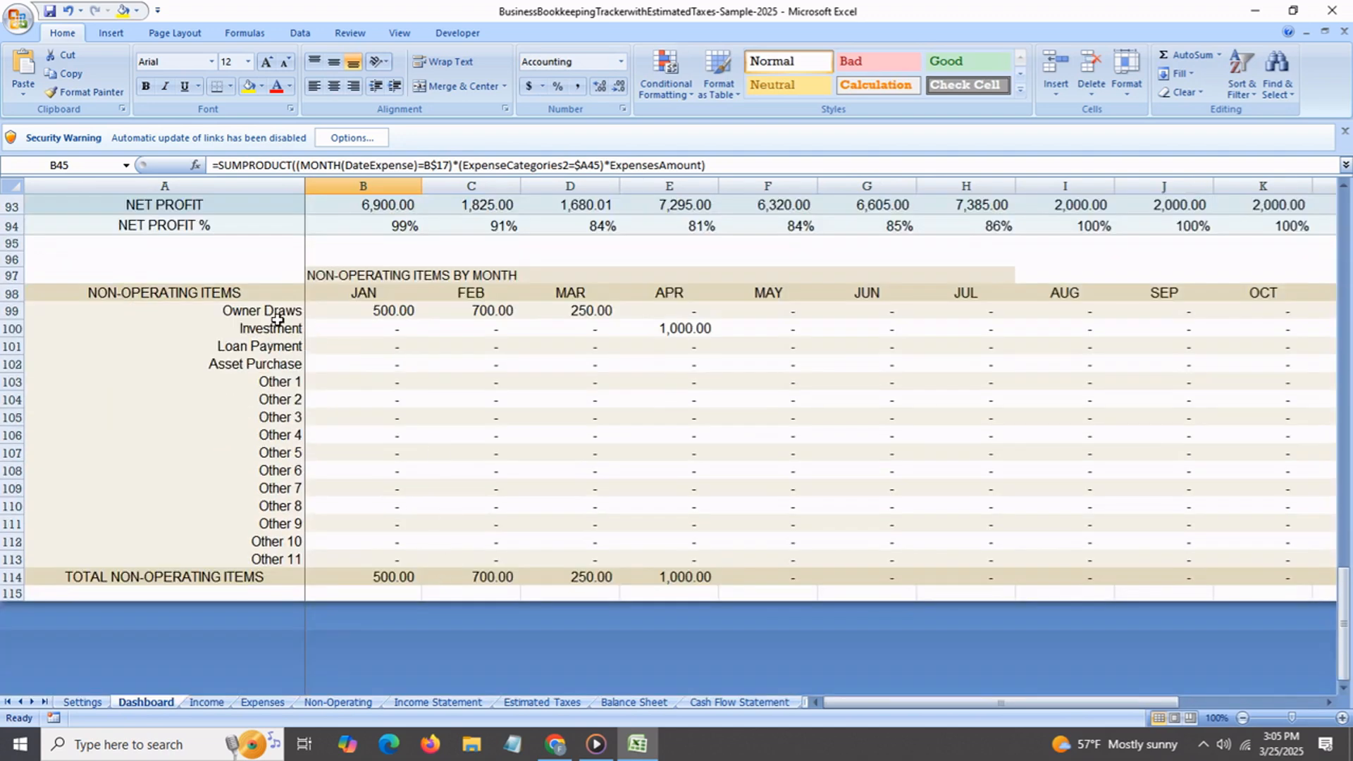
click(279, 312)
click(591, 313)
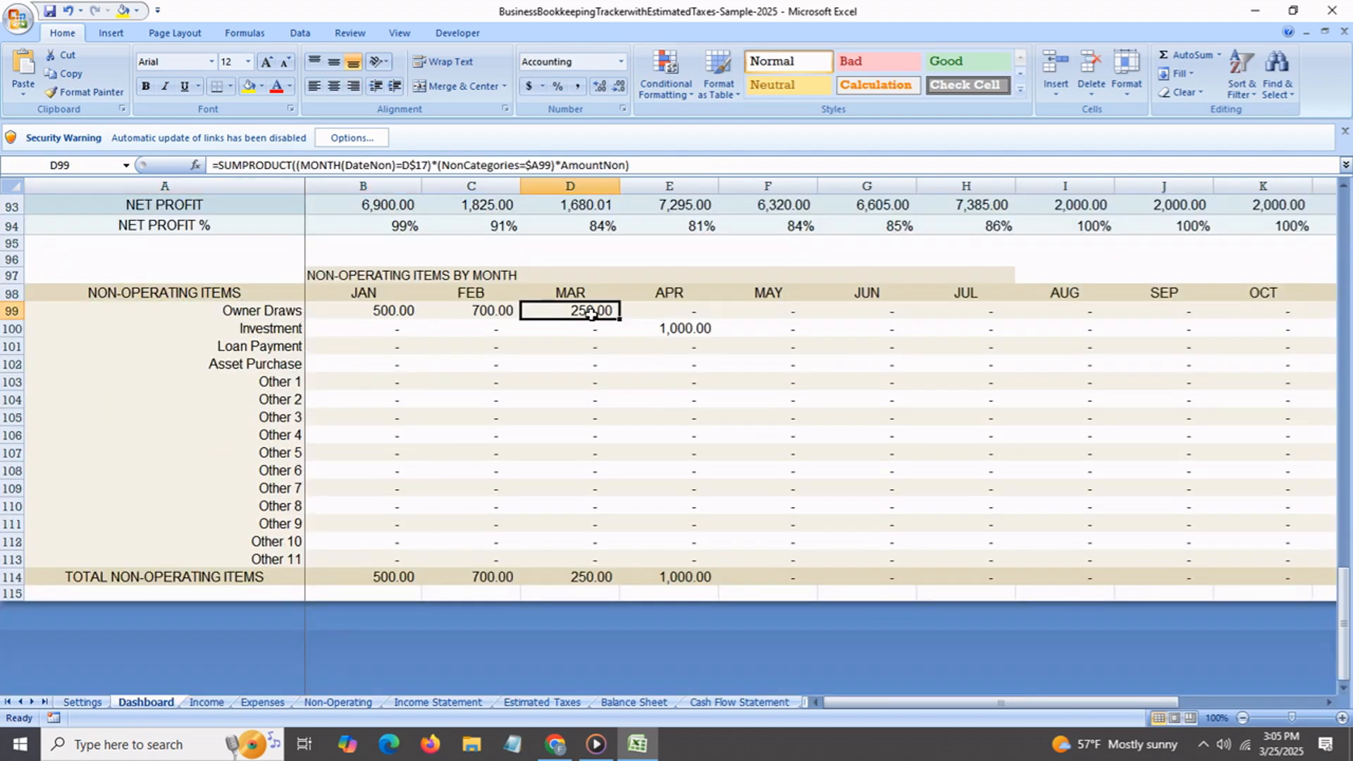
Add a June 7 entry to the Non-Operating sheet with category Loan Payment and an amount of 500
click(344, 702)
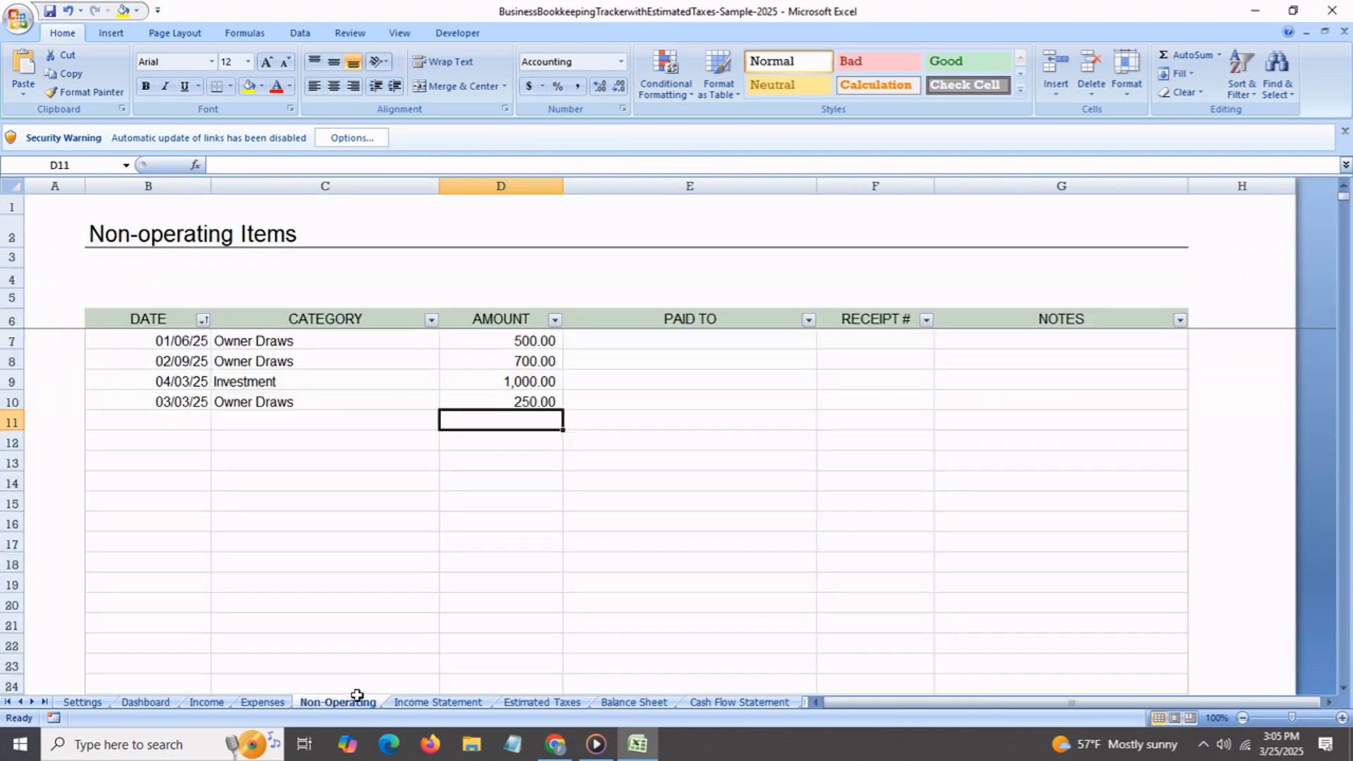
click(187, 430)
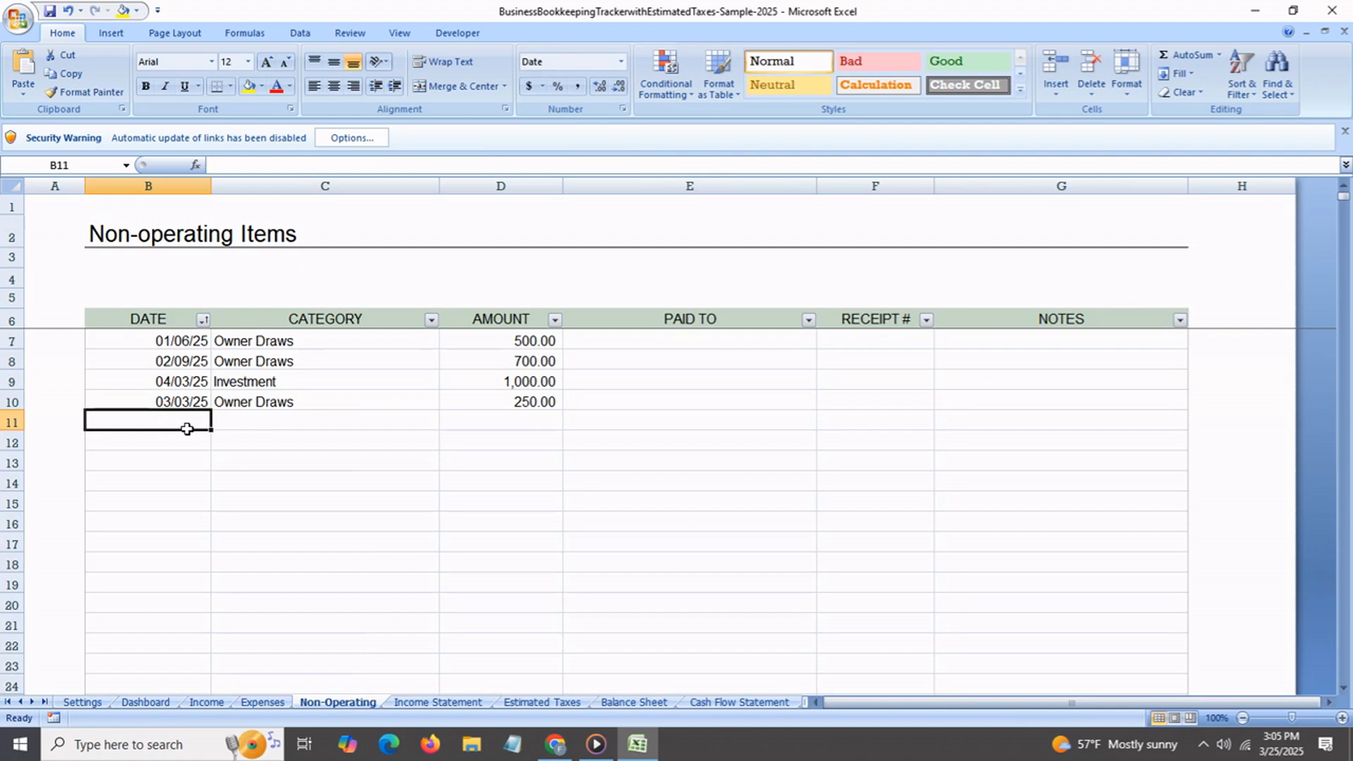
text(jun 7)
key(Return)
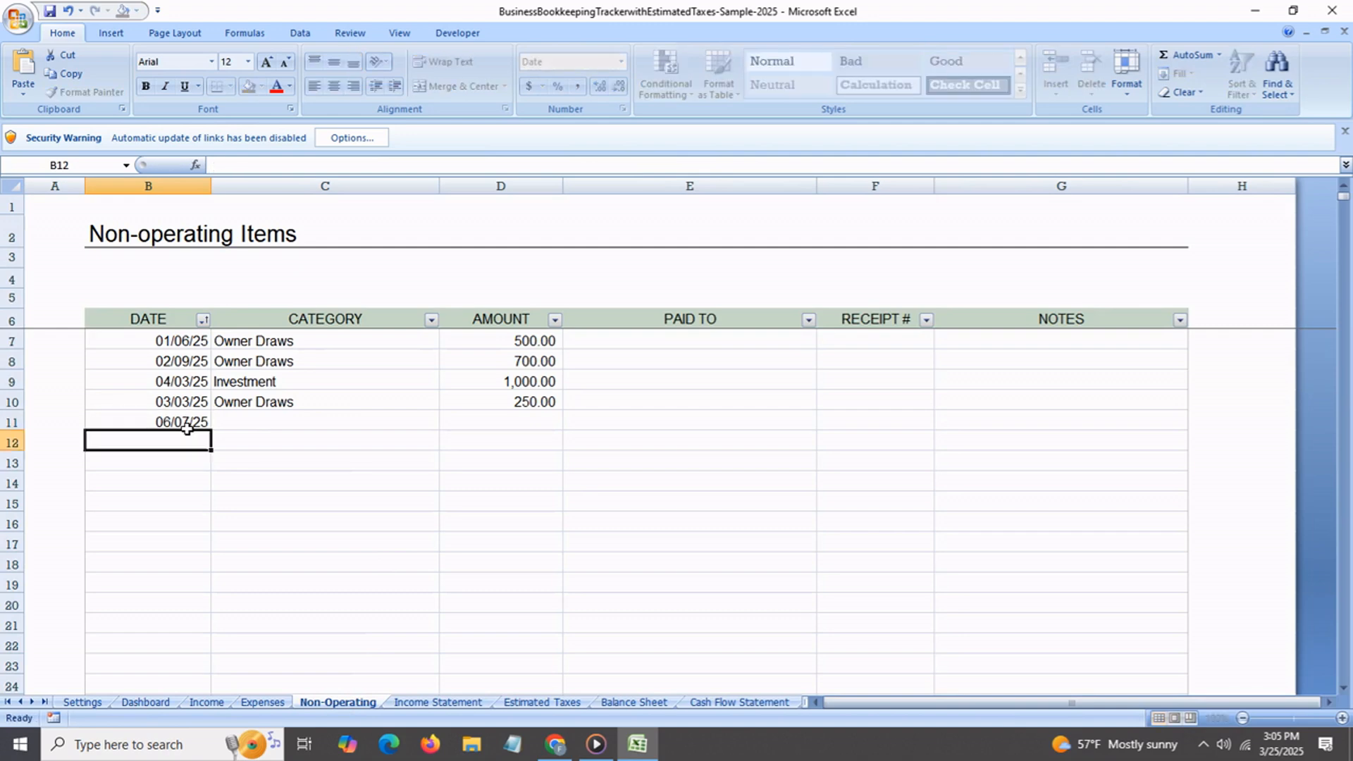
click(262, 426)
click(447, 422)
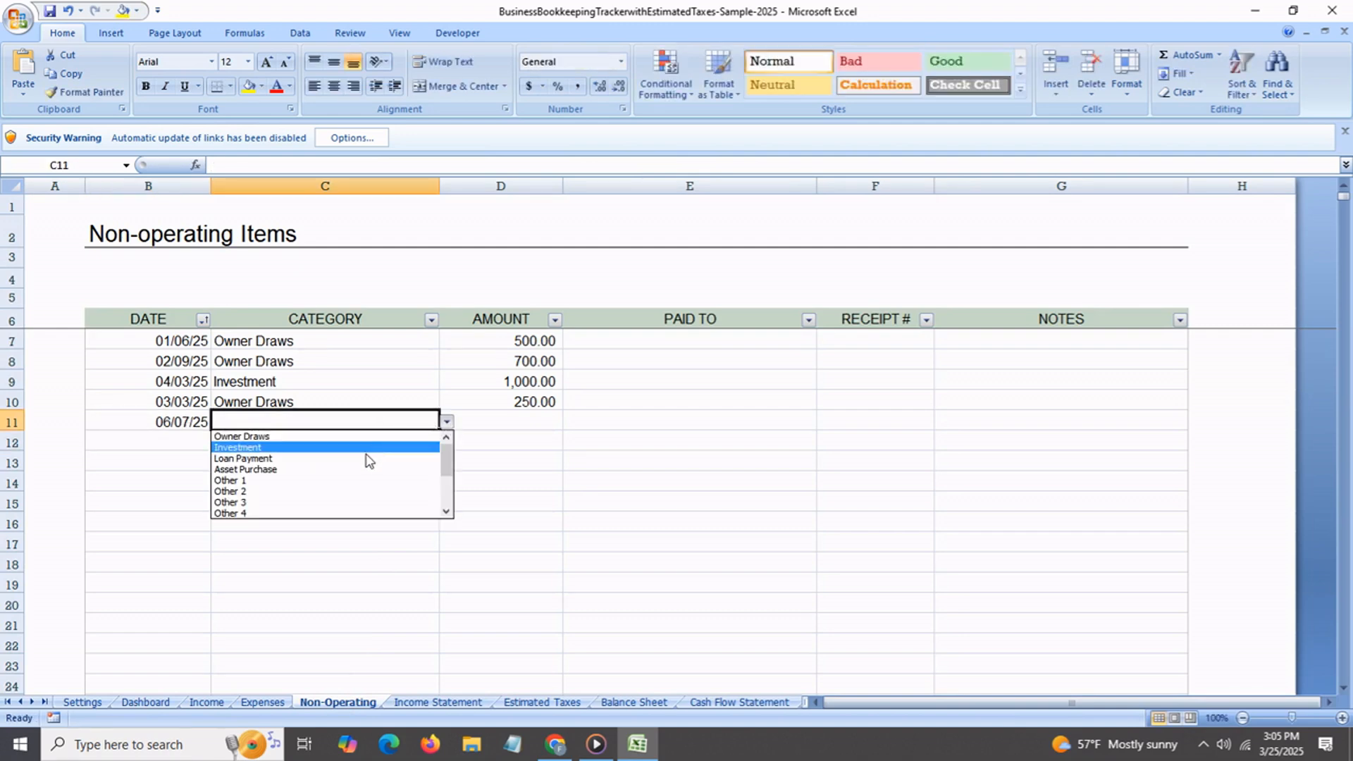
click(367, 460)
click(504, 423)
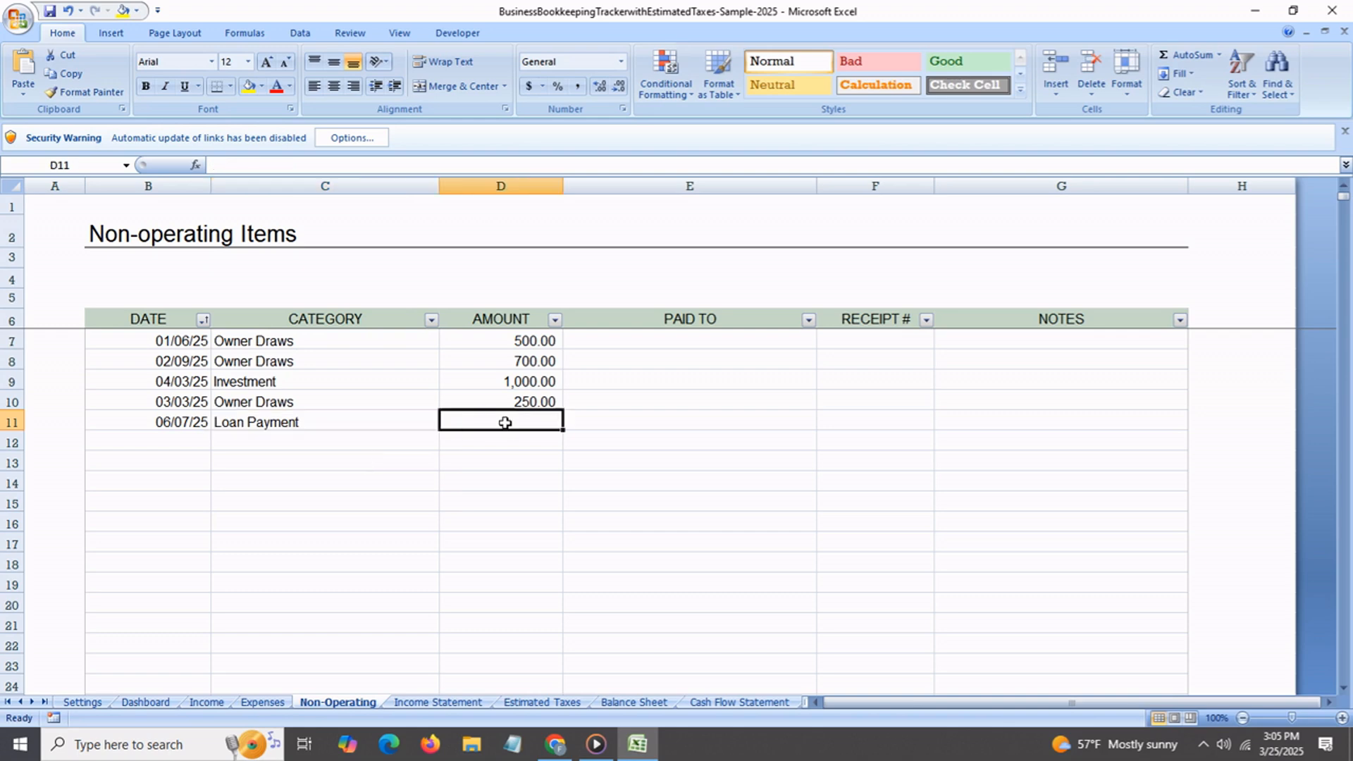
text(00)
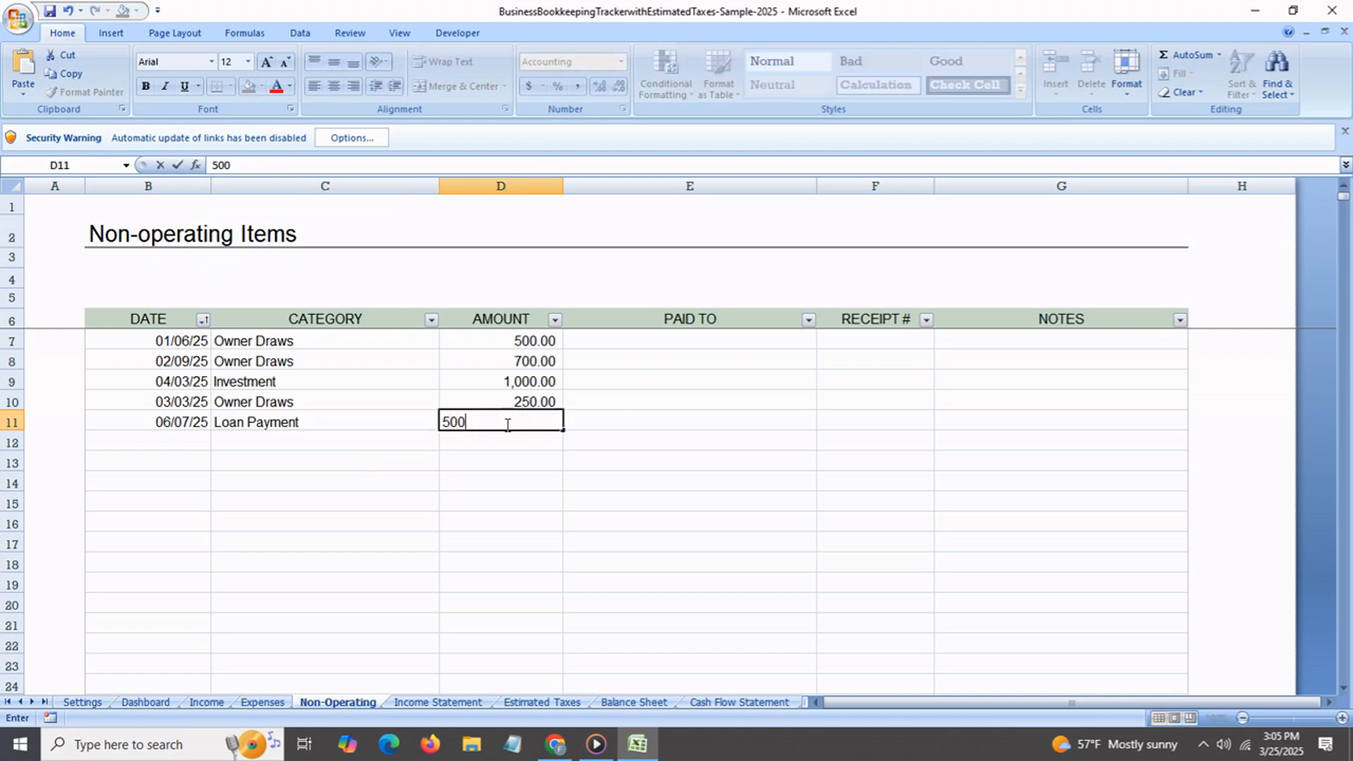
key(Return)
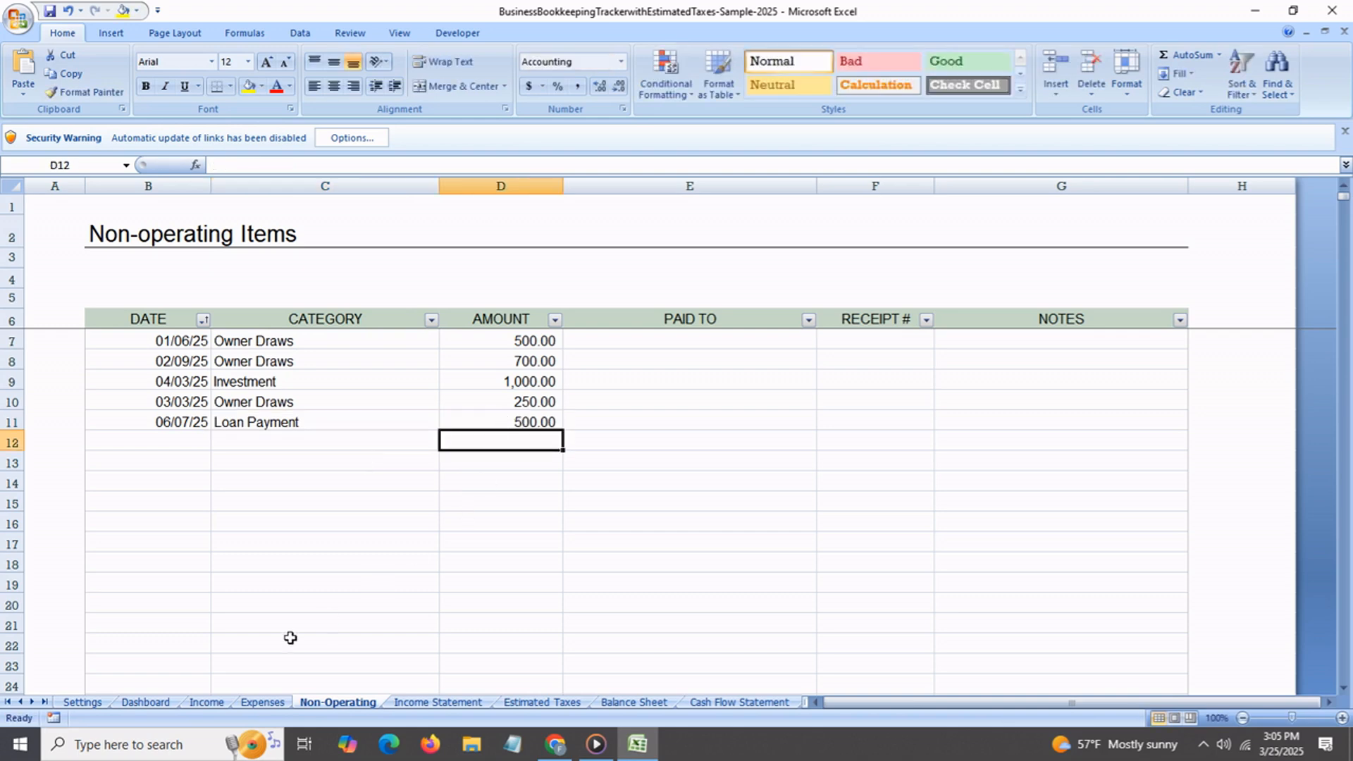
Check the June Loan Payment figure in the Dashboard's non-operating items by month
click(137, 701)
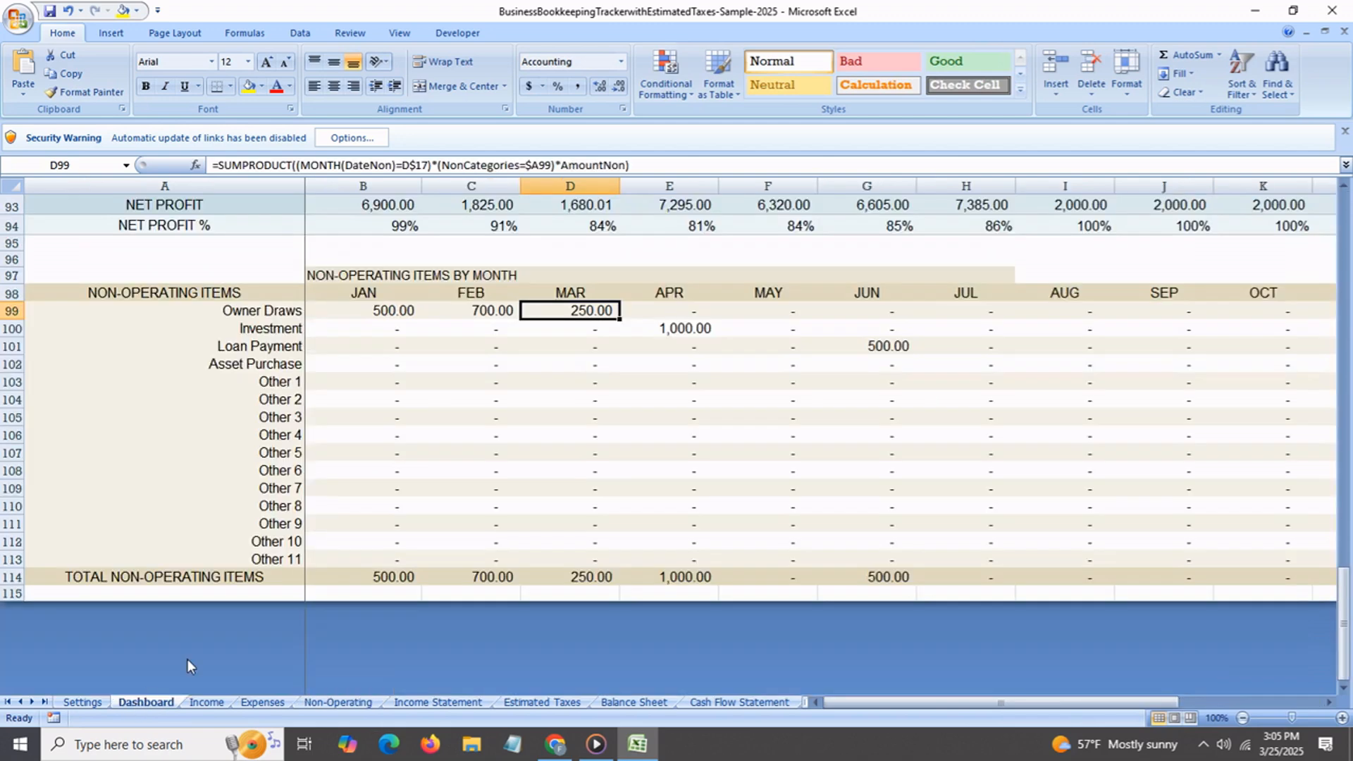
click(284, 350)
click(896, 346)
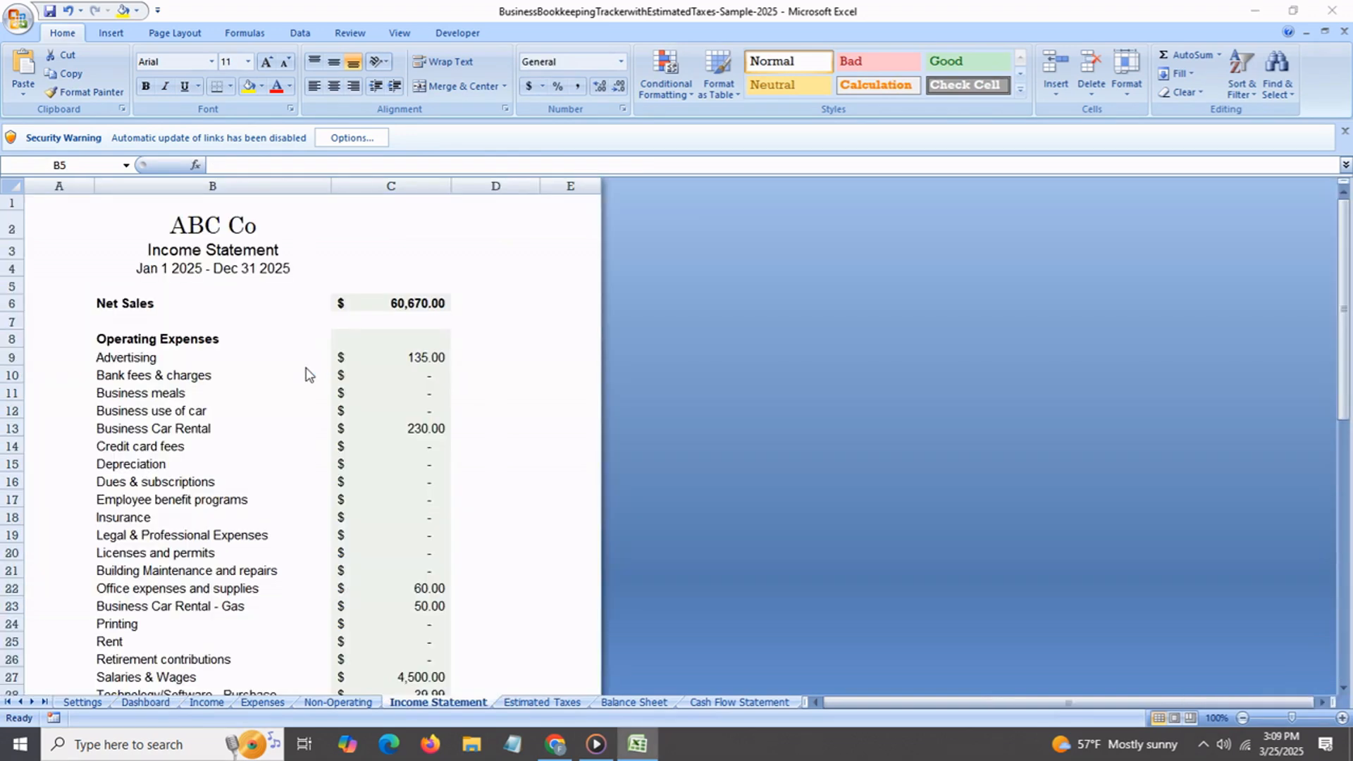
Review the Income Statement sheet from Net Sales and Operating Expenses down to Income before Income Taxes
scroll(305, 374, down, 8)
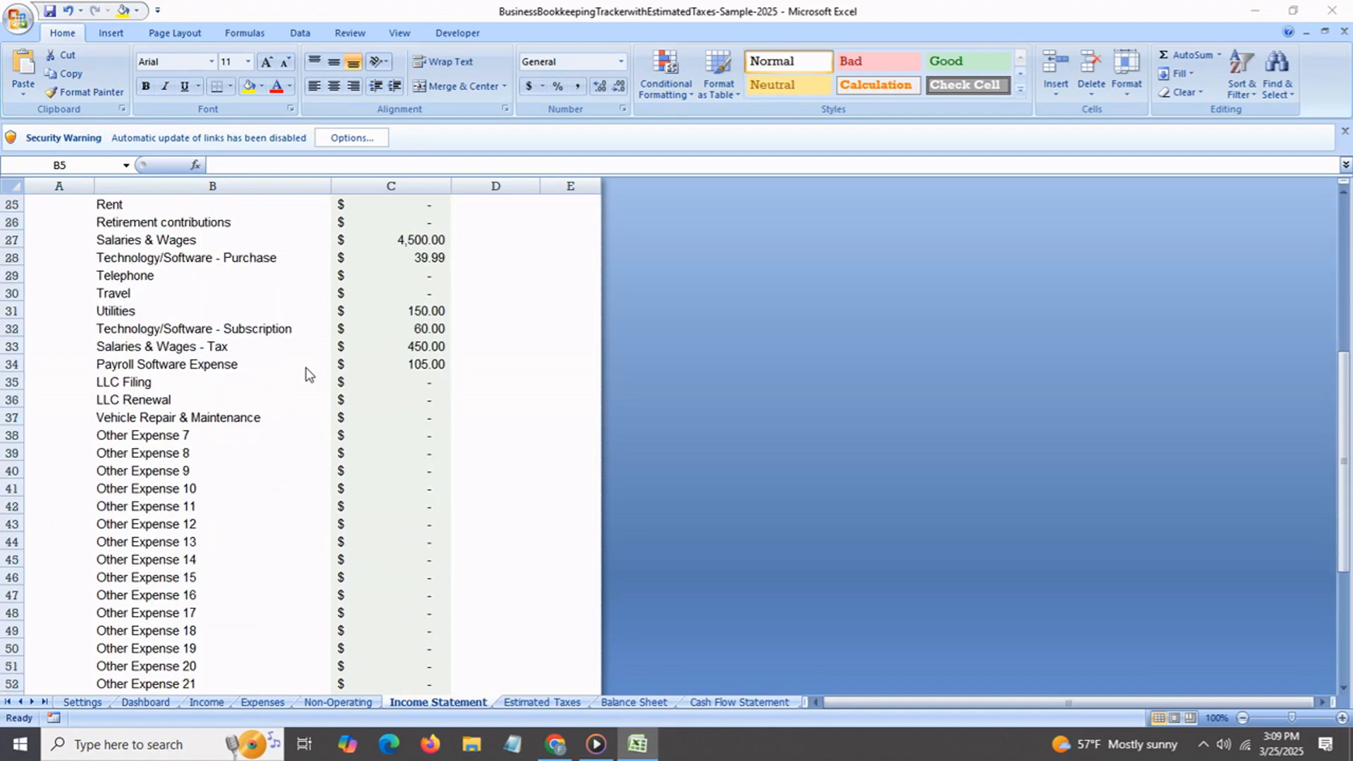
scroll(305, 374, down, 2)
scroll(306, 374, down, 4)
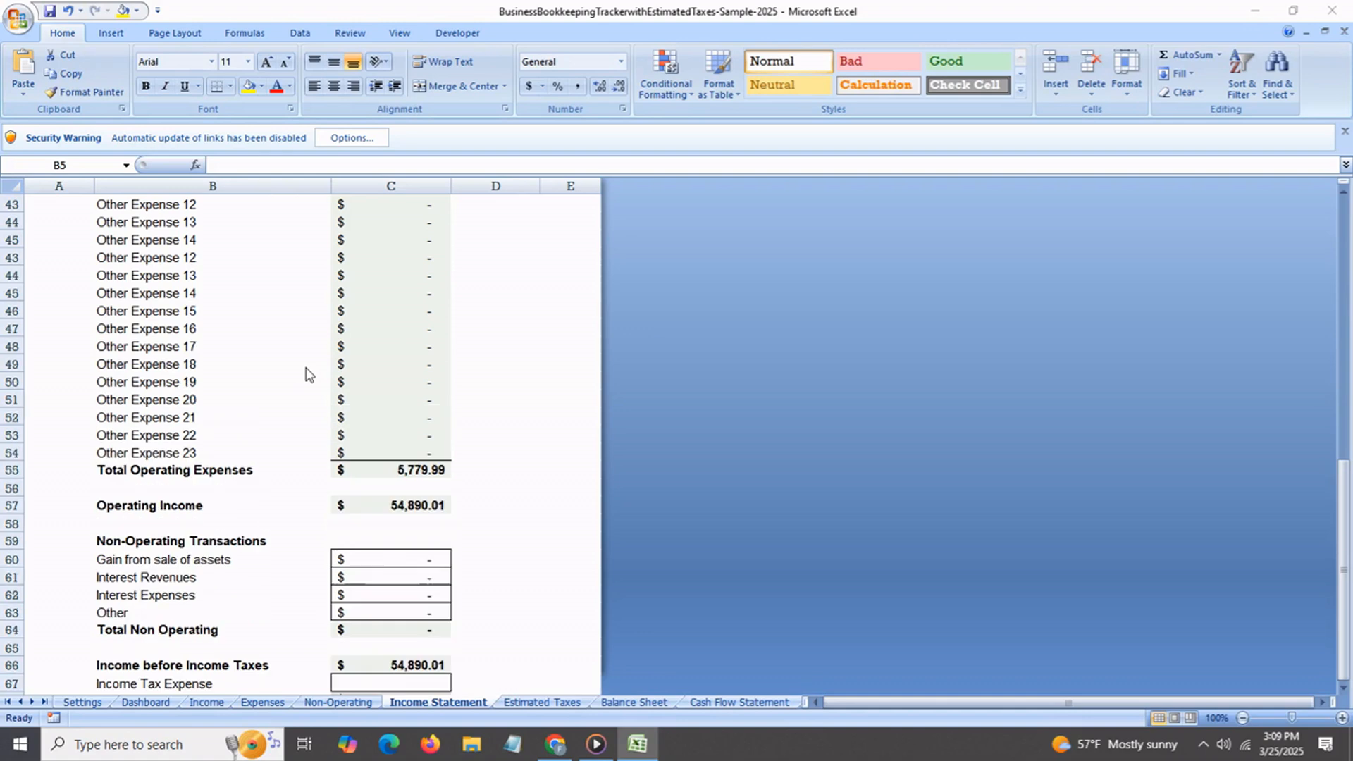
scroll(305, 374, up, 14)
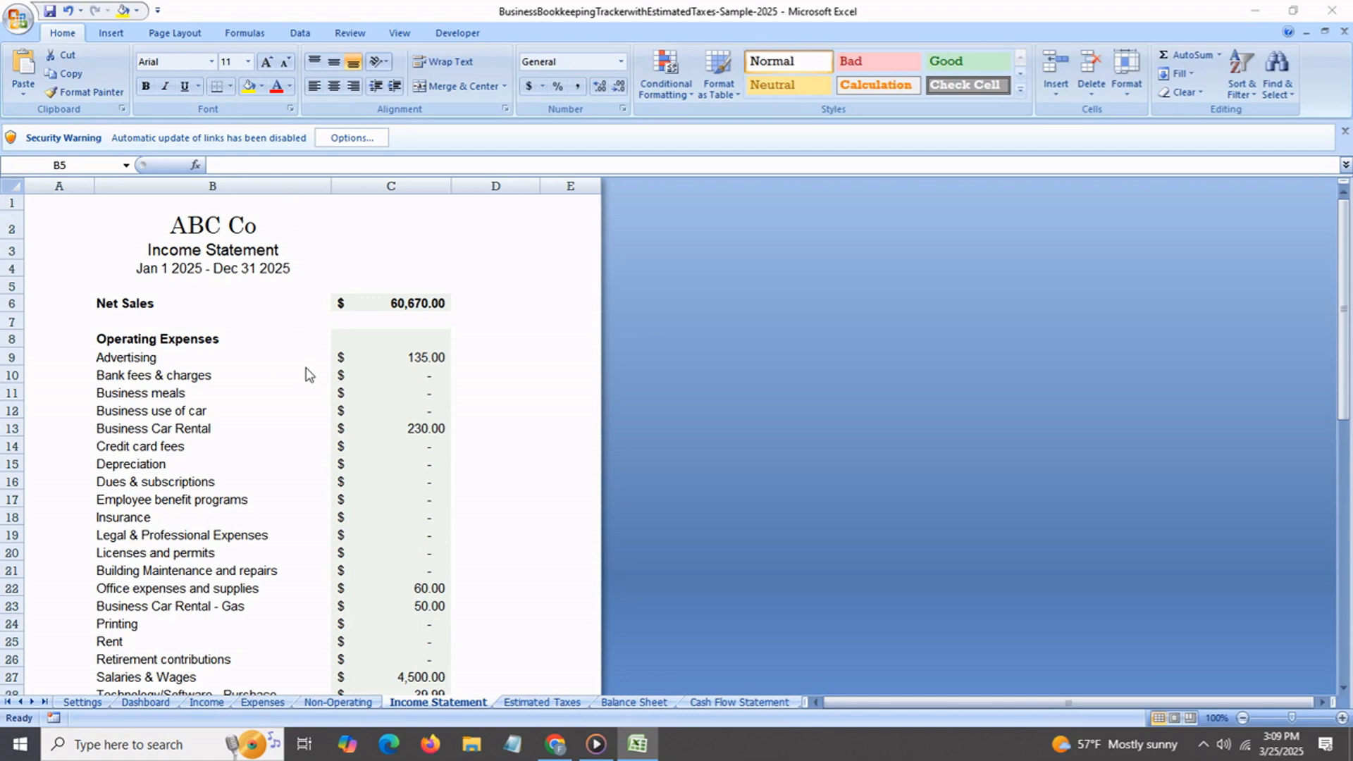
Examine the Estimated Taxes sheet's annual overview, tax rate settings and monthly self-employment tax summary
key(ctrl+Page_Down)
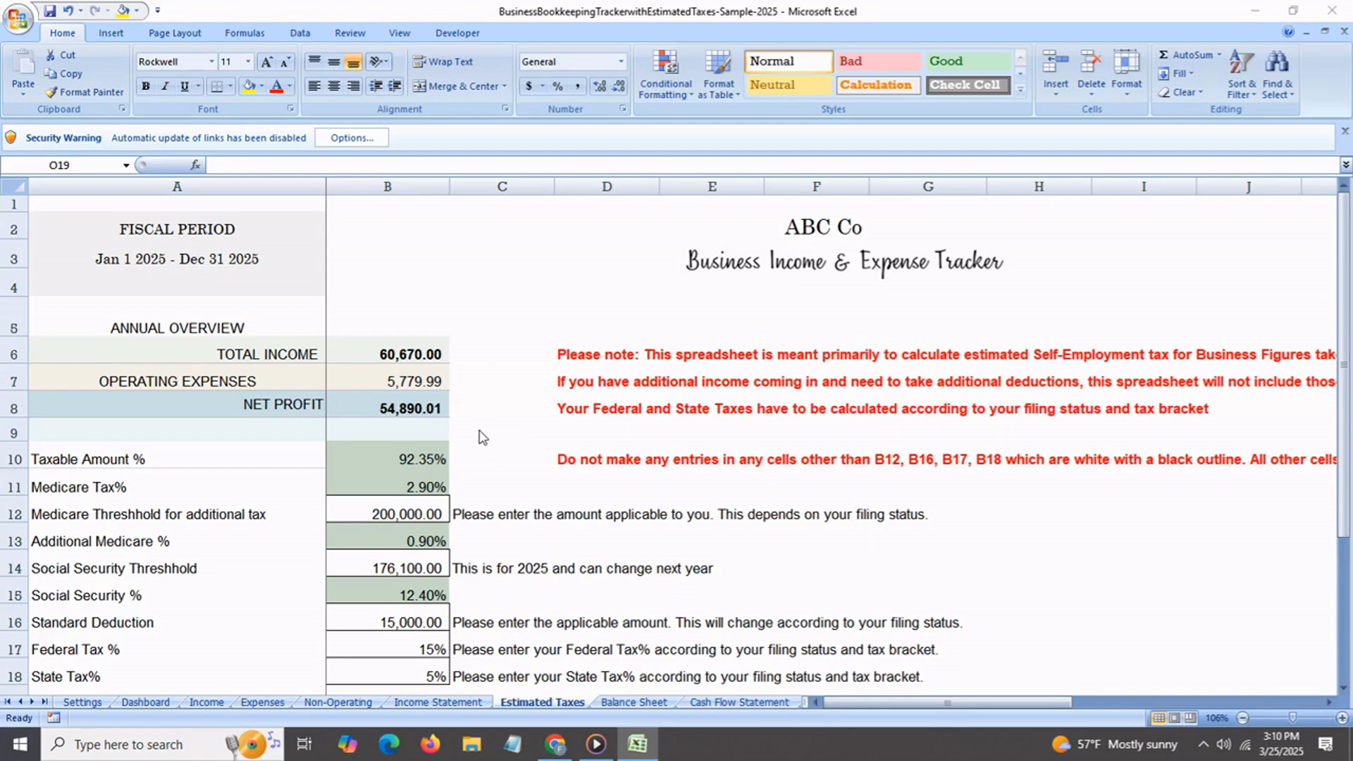
scroll(482, 437, down, 4)
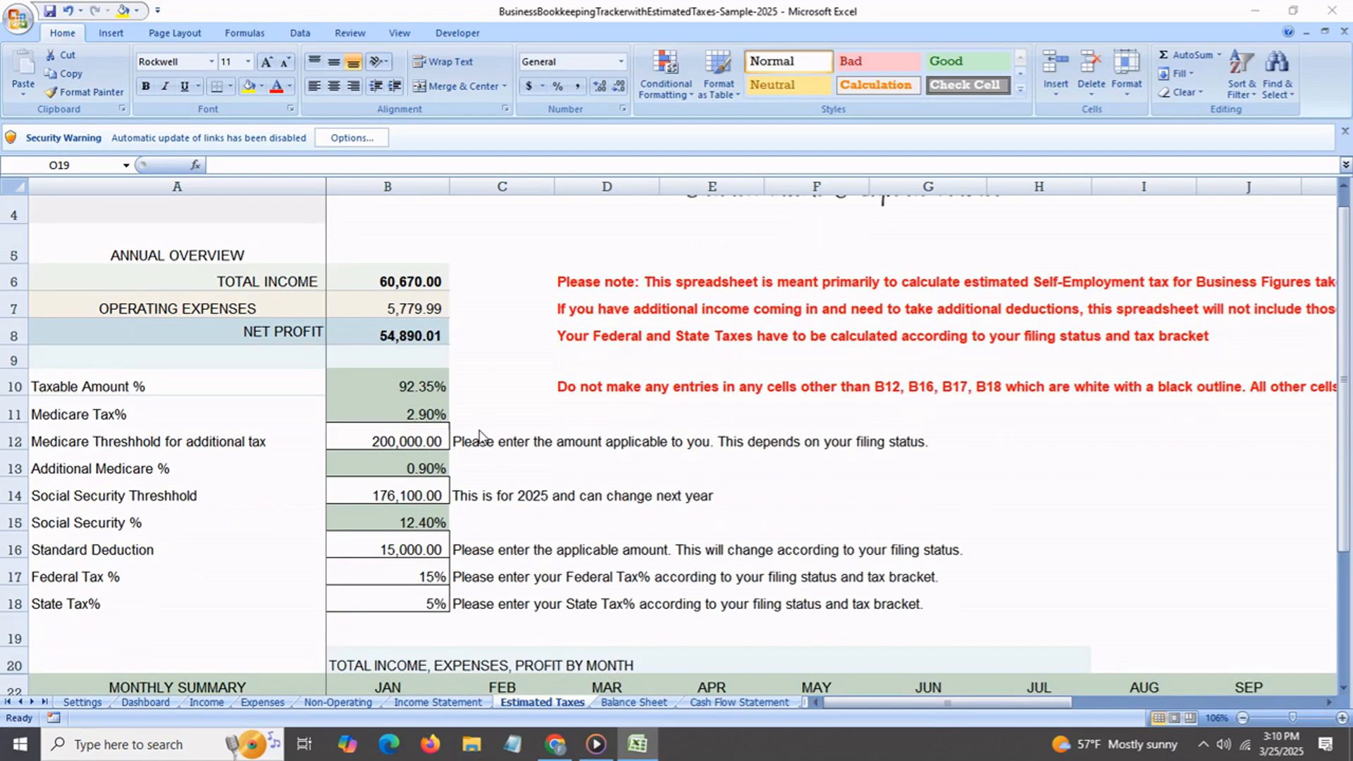
scroll(482, 437, down, 1)
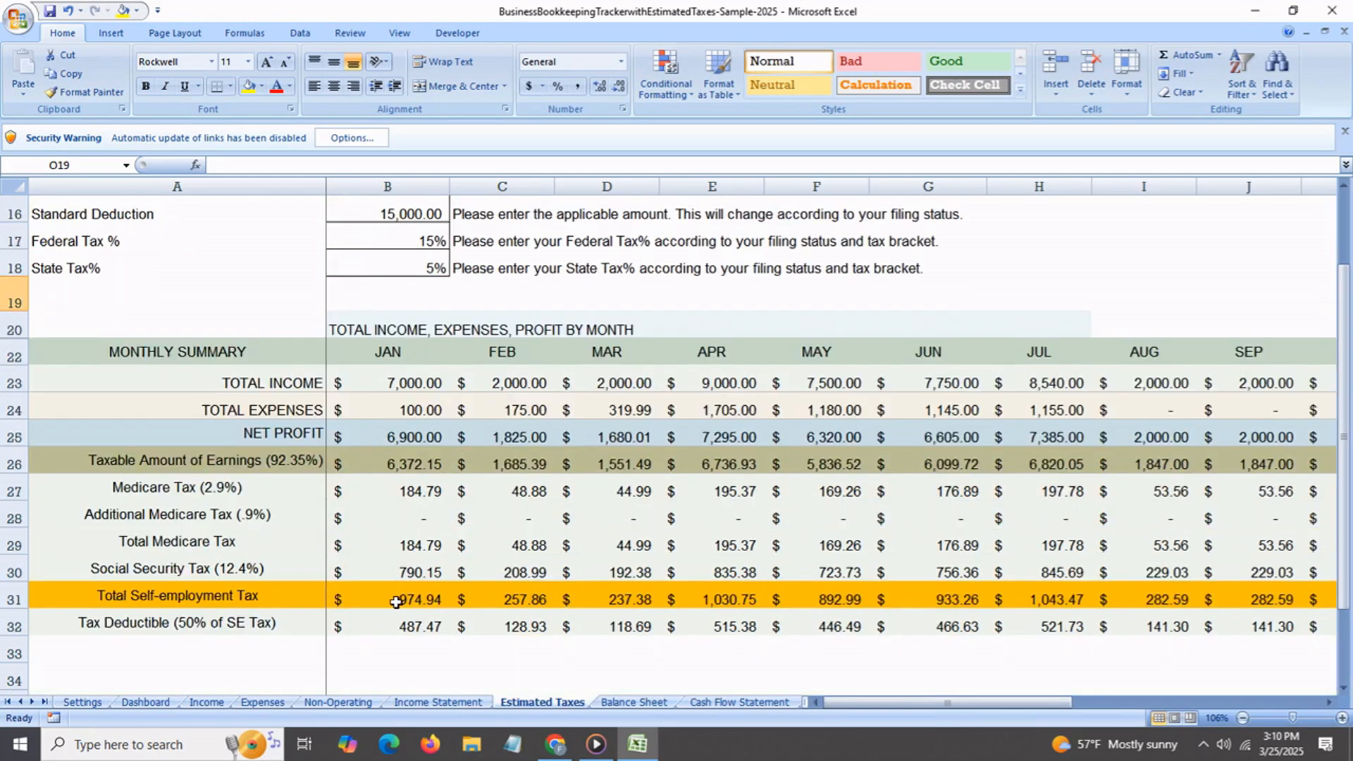
Review January's Total Self-employment Tax and Estimated Taxable Income formulas on the Estimated Taxes sheet
click(396, 601)
mouse_move(851, 700)
mouse_down()
mouse_move(1081, 698)
mouse_move(995, 688)
mouse_move(857, 701)
mouse_up()
scroll(408, 578, down, 2)
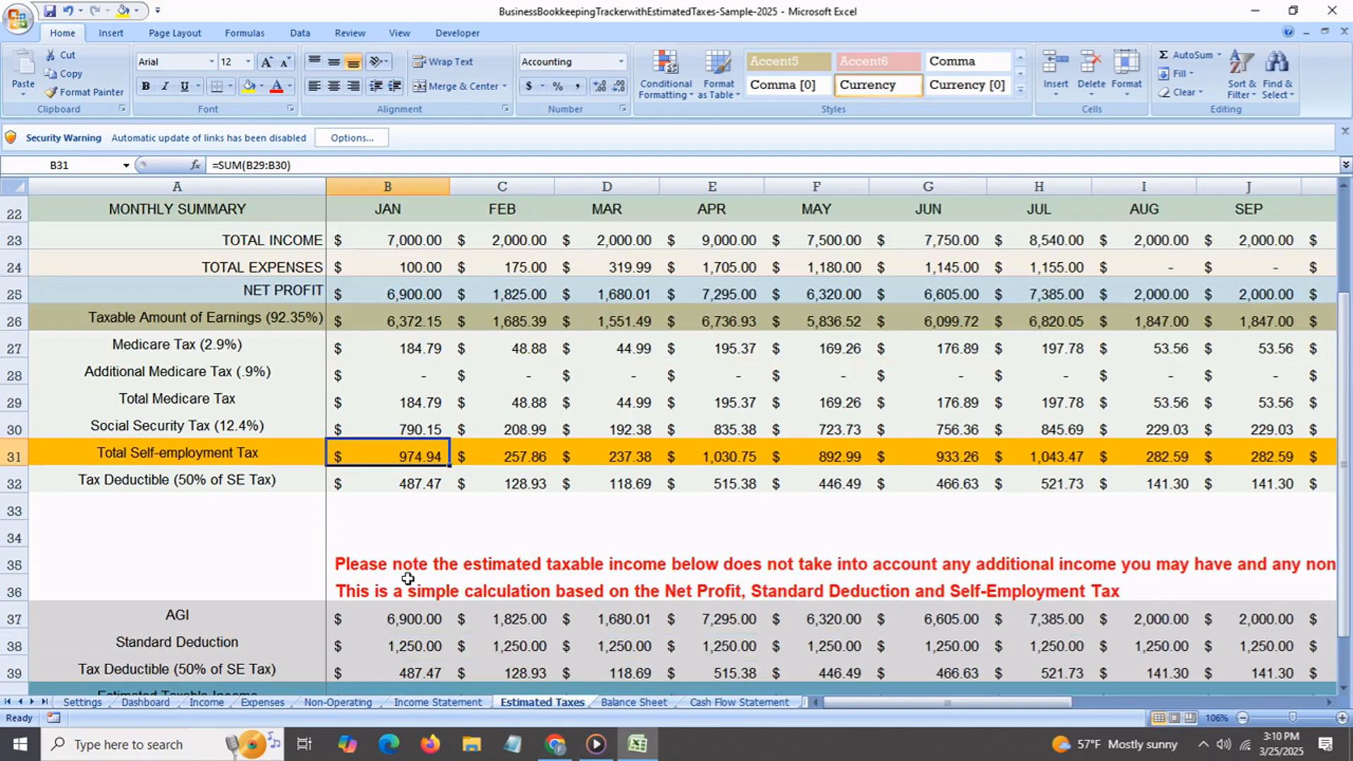
scroll(408, 578, down, 1)
scroll(408, 578, down, 1)
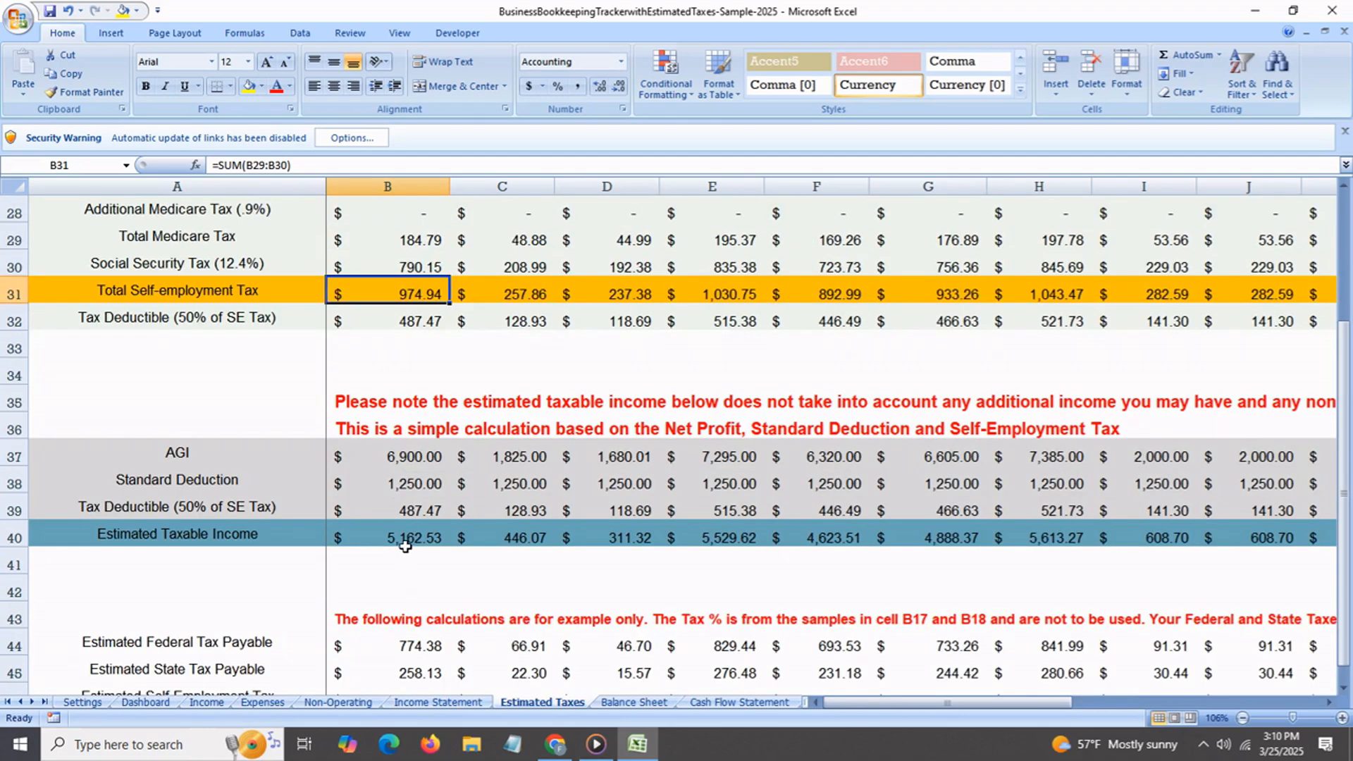
click(403, 543)
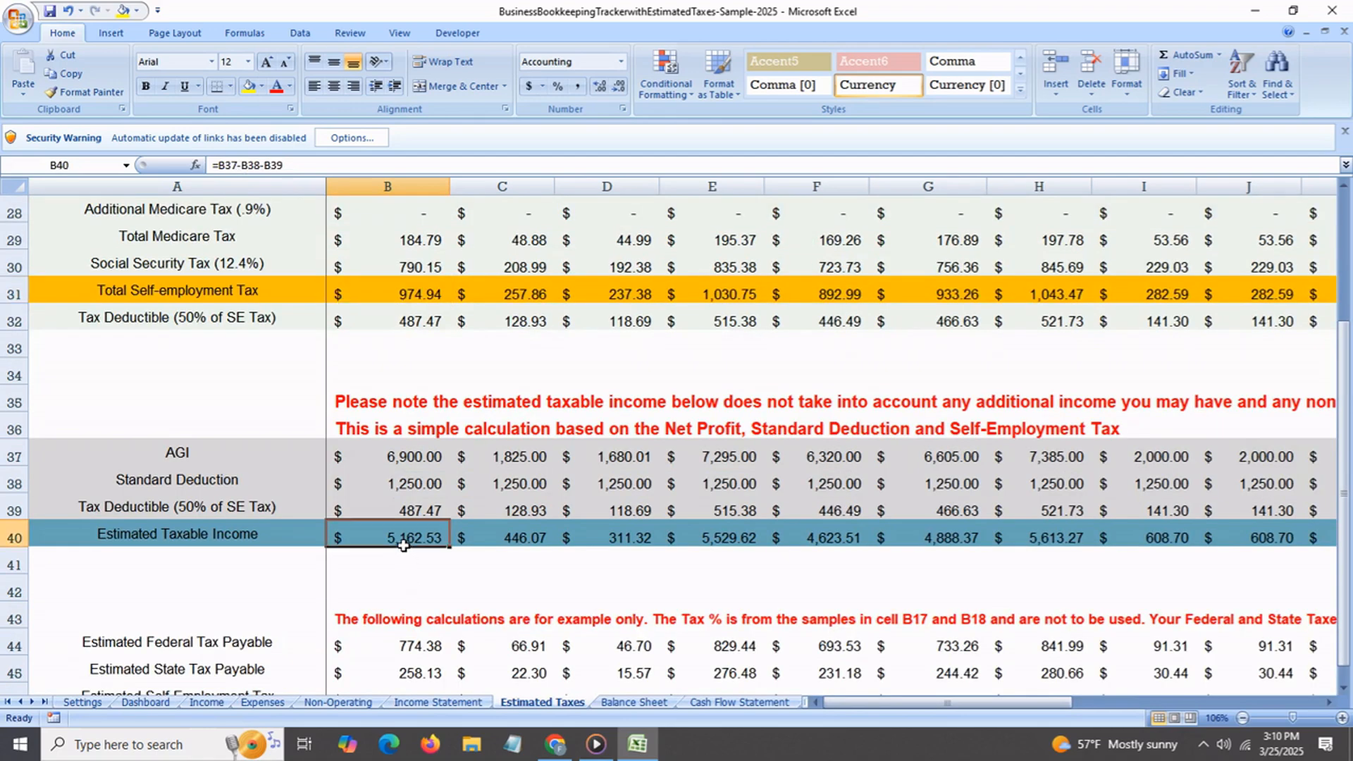
Inspect January's Total Estimated Tax Payable and its federal, state and self-employment tax components
scroll(437, 582, down, 1)
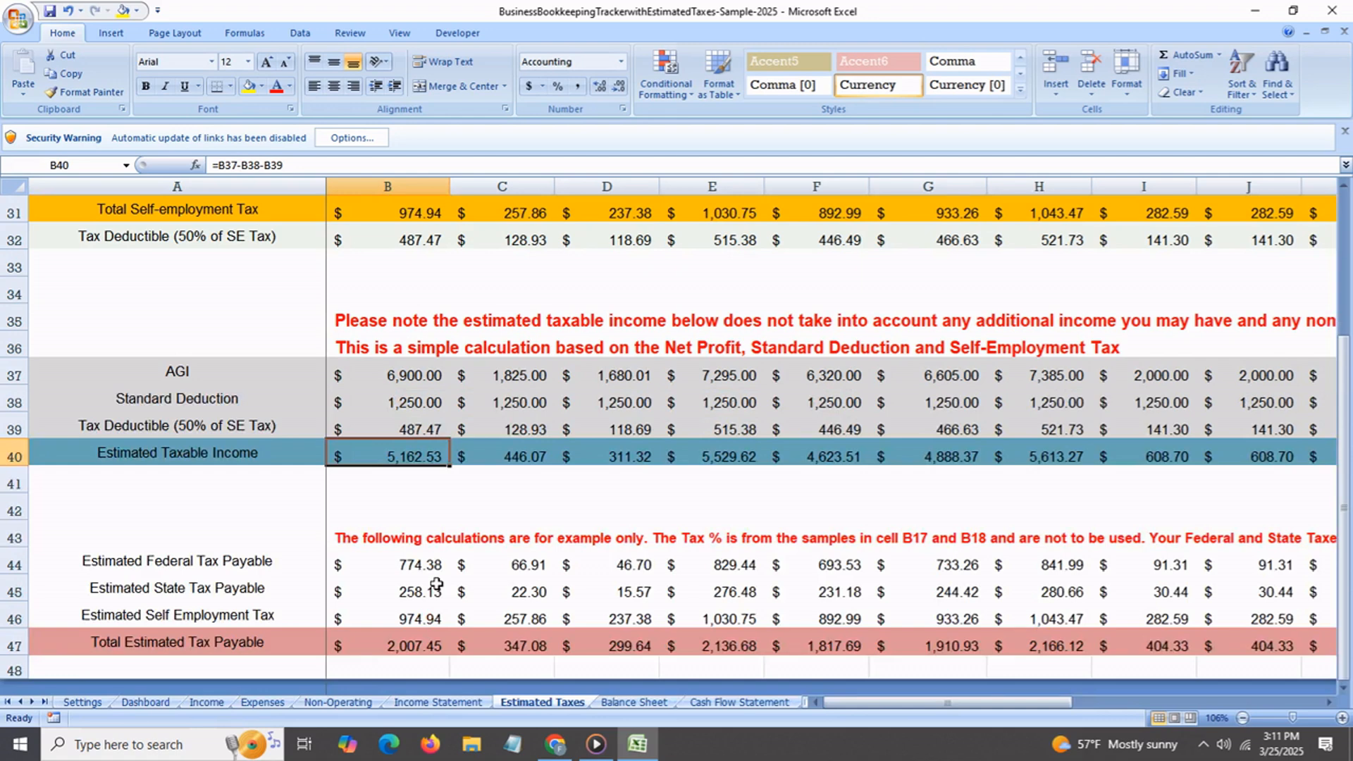
click(398, 649)
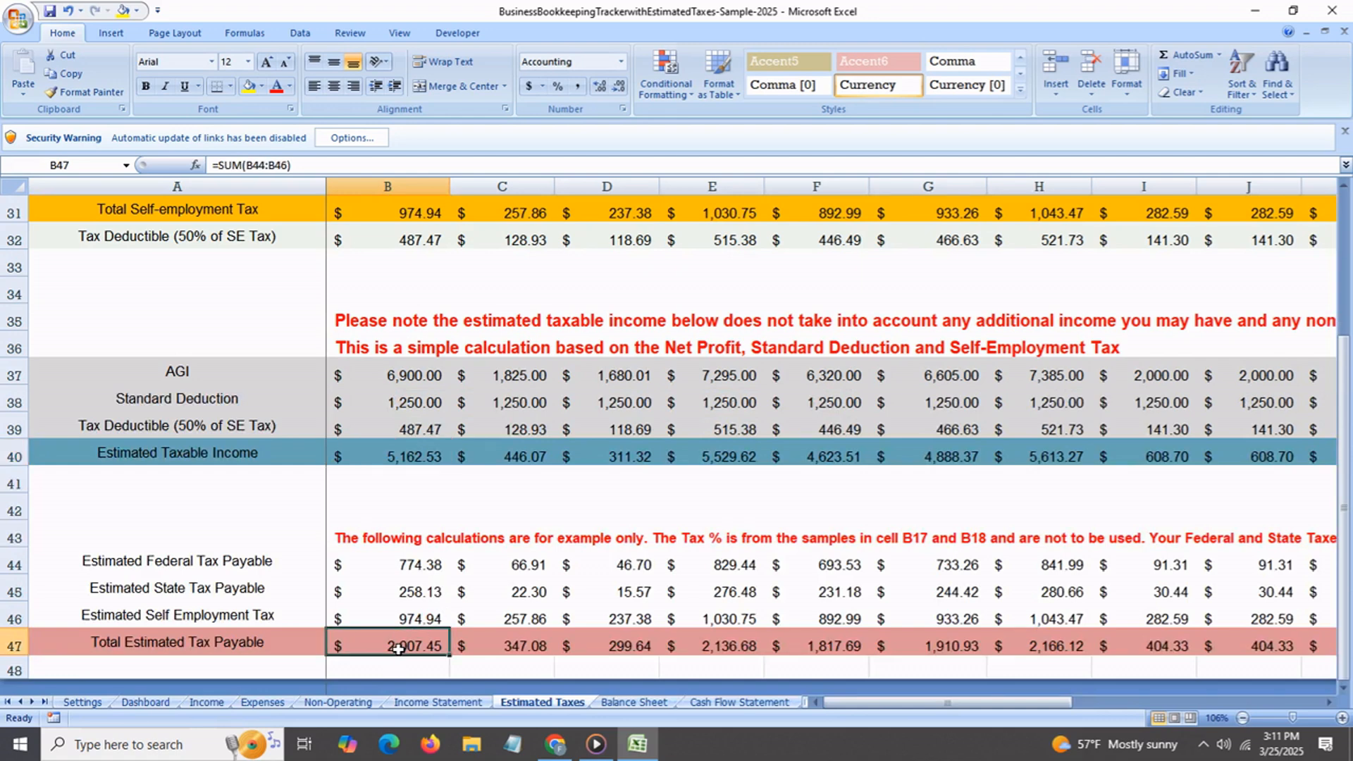
click(398, 571)
click(399, 598)
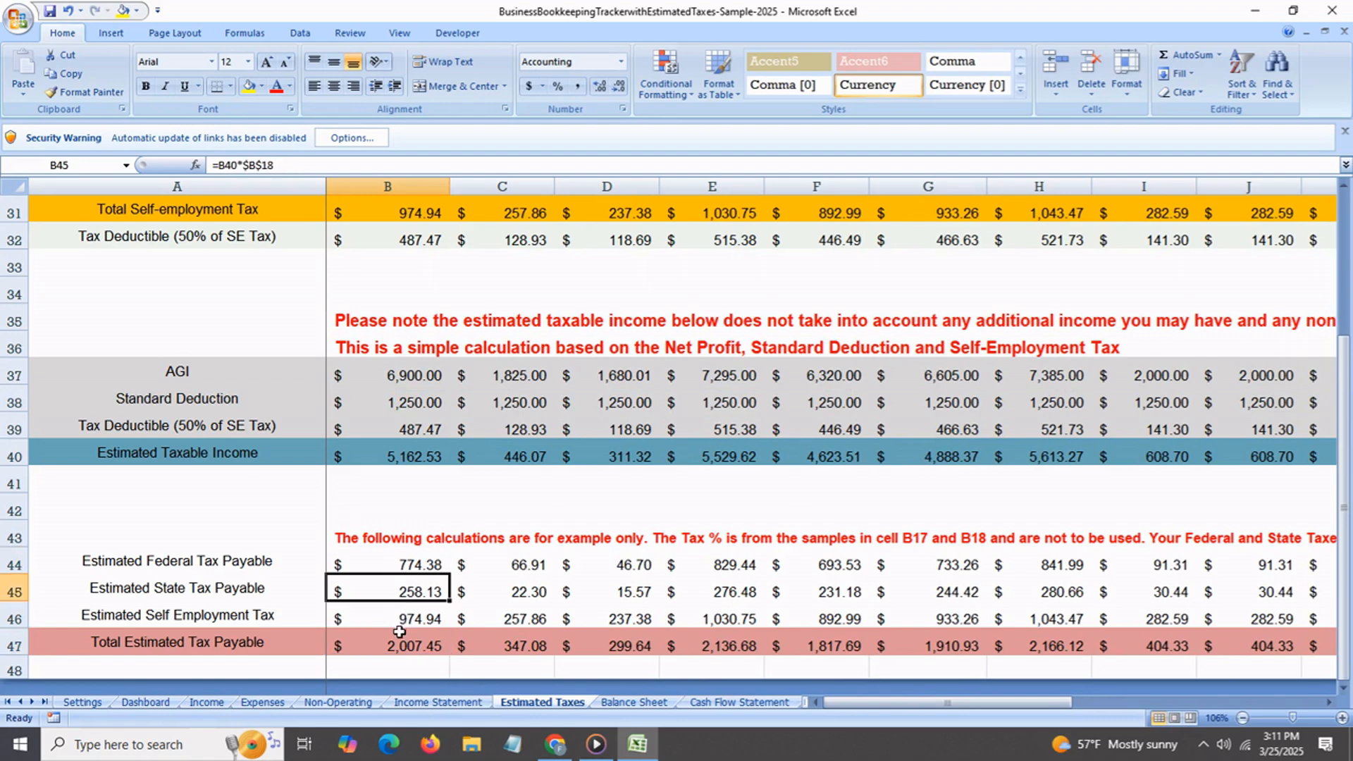
click(398, 624)
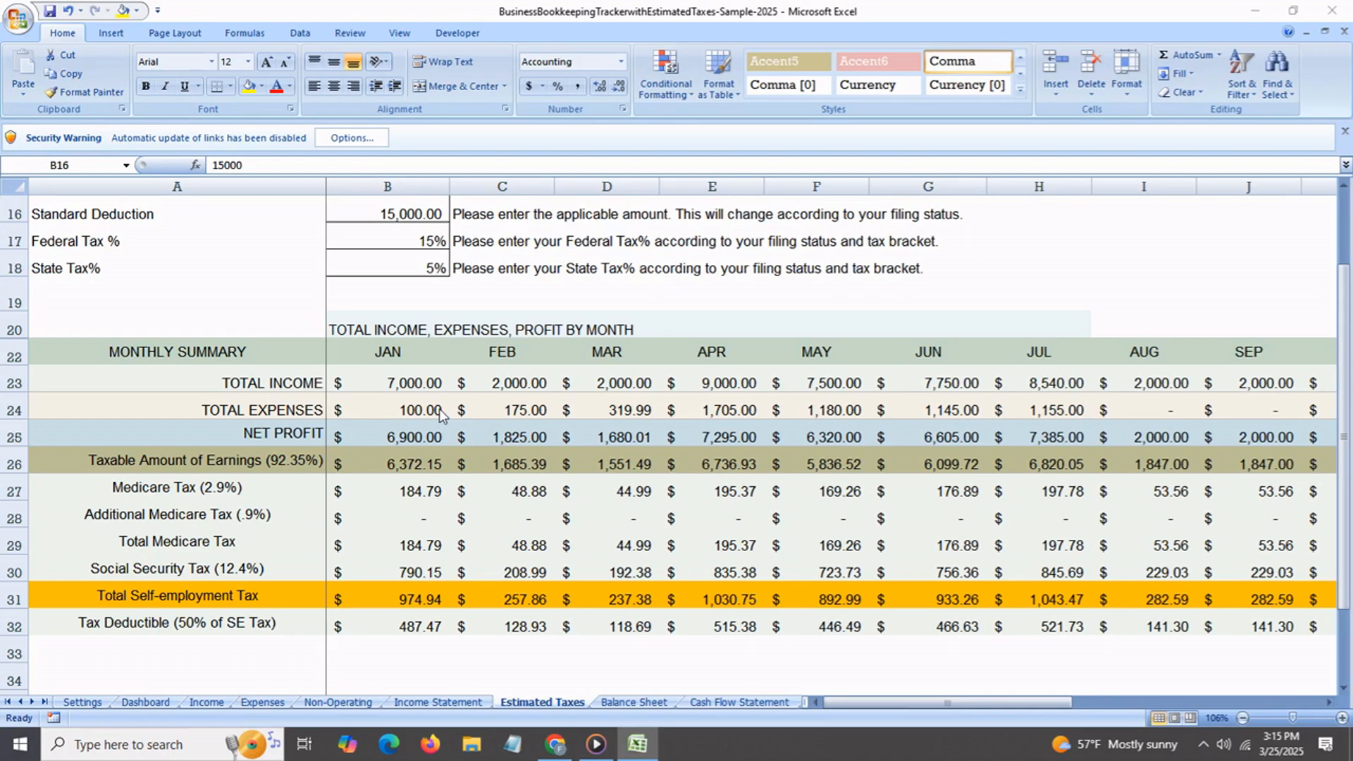
Check how January's Total Income and Total Expenses in the monthly summary link to the Dashboard
scroll(438, 413, down, 1)
scroll(438, 412, up, 1)
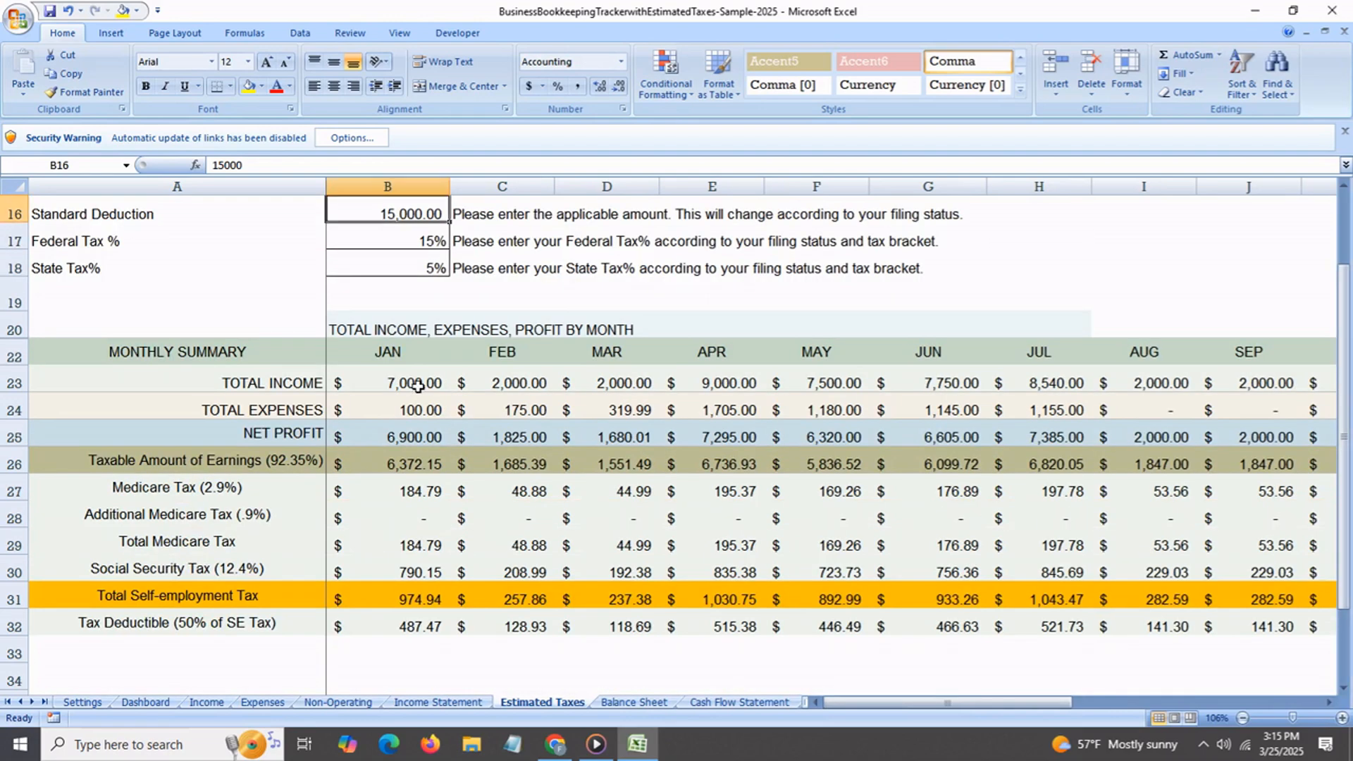
click(414, 384)
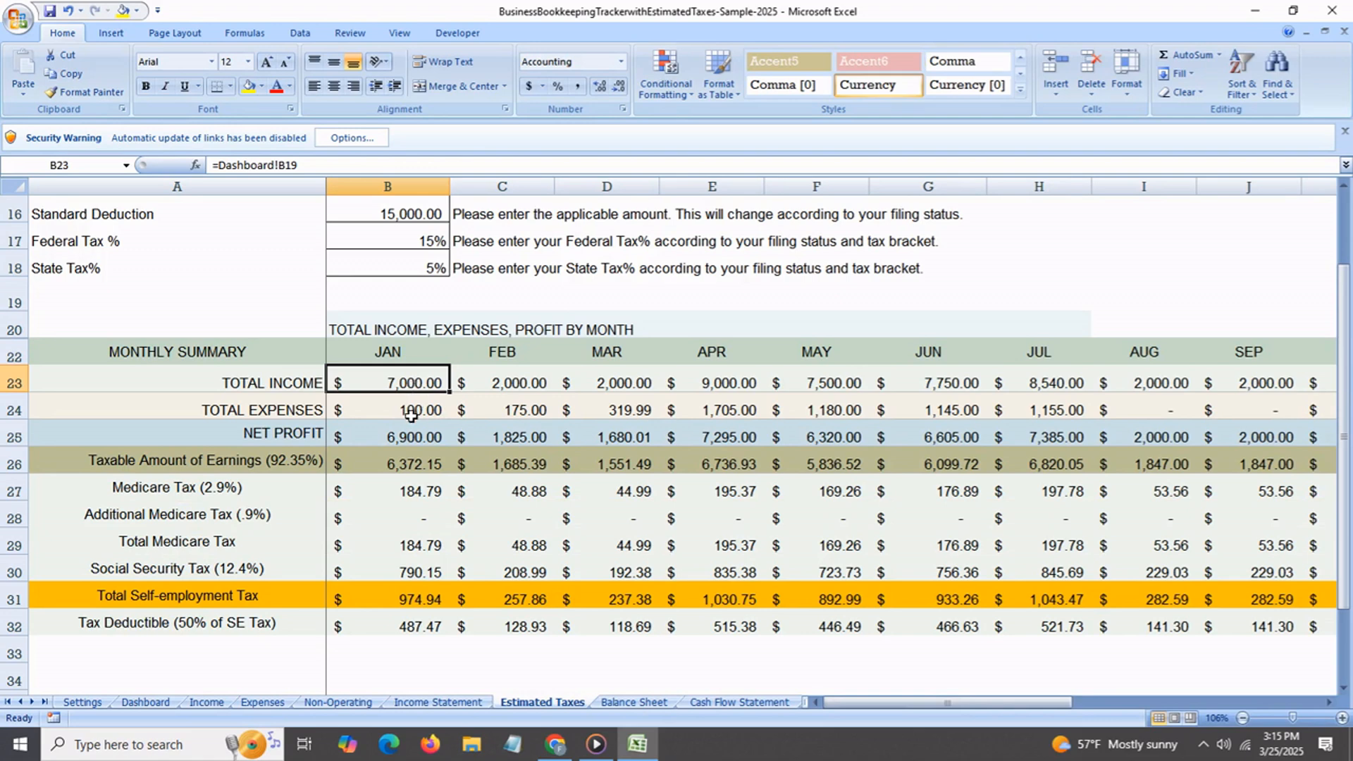
click(412, 415)
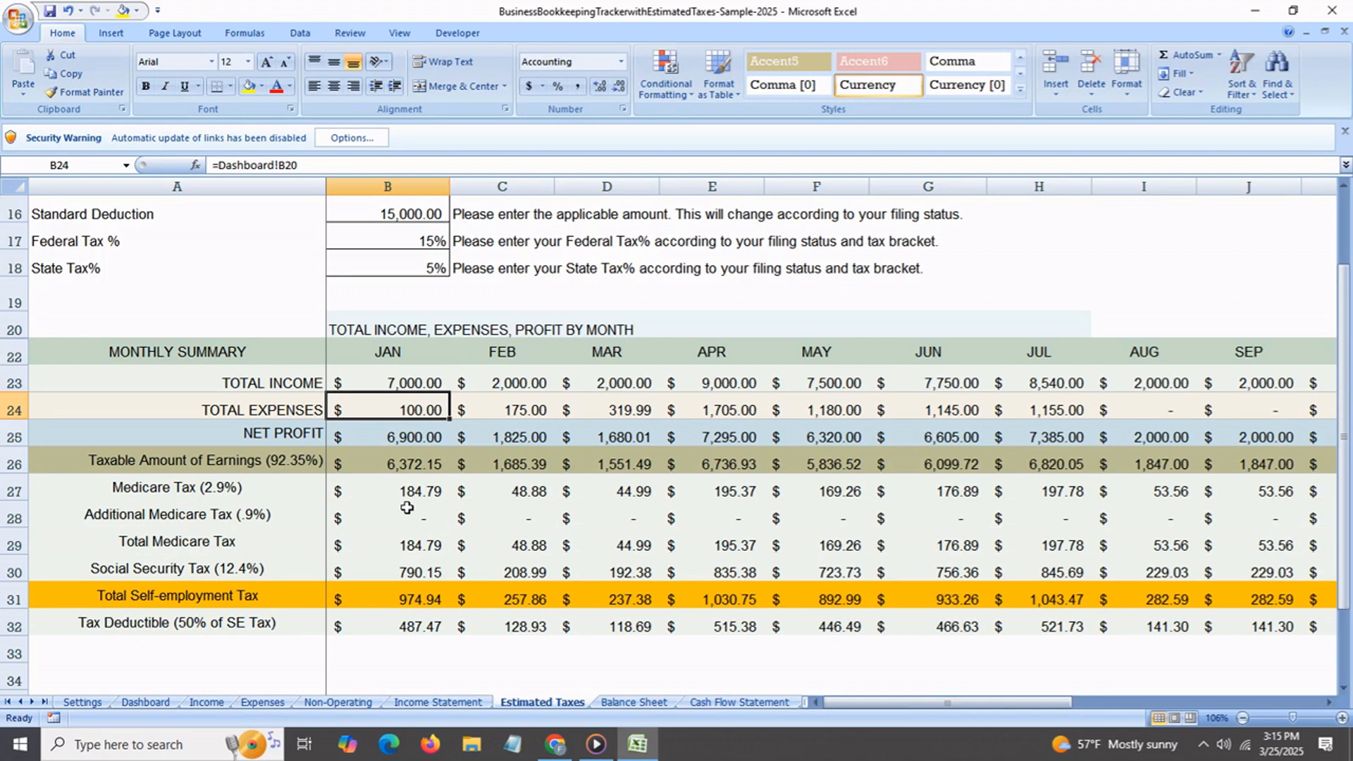
Review the user-entered tax settings: Medicare threshold for additional tax, Standard Deduction, Federal Tax % and State Tax %
click(410, 220)
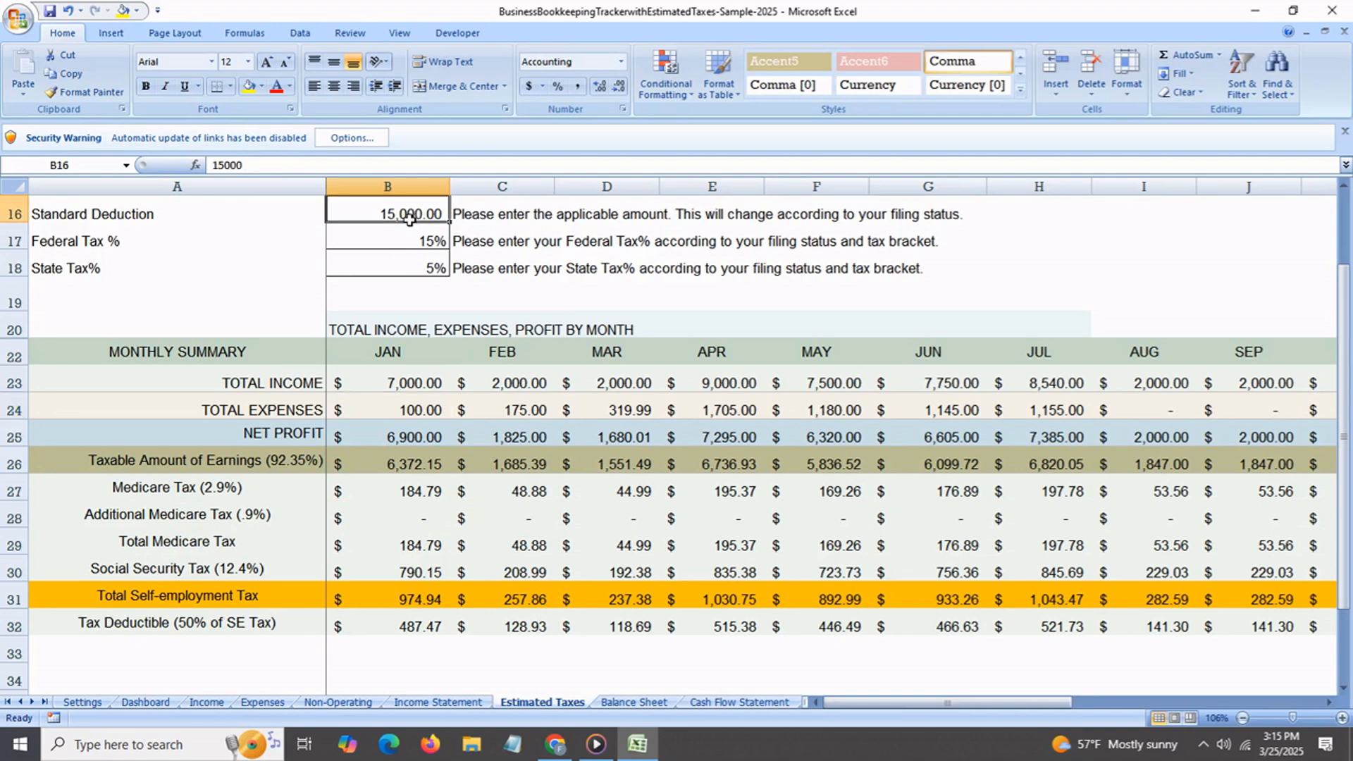
scroll(409, 220, up, 2)
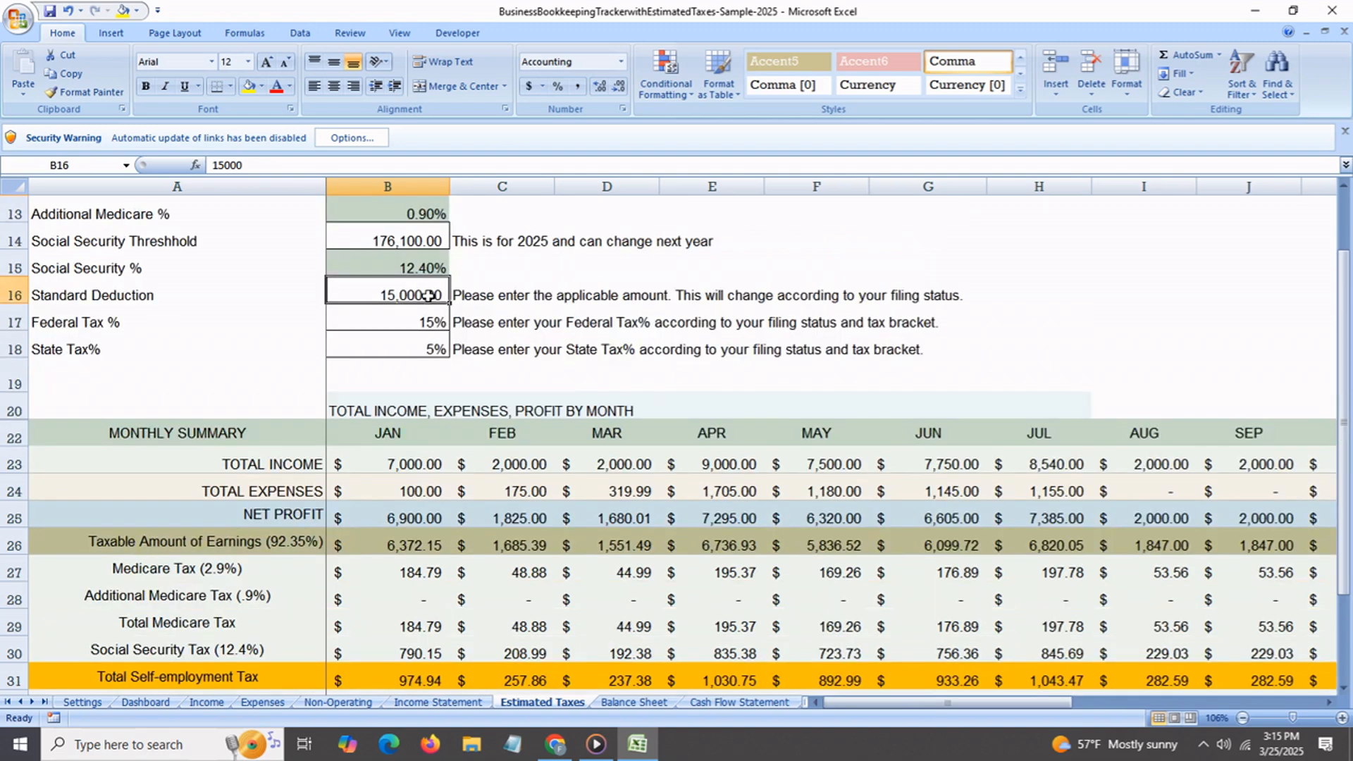
scroll(428, 296, up, 1)
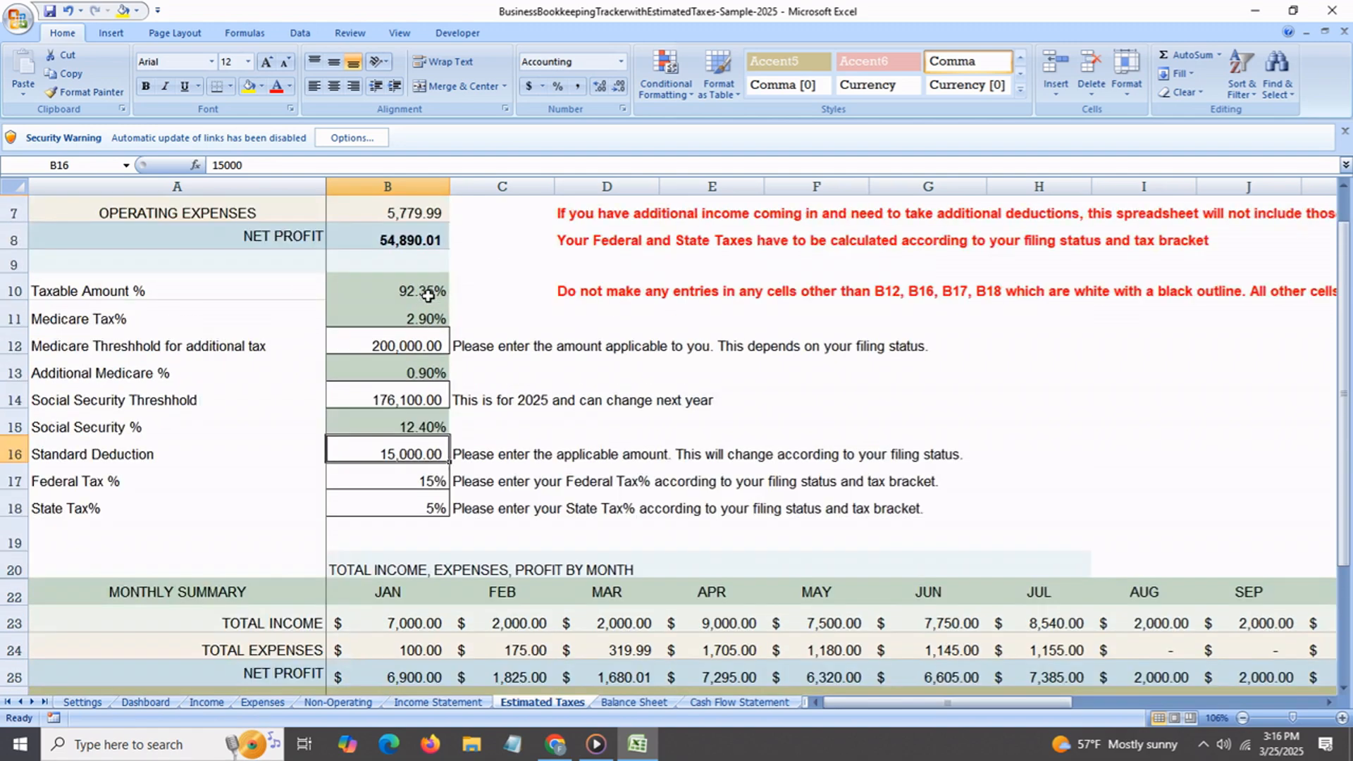
click(428, 348)
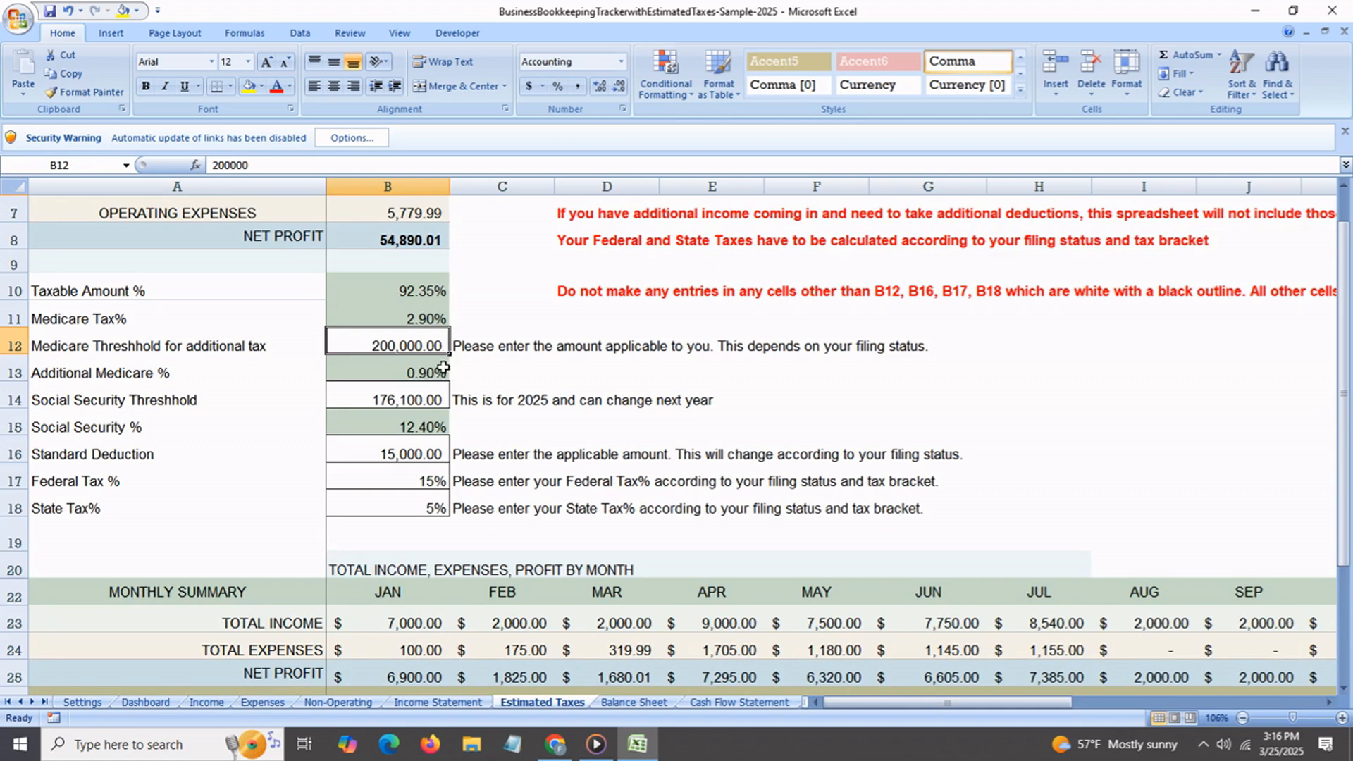
click(420, 459)
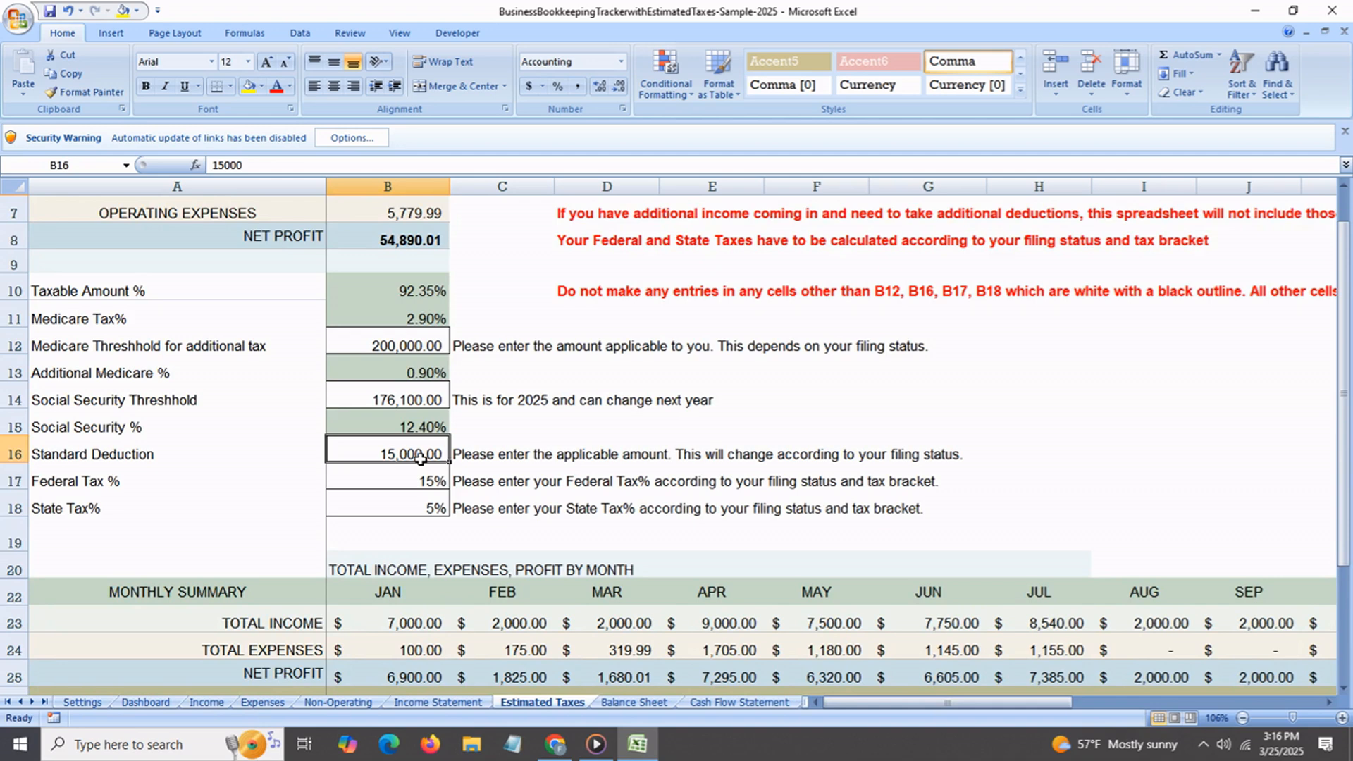
click(427, 487)
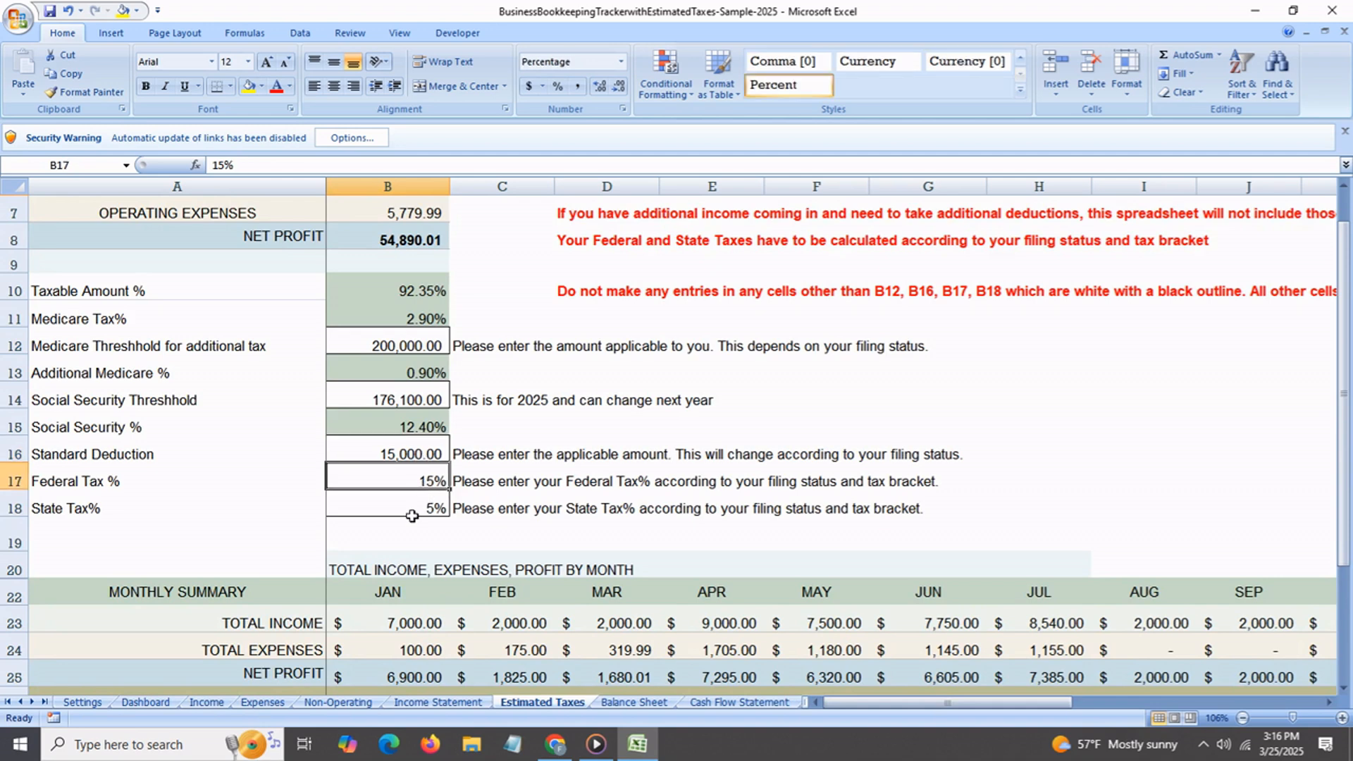
click(421, 509)
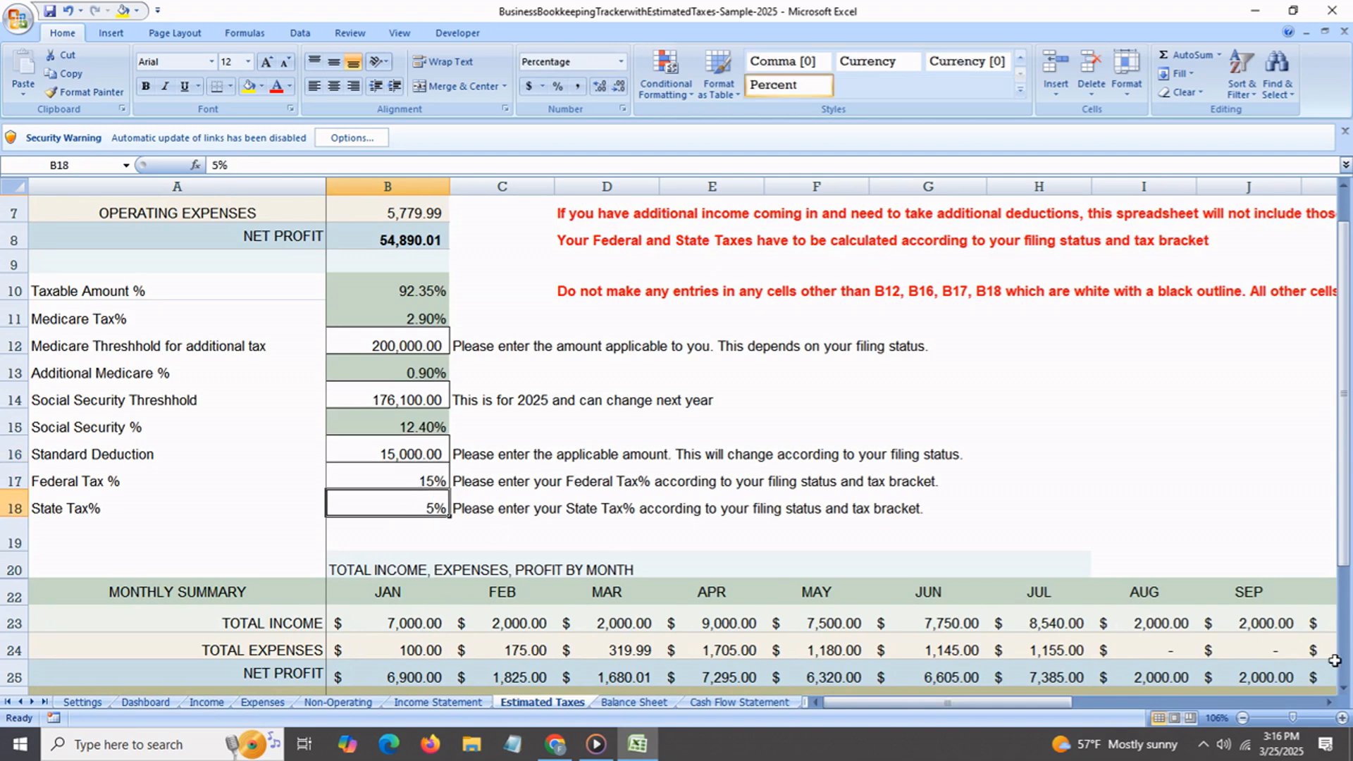
Review the Balance Sheet's assets, liabilities, equity and financial ratio sections
key(ctrl+Page_Down)
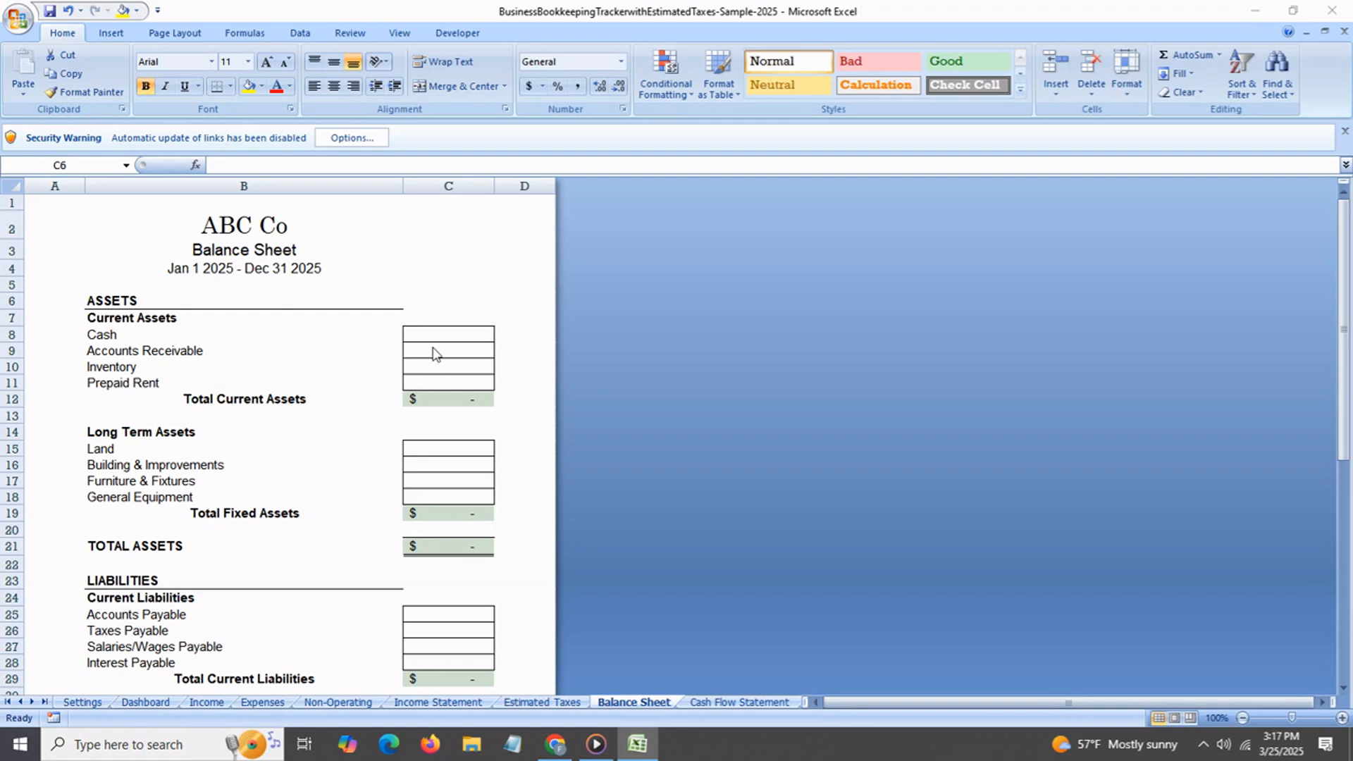
scroll(434, 363, down, 2)
scroll(435, 367, down, 5)
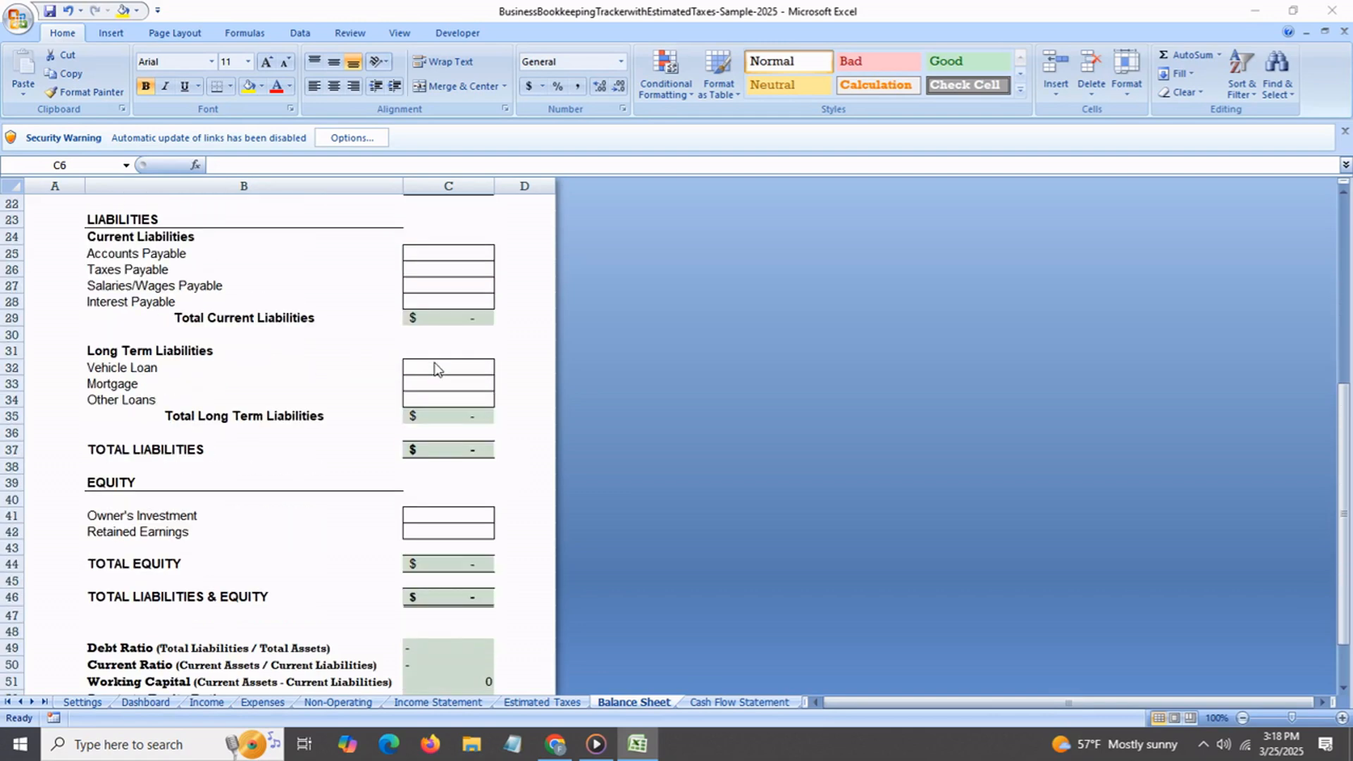
scroll(434, 367, up, 4)
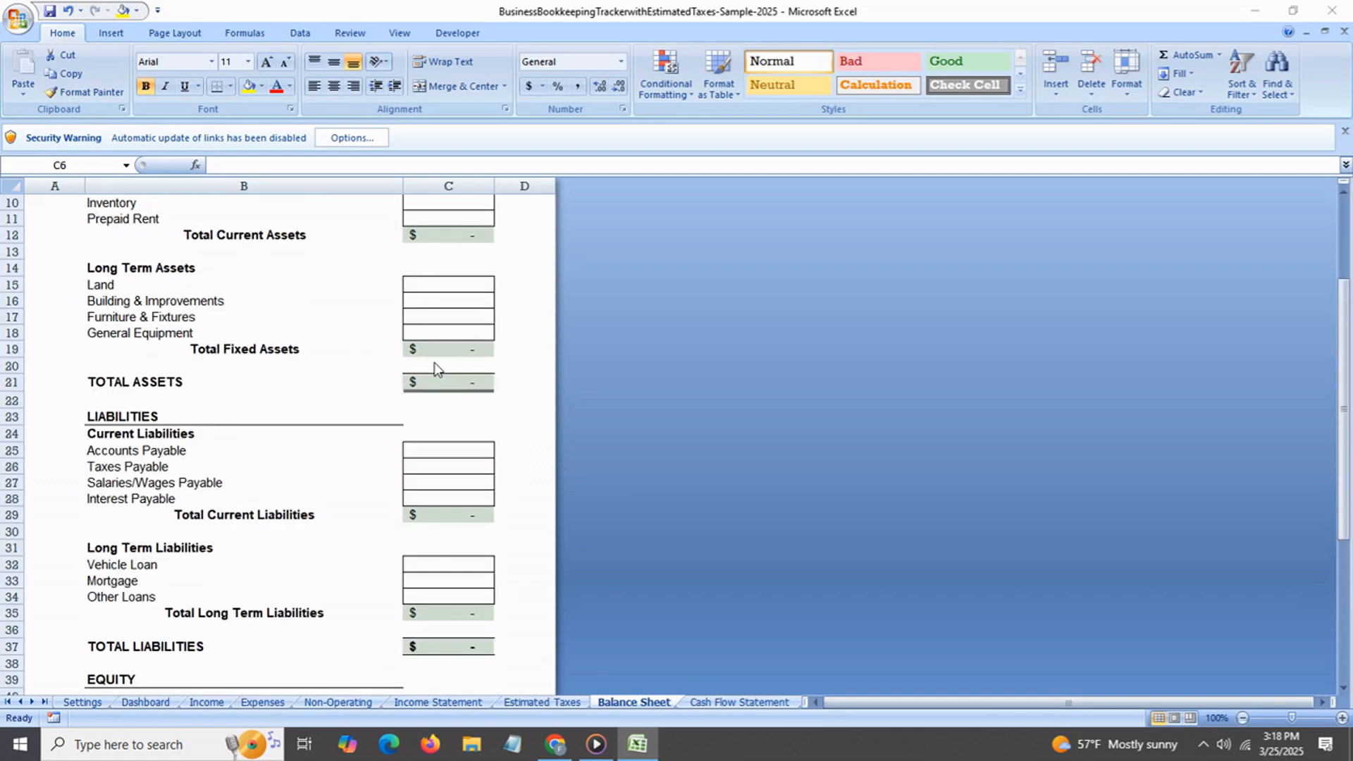
scroll(434, 367, up, 3)
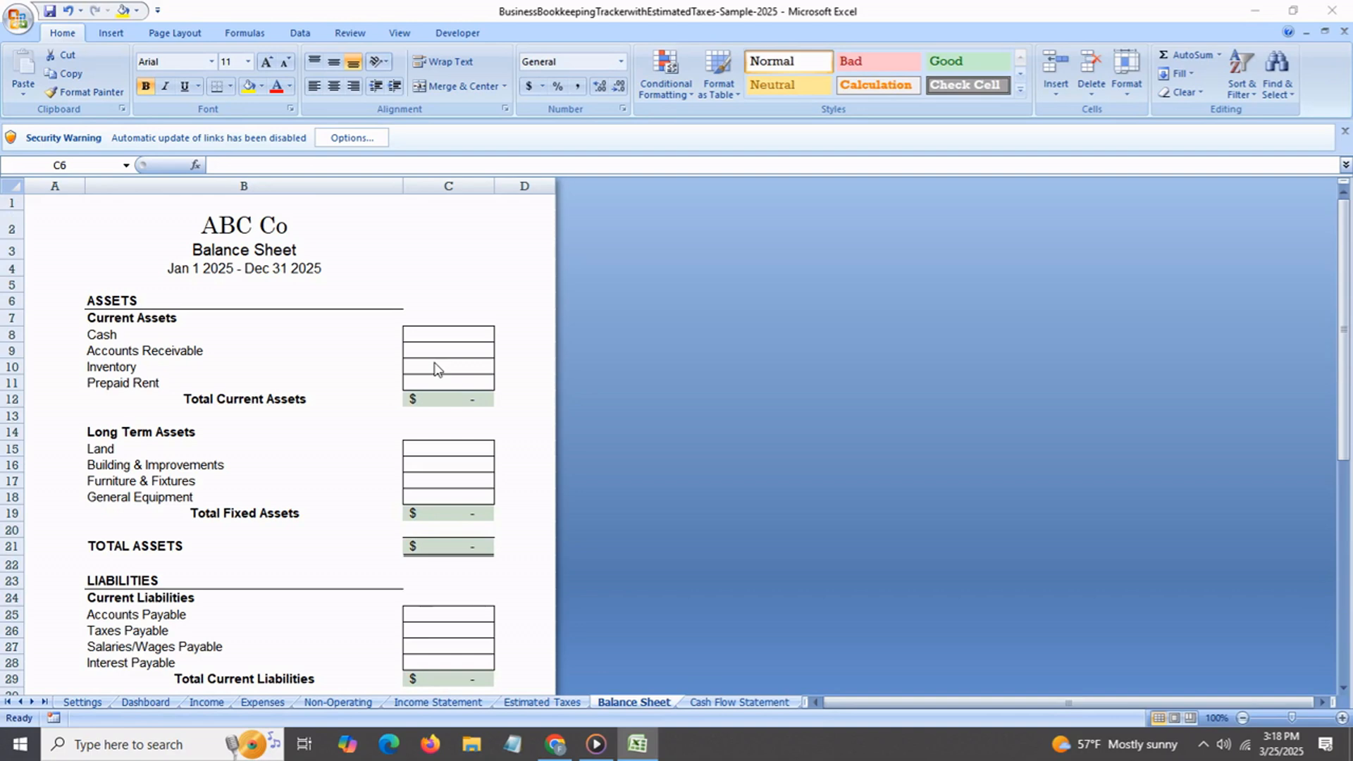
Examine the Cash Flow Statement, including the sales and operating expense links and the operations, investing and financing sections
click(726, 703)
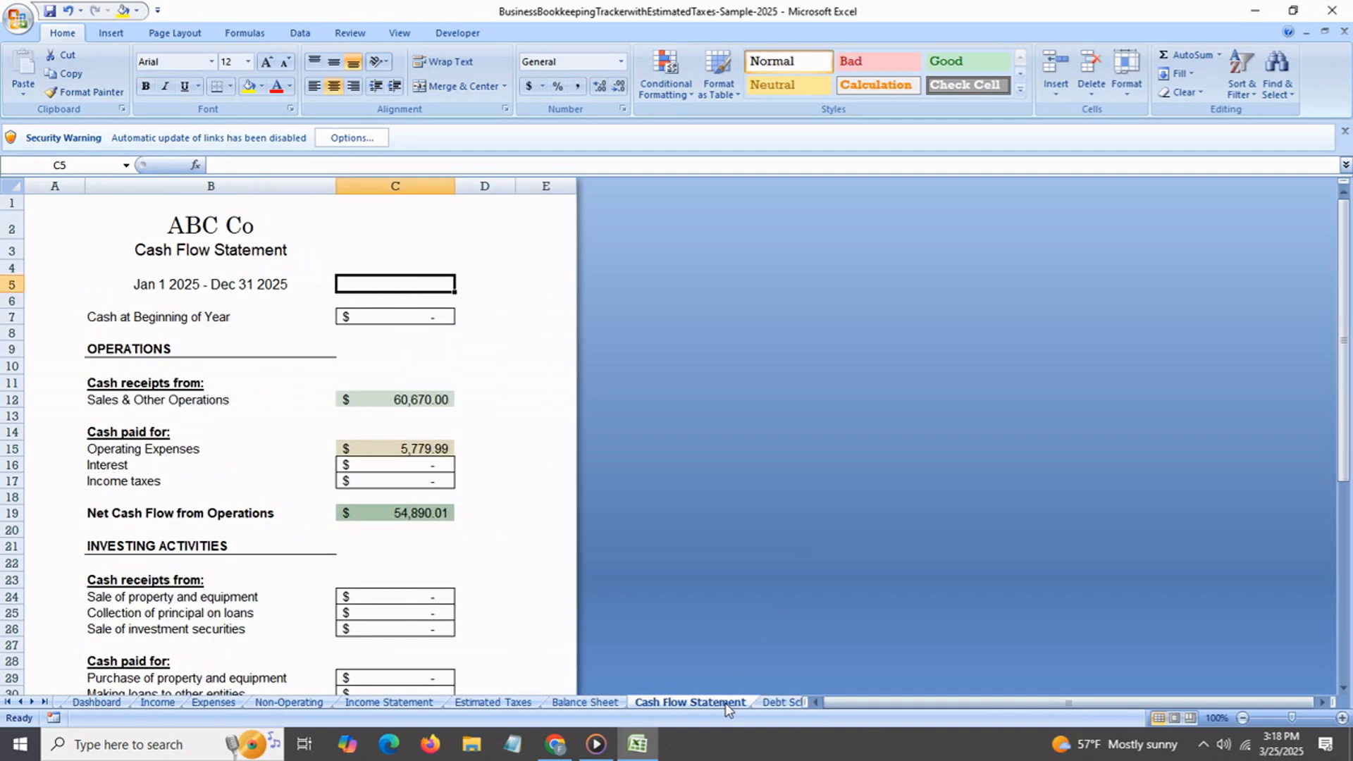
click(441, 401)
click(439, 454)
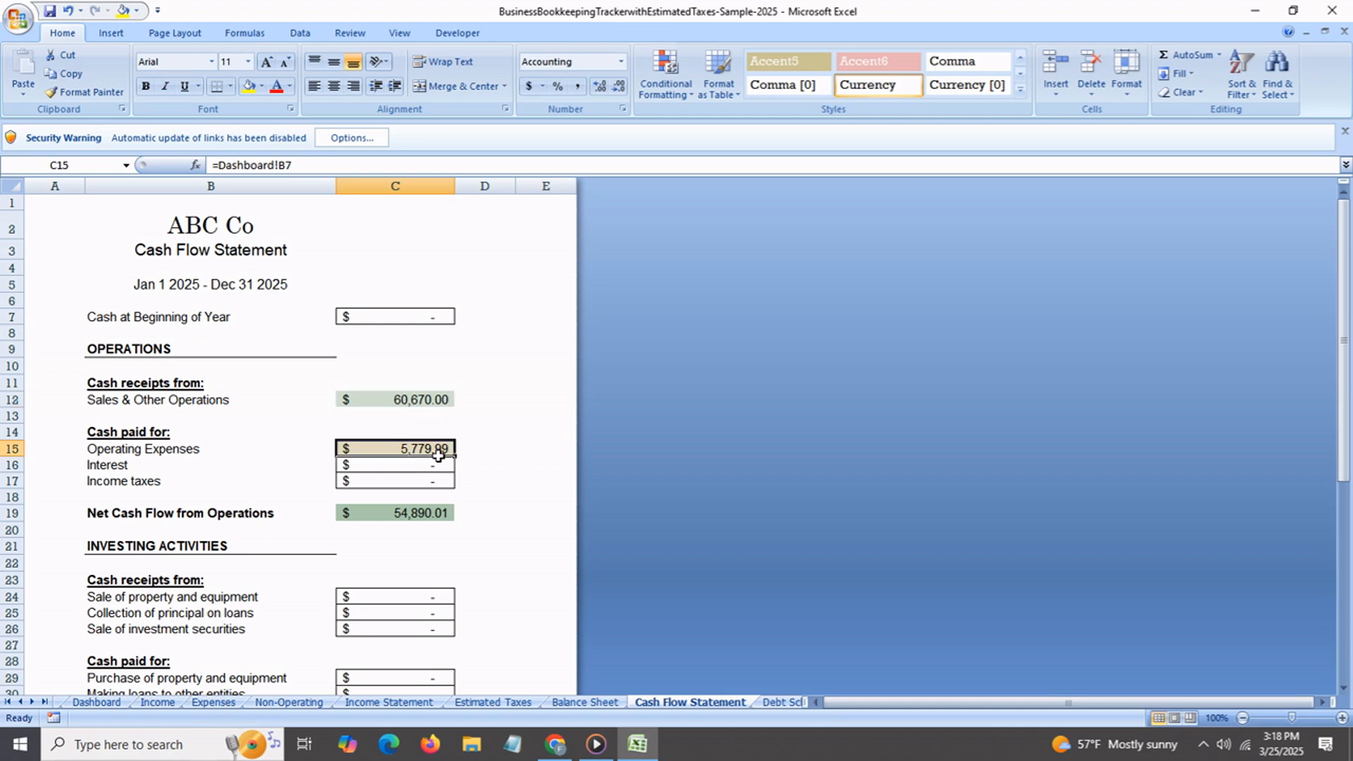
scroll(384, 565, down, 1)
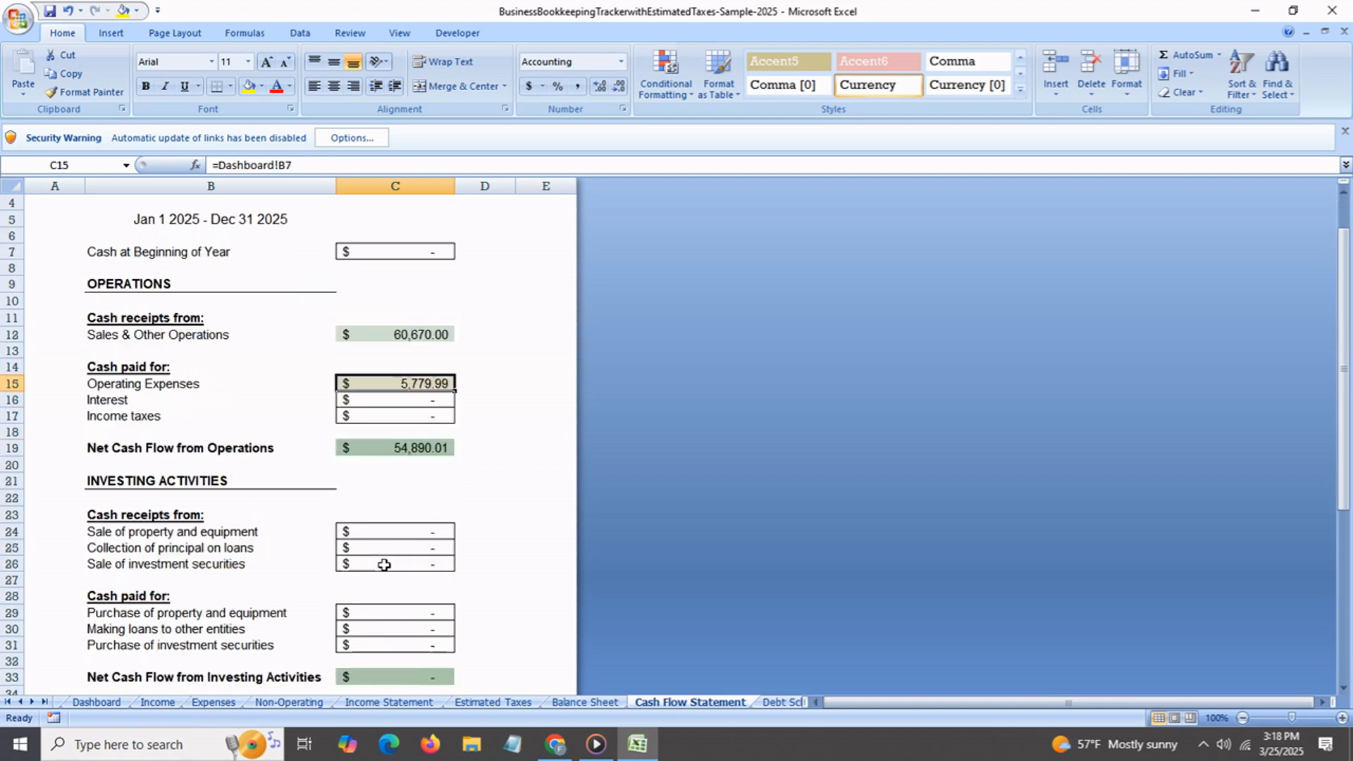
scroll(384, 564, down, 1)
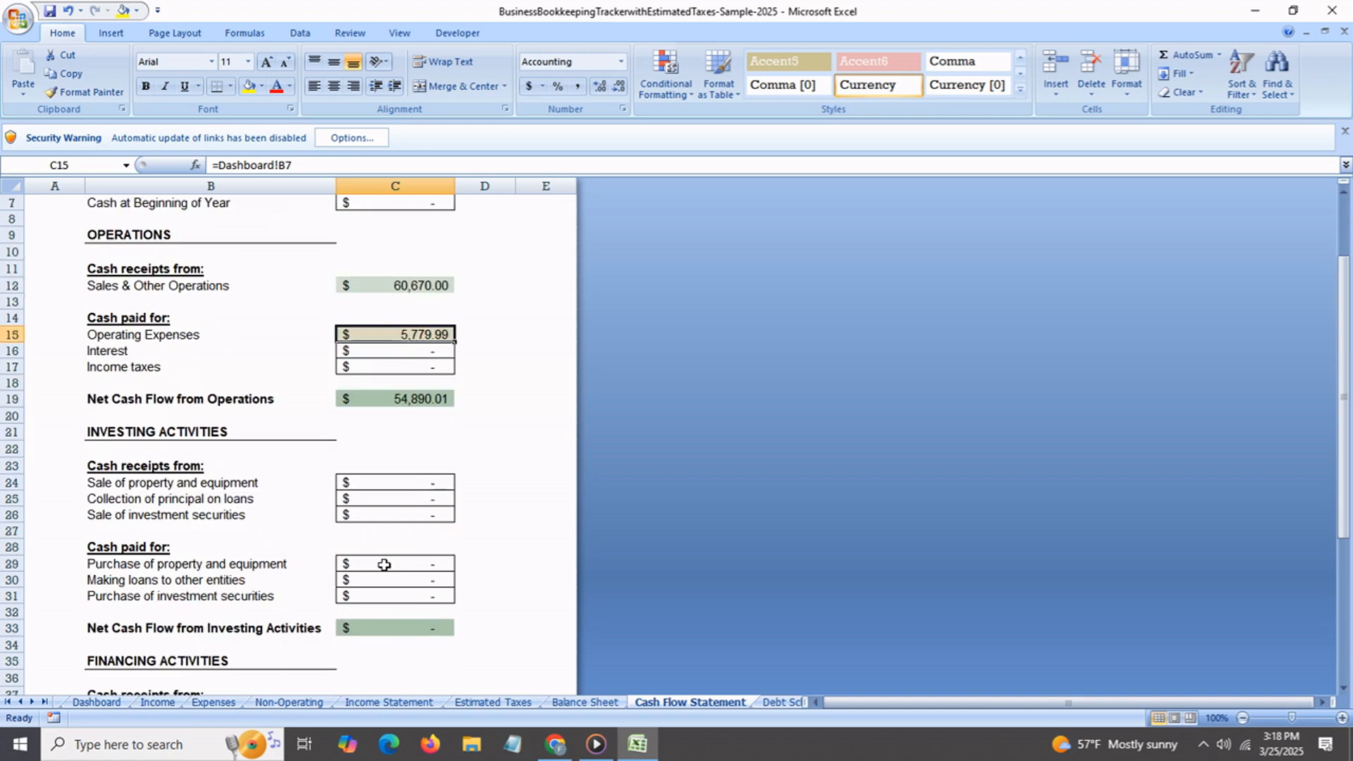
scroll(384, 565, down, 1)
scroll(385, 565, down, 1)
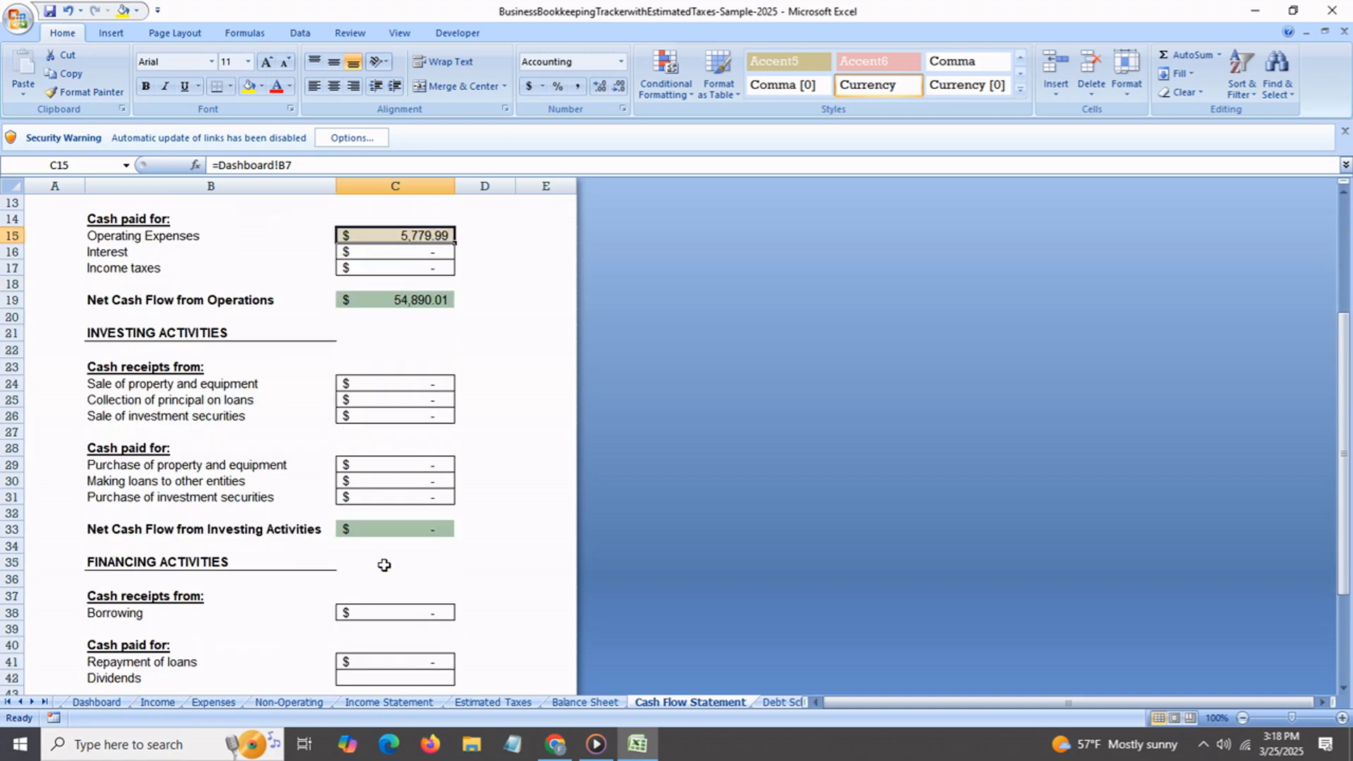
scroll(384, 565, down, 1)
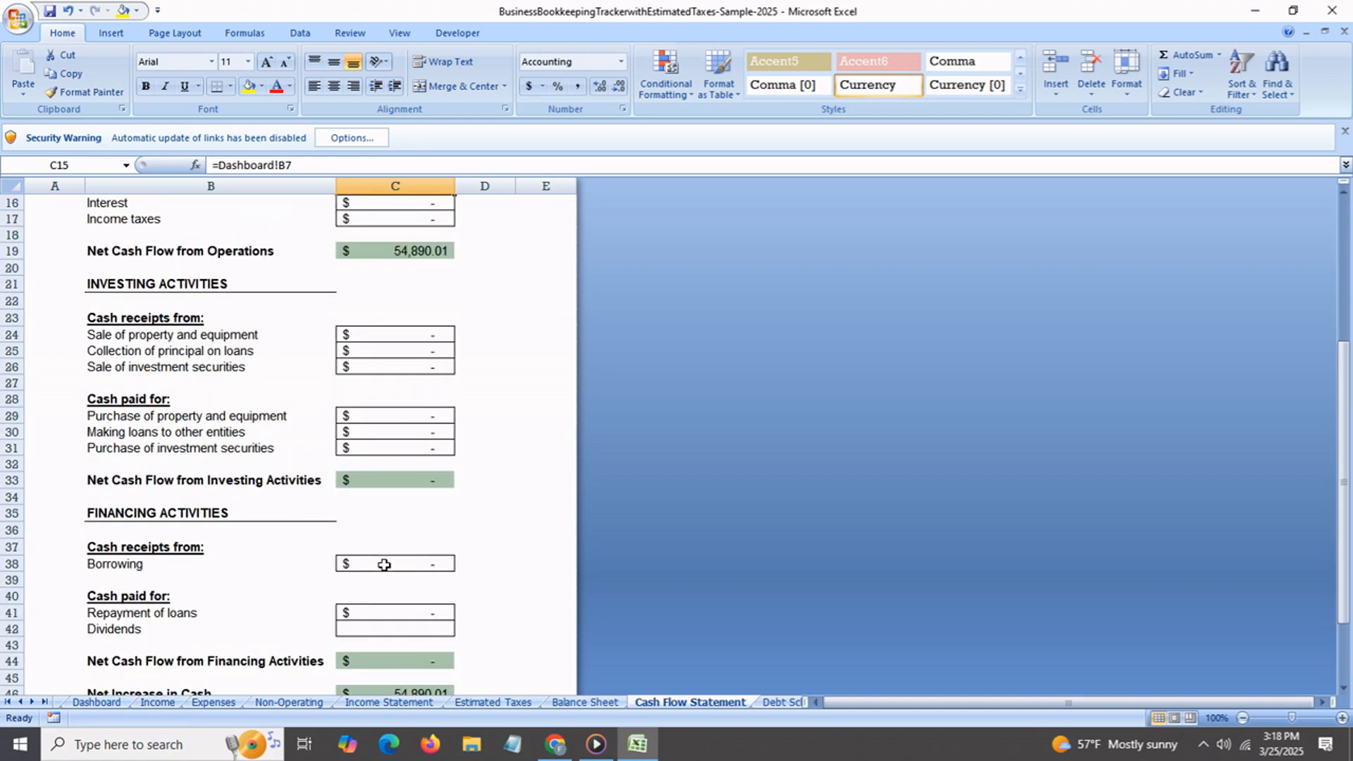
scroll(384, 564, down, 1)
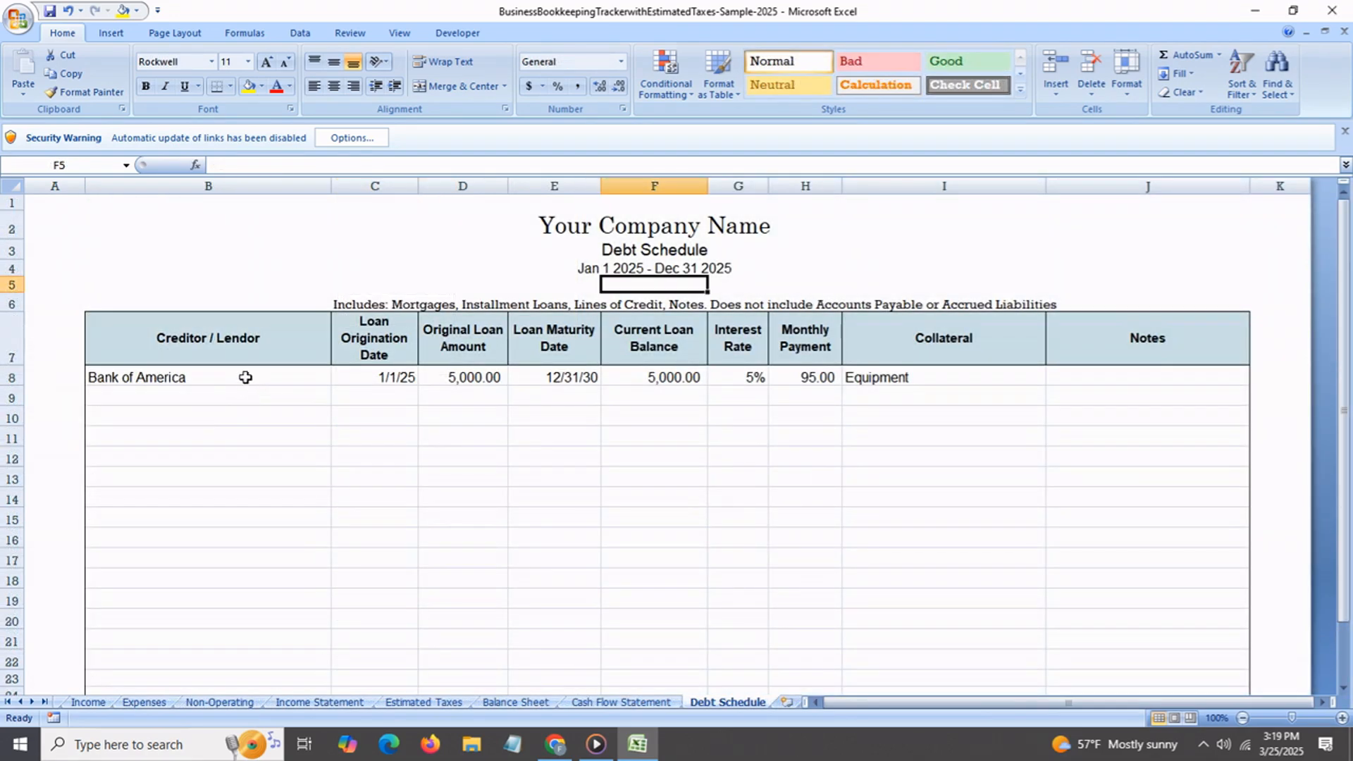
Review the Bank of America loan entry on the Debt Schedule sheet, including its origination and maturity dates
click(241, 379)
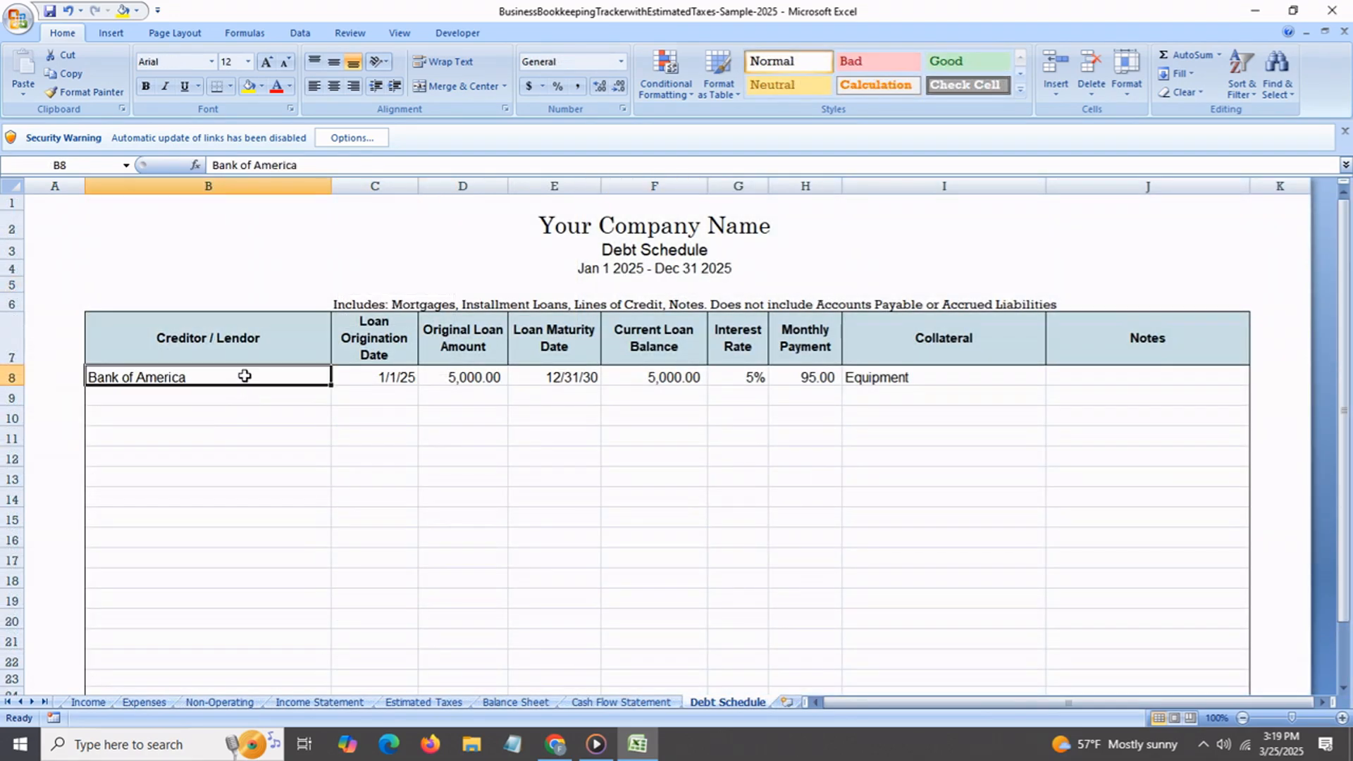
click(369, 385)
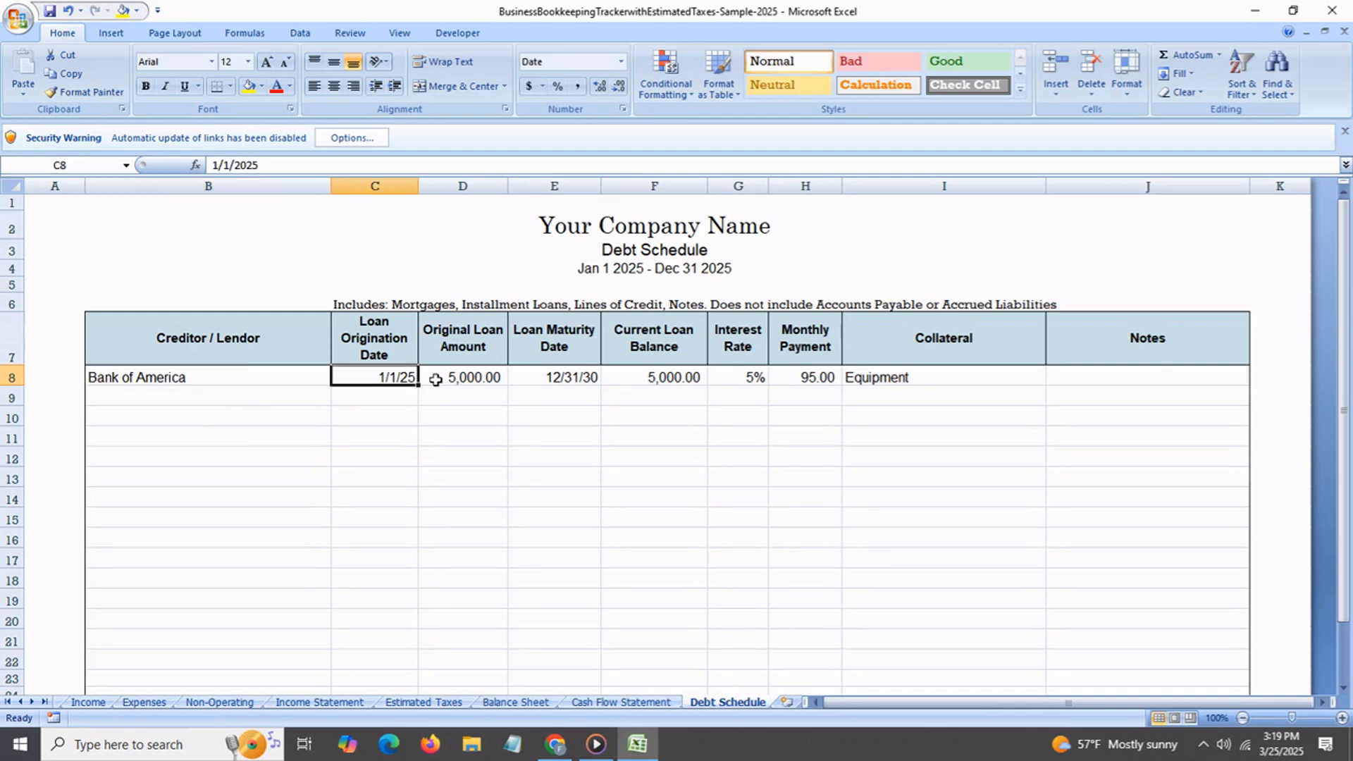
click(547, 381)
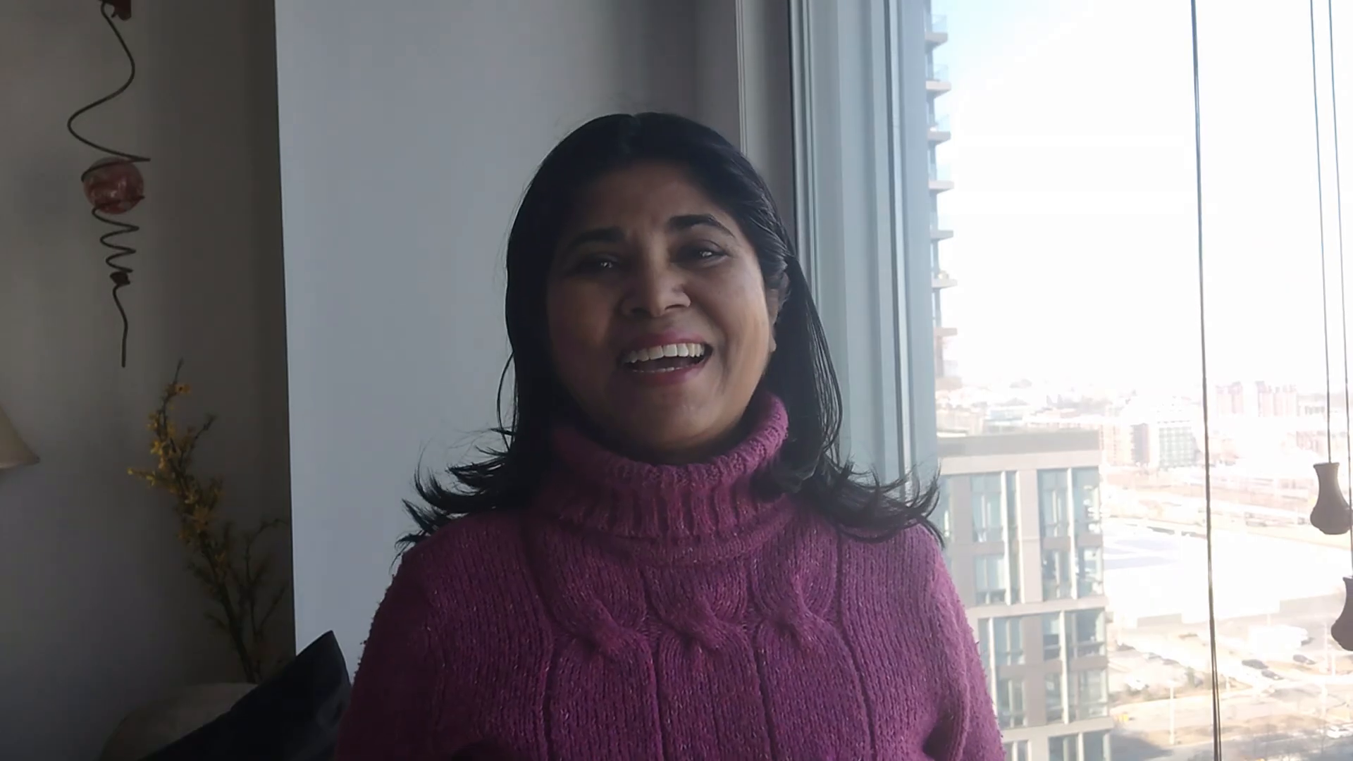